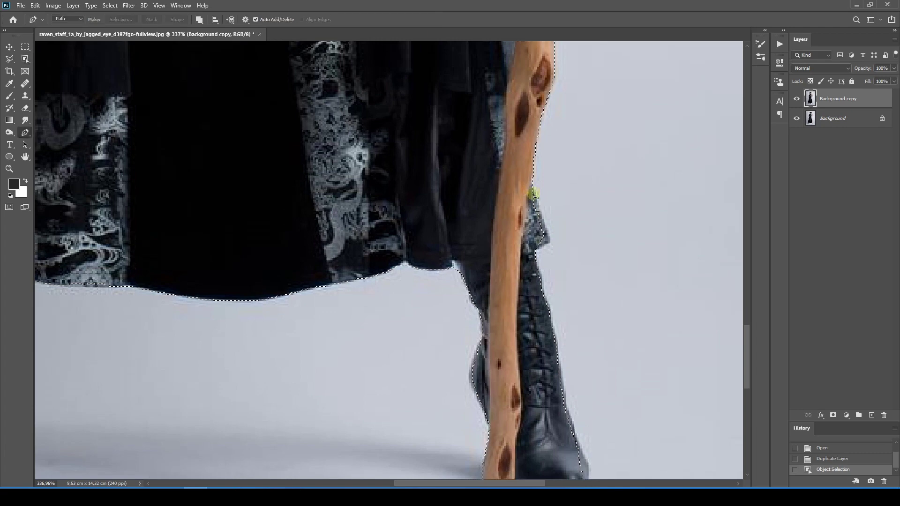
Draw a closed Pen tool path around the patterned skirt corner that sticks out beside the wooden staff.
{"action": "scroll", "coordinate": [531, 190], "scroll_direction": "up", "scroll_amount": 3}
{"action": "left_click", "coordinate": [531, 181]}
{"action": "left_click", "coordinate": [554, 258]}
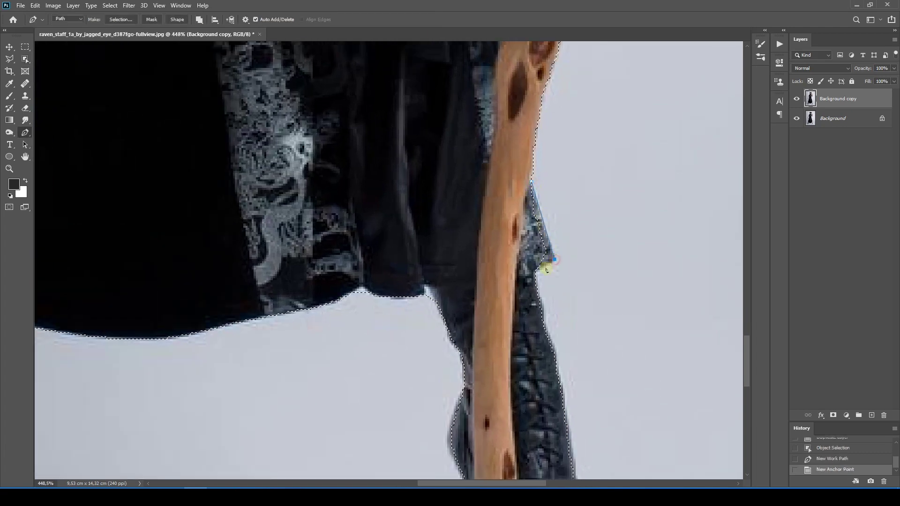
{"action": "left_click", "coordinate": [526, 277]}
{"action": "key", "text": "ctrl+z"}
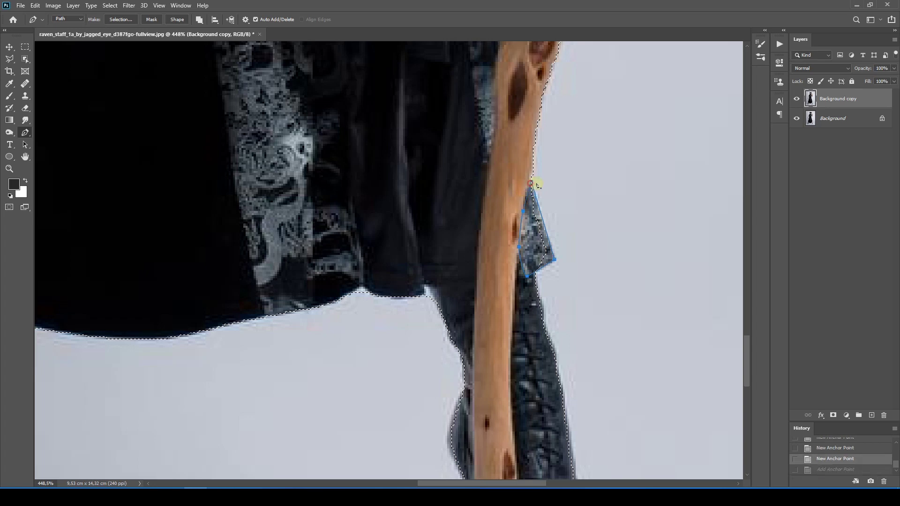
{"action": "left_click", "coordinate": [533, 183]}
{"action": "right_click", "coordinate": [495, 164]}
{"action": "left_click", "coordinate": [511, 202]}
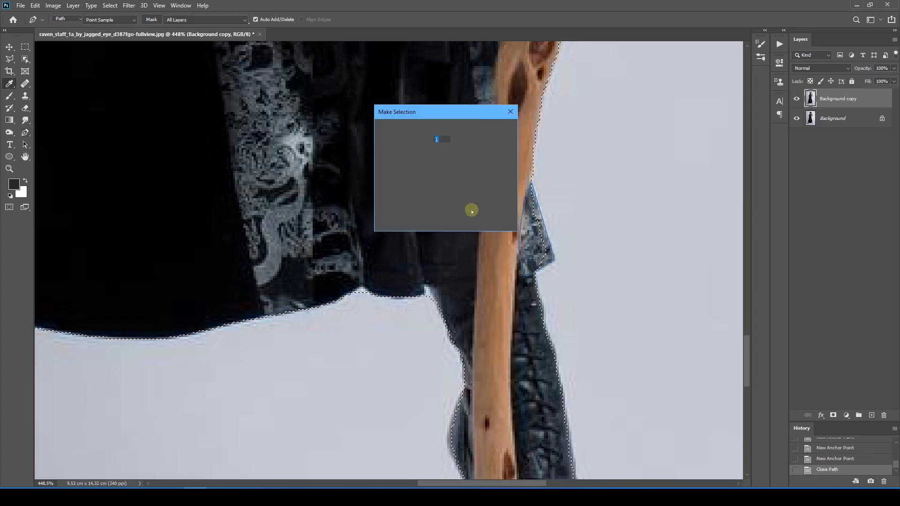
{"action": "left_click", "coordinate": [406, 194]}
{"action": "key", "text": "Return"}
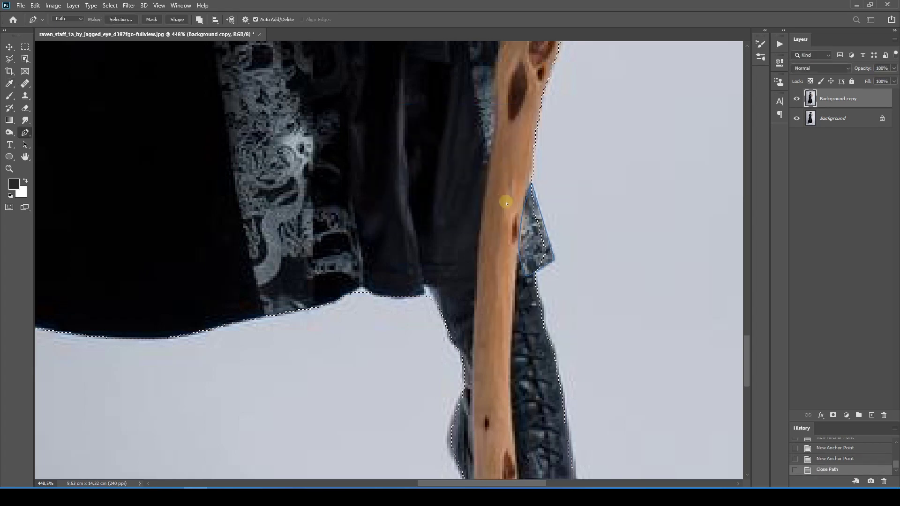
{"action": "key", "text": "ctrl+z"}
Convert the skirt corner path into a selection using the Add to Selection operation.
{"action": "right_click", "coordinate": [477, 169]}
{"action": "left_click", "coordinate": [494, 207]}
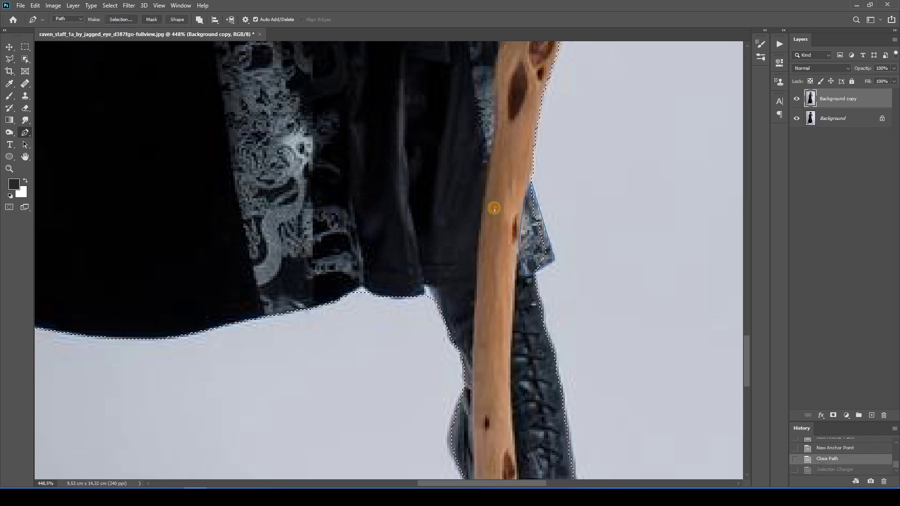
{"action": "left_click", "coordinate": [411, 192]}
{"action": "key", "text": "Return"}
Subtract the background area between the left boot's sole and heel from the selection with the Patch Tool.
{"action": "scroll", "coordinate": [553, 201], "scroll_direction": "down", "scroll_amount": 3}
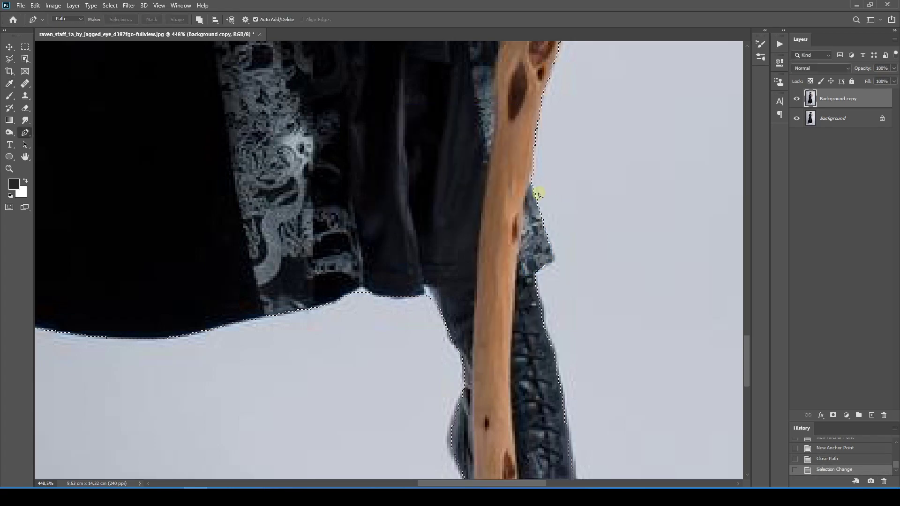
{"action": "scroll", "coordinate": [321, 201], "scroll_direction": "down", "scroll_amount": 4}
{"action": "scroll", "coordinate": [296, 255], "scroll_direction": "up", "scroll_amount": 5}
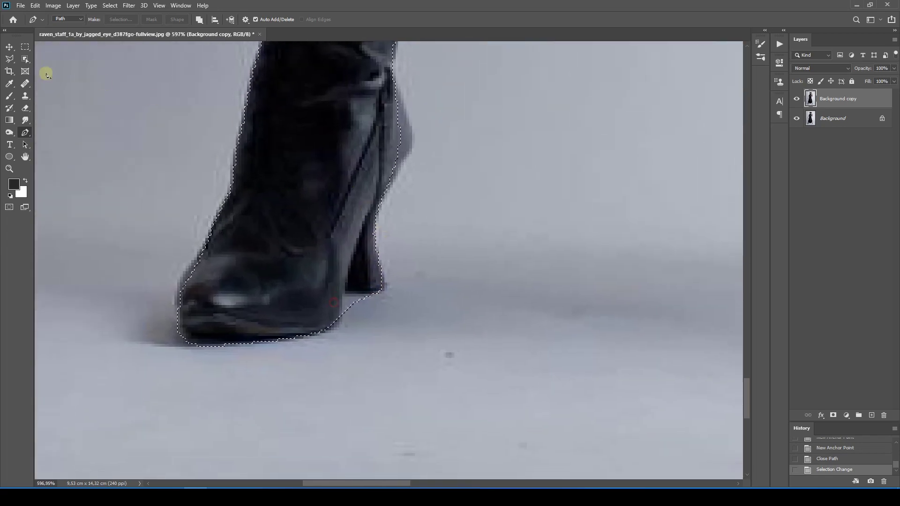
{"action": "left_click", "coordinate": [25, 59]}
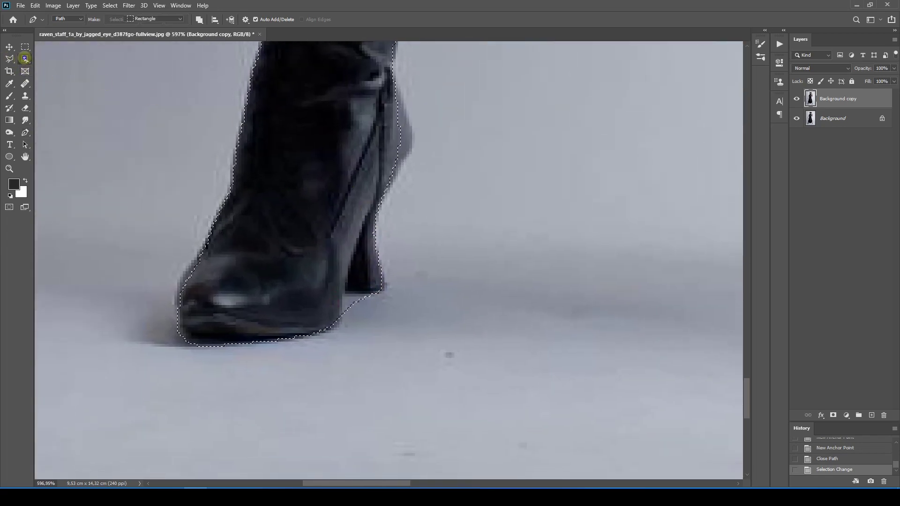
{"action": "left_click", "coordinate": [26, 83]}
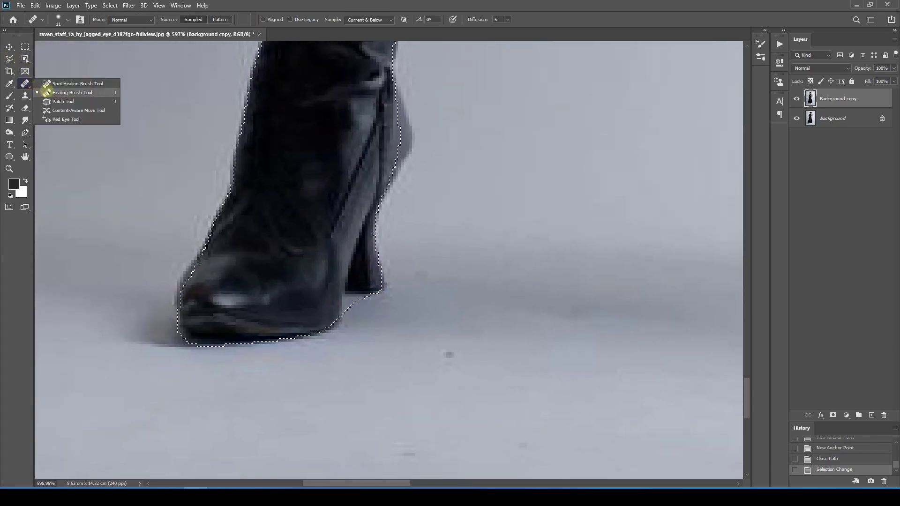
{"action": "left_click", "coordinate": [53, 101]}
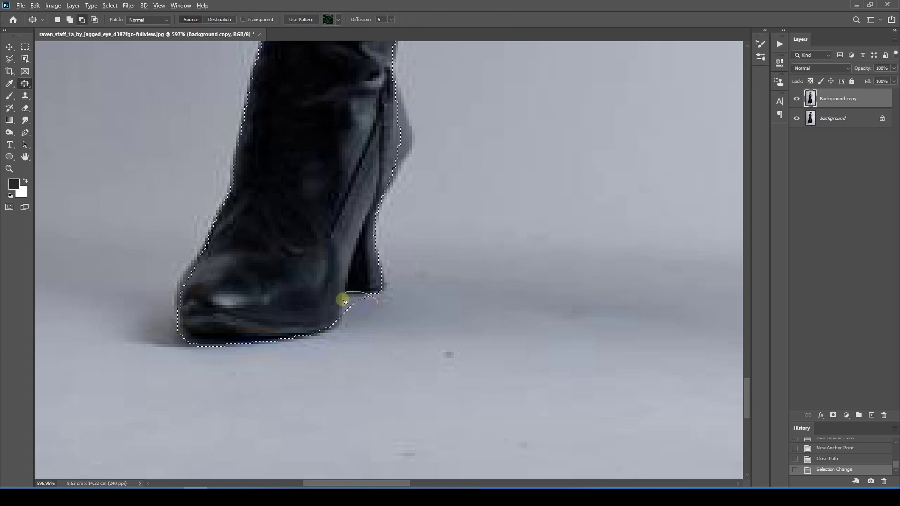
{"action": "left_click_drag", "start_coordinate": [386, 313], "coordinate": [382, 316]}
{"action": "scroll", "coordinate": [382, 316], "scroll_direction": "down", "scroll_amount": 6}
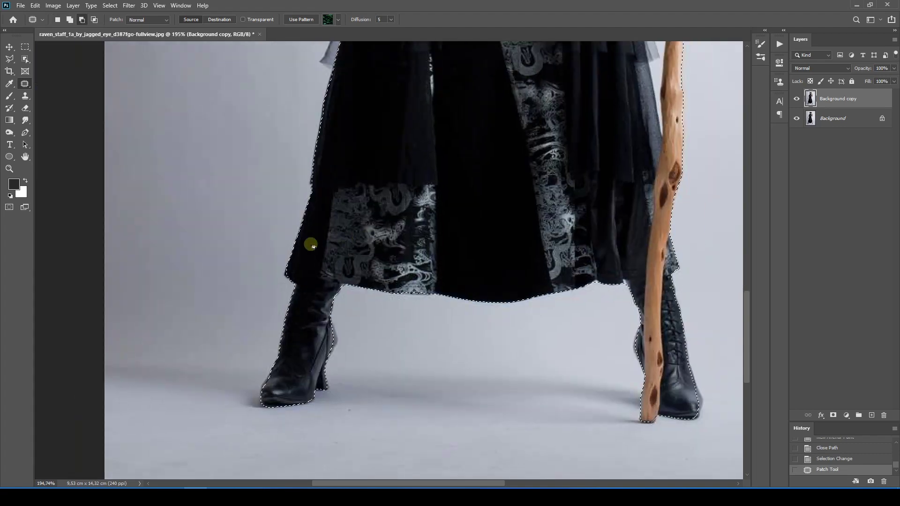
Refine the selection edge at the skirt's lower-left hem corner with freehand Patch Tool outlines.
{"action": "scroll", "coordinate": [311, 245], "scroll_direction": "up", "scroll_amount": 5}
{"action": "mouse_move", "coordinate": [291, 253]}
{"action": "left_mouse_down"}
{"action": "mouse_move", "coordinate": [284, 275]}
{"action": "mouse_move", "coordinate": [311, 254]}
{"action": "mouse_move", "coordinate": [287, 255]}
{"action": "mouse_move", "coordinate": [276, 272]}
{"action": "mouse_move", "coordinate": [287, 256]}
{"action": "mouse_move", "coordinate": [278, 272]}
{"action": "mouse_move", "coordinate": [328, 266]}
{"action": "left_mouse_up"}
{"action": "scroll", "coordinate": [310, 242], "scroll_direction": "down", "scroll_amount": 1}
{"action": "key", "text": "ctrl+z"}
{"action": "scroll", "coordinate": [297, 237], "scroll_direction": "down", "scroll_amount": 1}
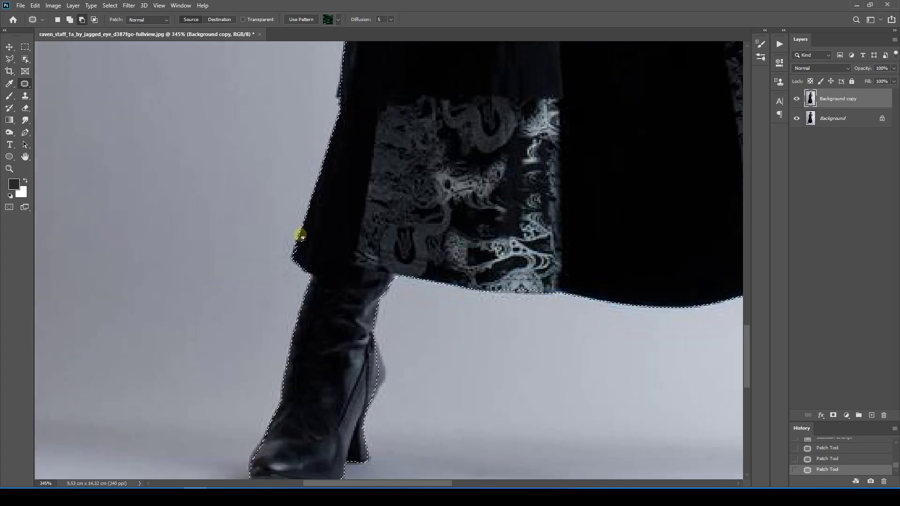
{"action": "scroll", "coordinate": [310, 236], "scroll_direction": "up", "scroll_amount": 1}
{"action": "scroll", "coordinate": [322, 245], "scroll_direction": "down", "scroll_amount": 3}
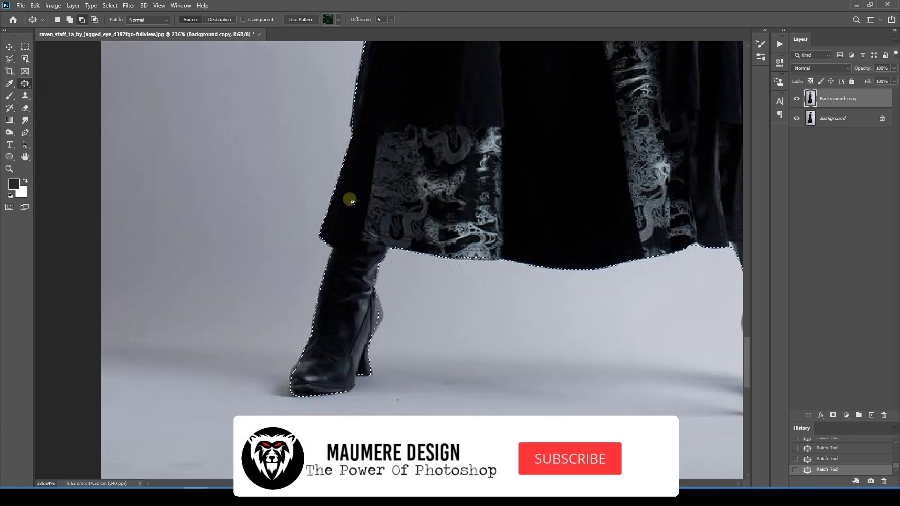
Add the sheer fabric panel protruding from the skirt's left side below the lantern to the selection.
{"action": "left_click_drag", "start_coordinate": [346, 197], "coordinate": [363, 371]}
{"action": "scroll", "coordinate": [366, 372], "scroll_direction": "down", "scroll_amount": 3}
{"action": "scroll", "coordinate": [358, 267], "scroll_direction": "up", "scroll_amount": 4}
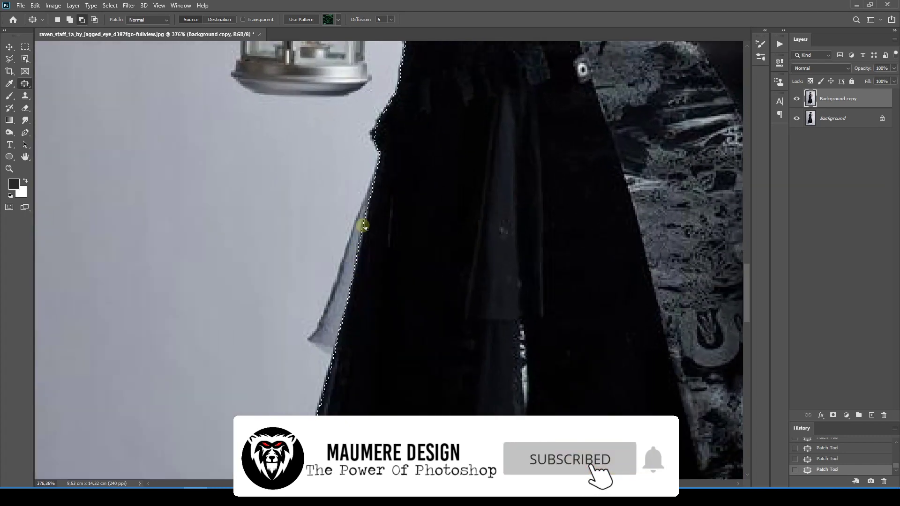
{"action": "mouse_move", "coordinate": [374, 181]}
{"action": "left_mouse_down"}
{"action": "mouse_move", "coordinate": [310, 342]}
{"action": "mouse_move", "coordinate": [324, 350]}
{"action": "mouse_move", "coordinate": [382, 190]}
{"action": "left_mouse_up"}
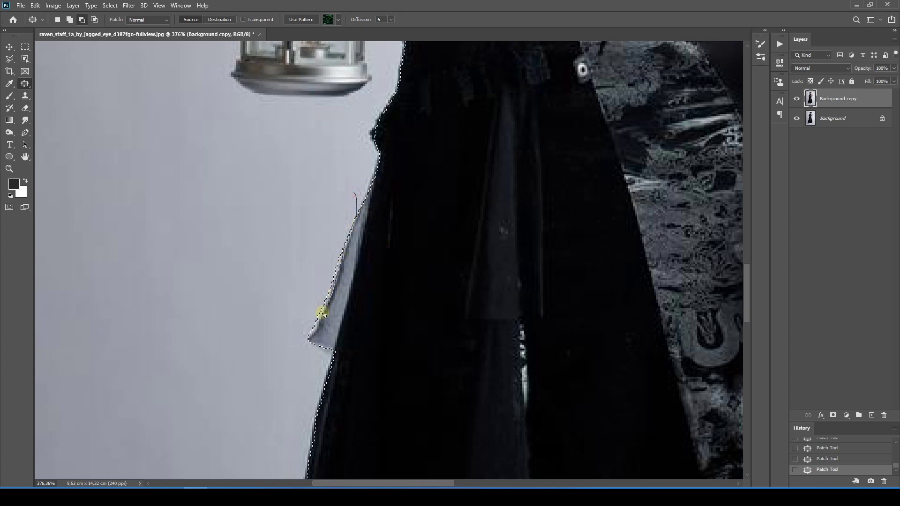
{"action": "left_click_drag", "start_coordinate": [345, 233], "coordinate": [346, 233]}
Trace a Pen tool path from the lantern's left shoulder down its side, around the base and up the right side.
{"action": "scroll", "coordinate": [416, 301], "scroll_direction": "down", "scroll_amount": 3}
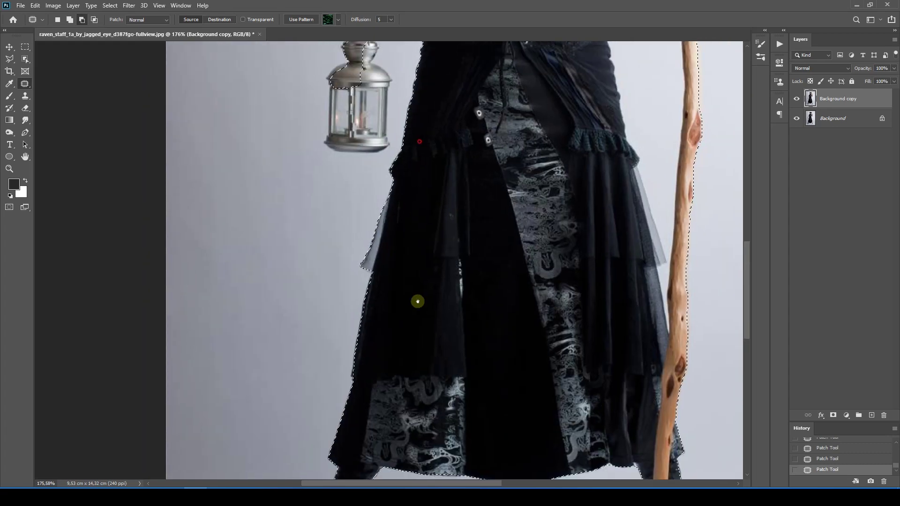
{"action": "scroll", "coordinate": [335, 237], "scroll_direction": "up", "scroll_amount": 4}
{"action": "scroll", "coordinate": [335, 236], "scroll_direction": "down", "scroll_amount": 2}
{"action": "key", "text": "p"}
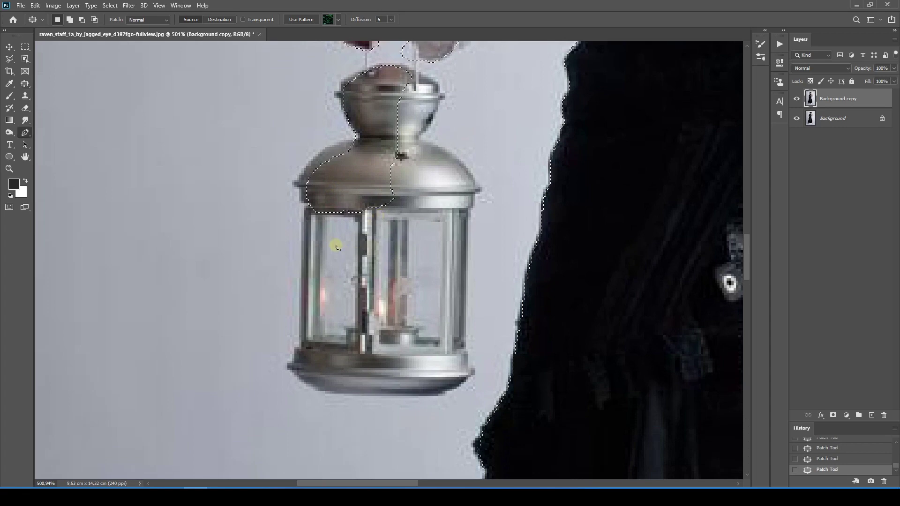
{"action": "left_click", "coordinate": [345, 137]}
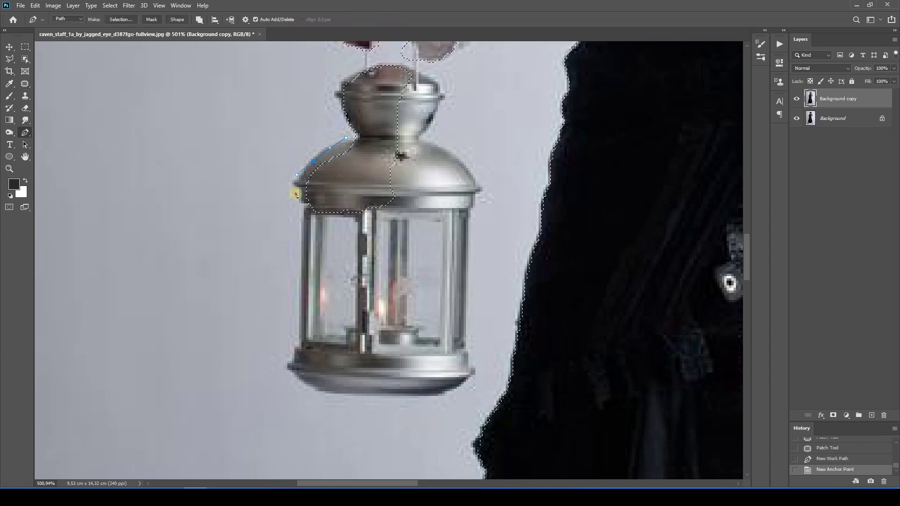
{"action": "left_click_drag", "start_coordinate": [296, 182], "coordinate": [301, 196]}
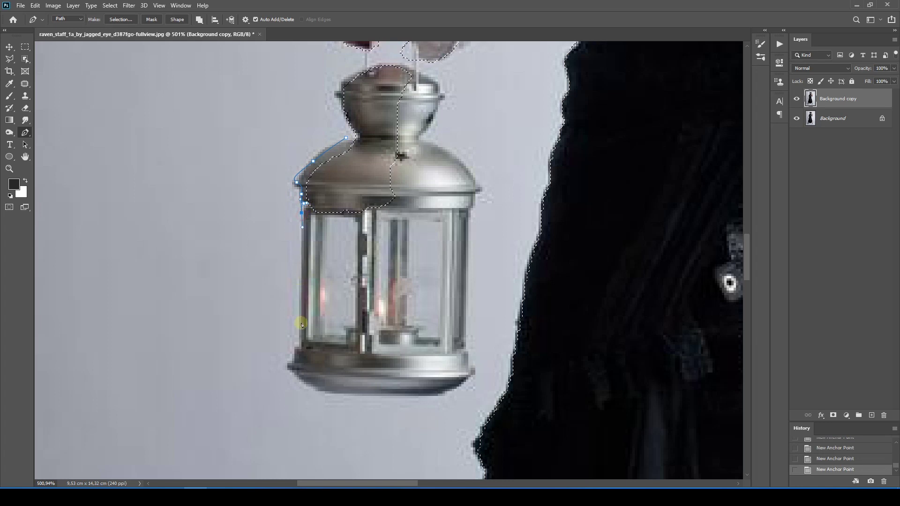
{"action": "left_click", "coordinate": [299, 344]}
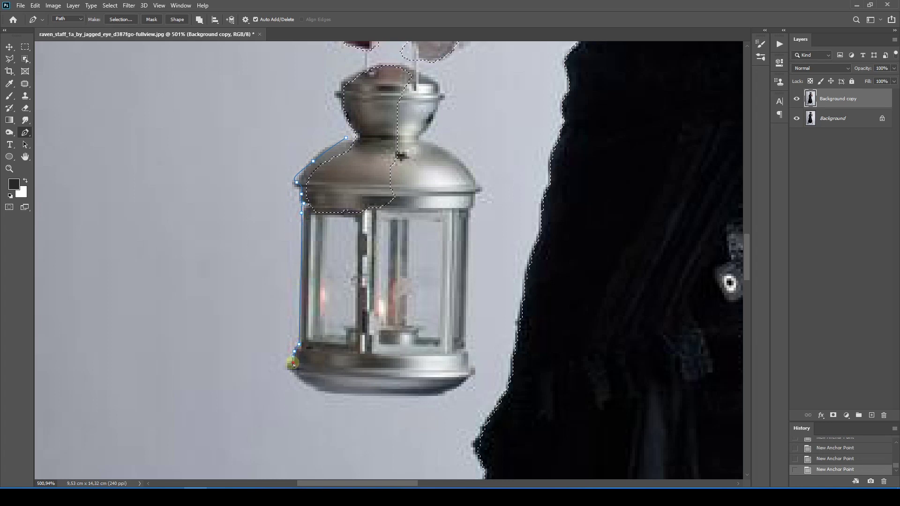
{"action": "left_click_drag", "start_coordinate": [345, 395], "coordinate": [369, 394]}
{"action": "left_click_drag", "start_coordinate": [466, 309], "coordinate": [468, 275]}
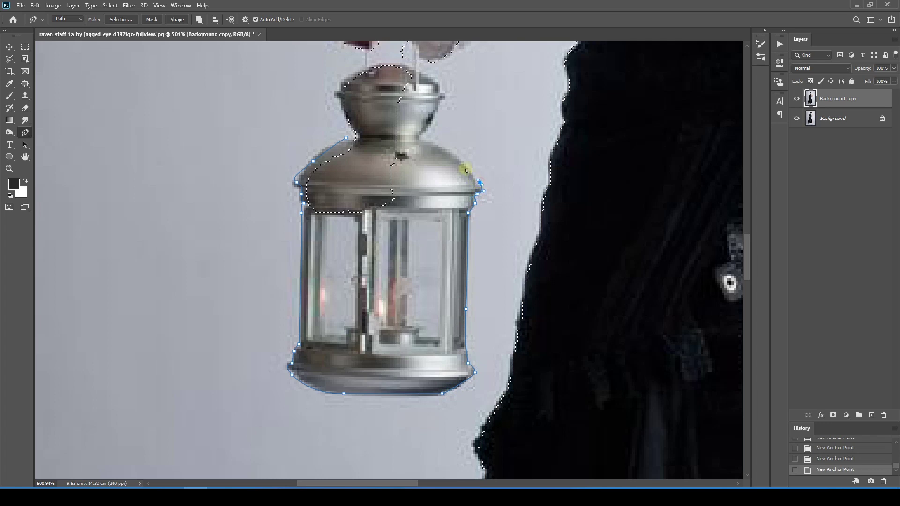
Continue the lantern path along the right shoulder and up the right side of the neck to the cap.
{"action": "left_click", "coordinate": [422, 134]}
{"action": "left_click_drag", "start_coordinate": [441, 99], "coordinate": [440, 89]}
{"action": "scroll", "coordinate": [440, 93], "scroll_direction": "up", "scroll_amount": 1}
{"action": "key", "text": "ctrl+z"}
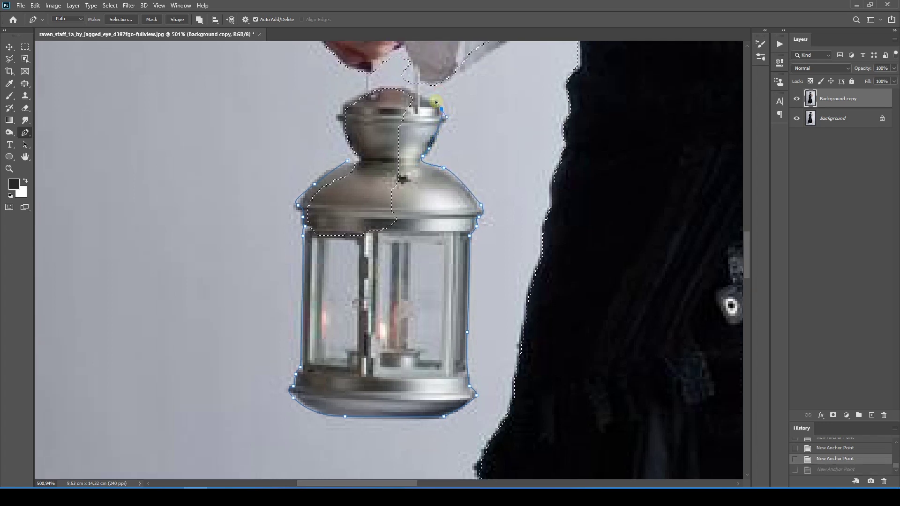
{"action": "left_click", "coordinate": [425, 95]}
{"action": "scroll", "coordinate": [417, 122], "scroll_direction": "up", "scroll_amount": 3}
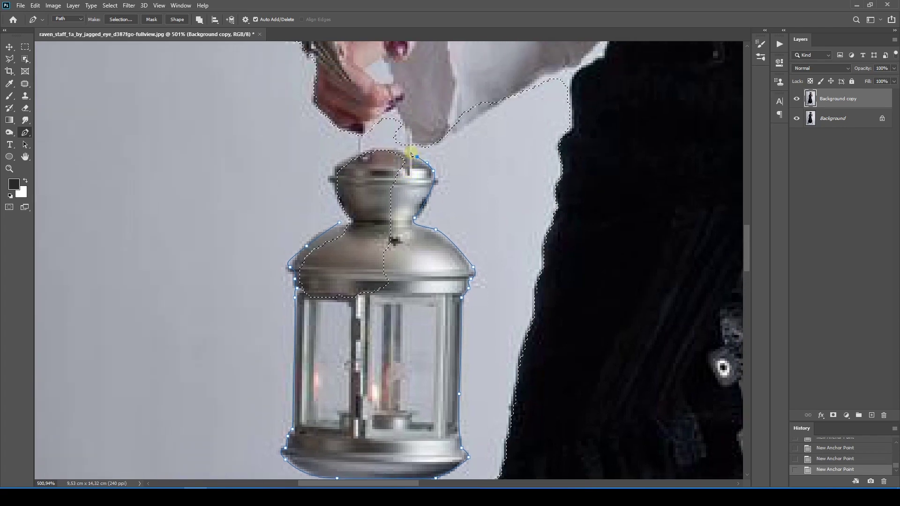
{"action": "left_click", "coordinate": [413, 154]}
Trace the path over the lantern's cap and down the left side of its neck, closing it at the shoulder.
{"action": "left_click", "coordinate": [375, 152]}
{"action": "left_click", "coordinate": [330, 182]}
{"action": "left_click", "coordinate": [345, 214]}
{"action": "key", "text": "ctrl+z"}
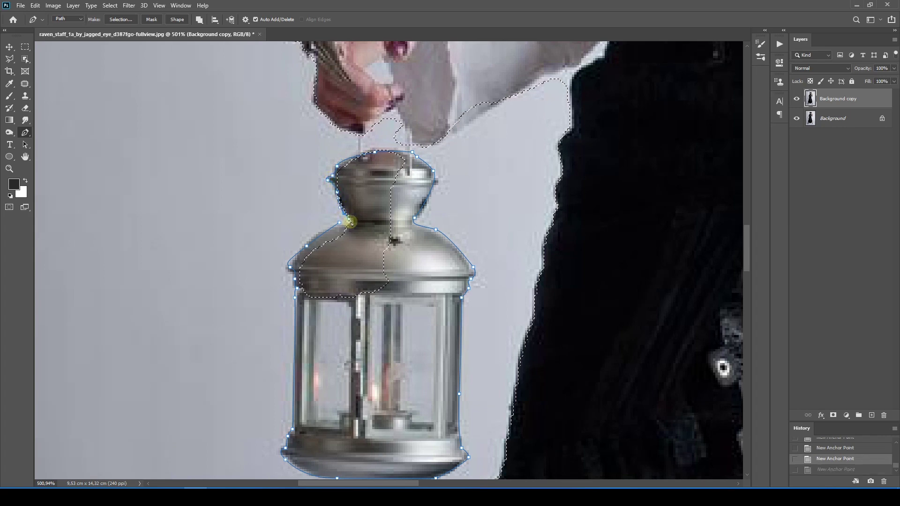
{"action": "left_click_drag", "start_coordinate": [350, 225], "coordinate": [351, 226]}
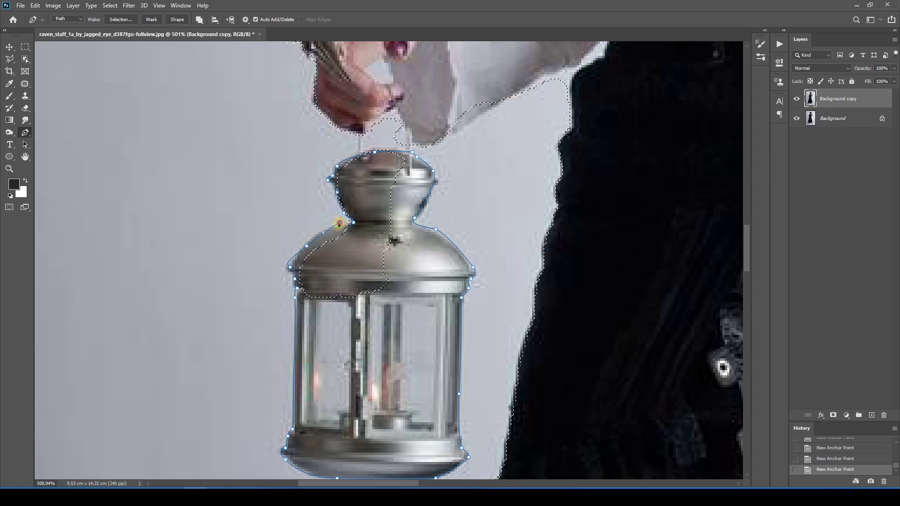
{"action": "left_click", "coordinate": [329, 230]}
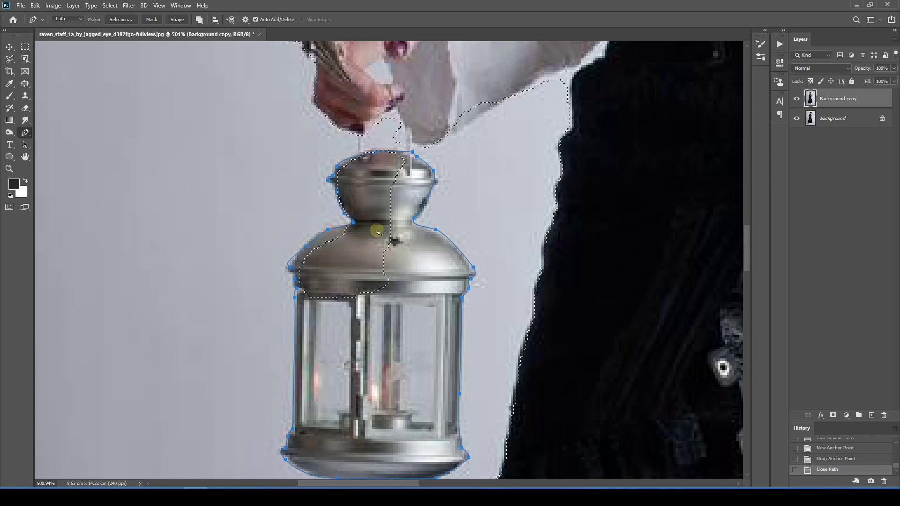
Convert the lantern path into a selection using the Add to Selection operation.
{"action": "right_click", "coordinate": [388, 192]}
{"action": "left_click", "coordinate": [410, 229]}
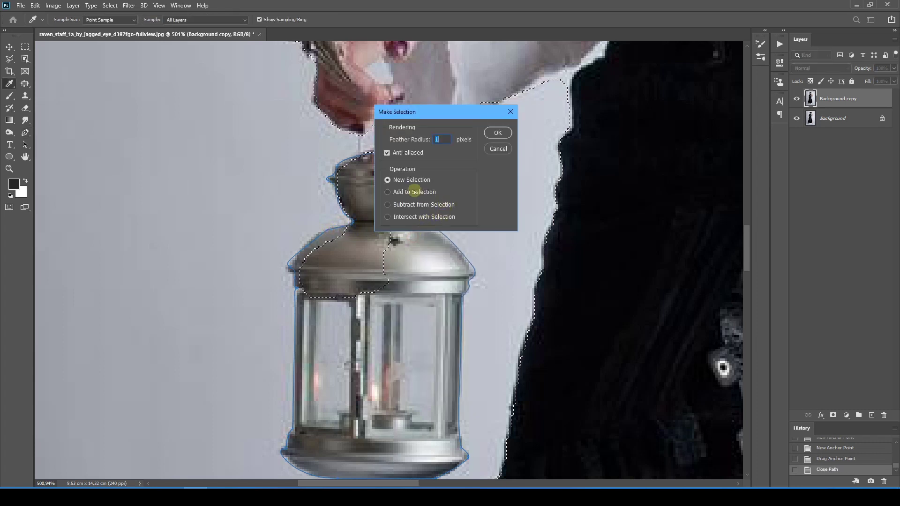
{"action": "key", "text": "Return"}
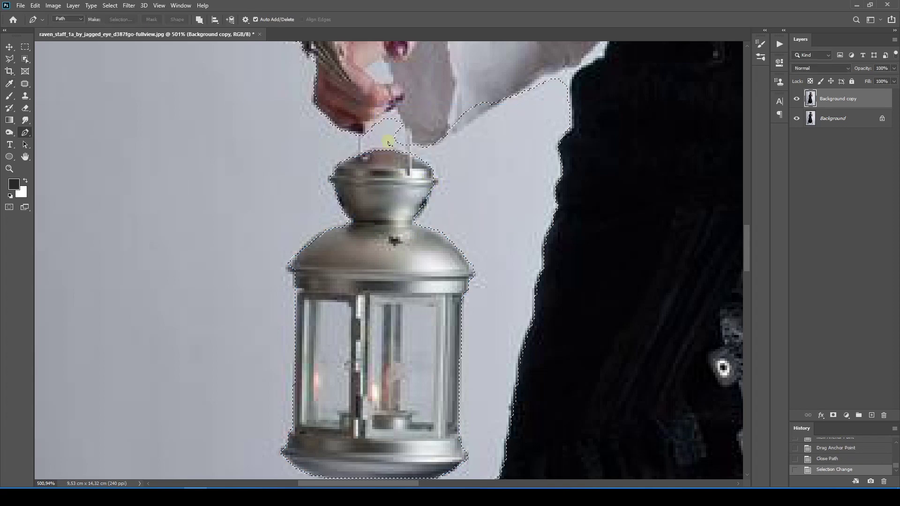
Add the gap between the hand and the lantern's cap to the selection with the Patch Tool.
{"action": "scroll", "coordinate": [396, 184], "scroll_direction": "up", "scroll_amount": 3}
{"action": "scroll", "coordinate": [396, 184], "scroll_direction": "up", "scroll_amount": 2}
{"action": "key", "text": "j"}
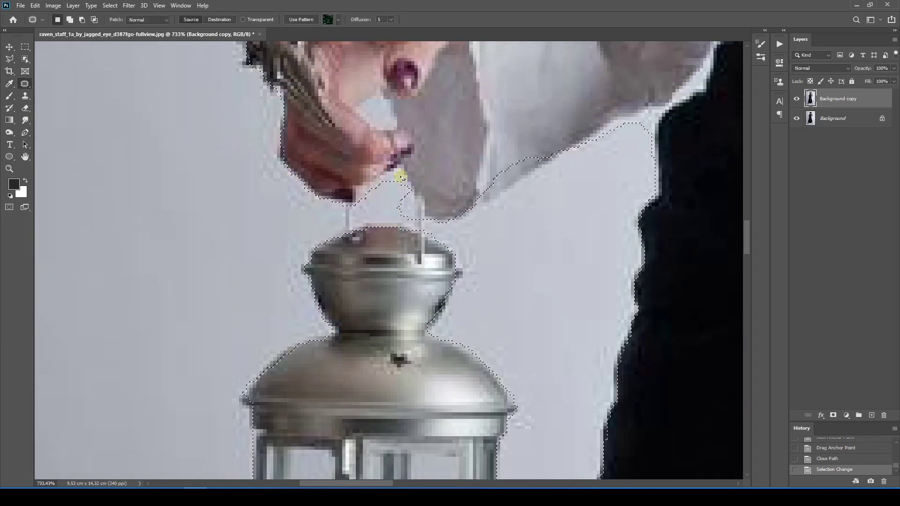
{"action": "left_click_drag", "start_coordinate": [394, 171], "coordinate": [395, 166]}
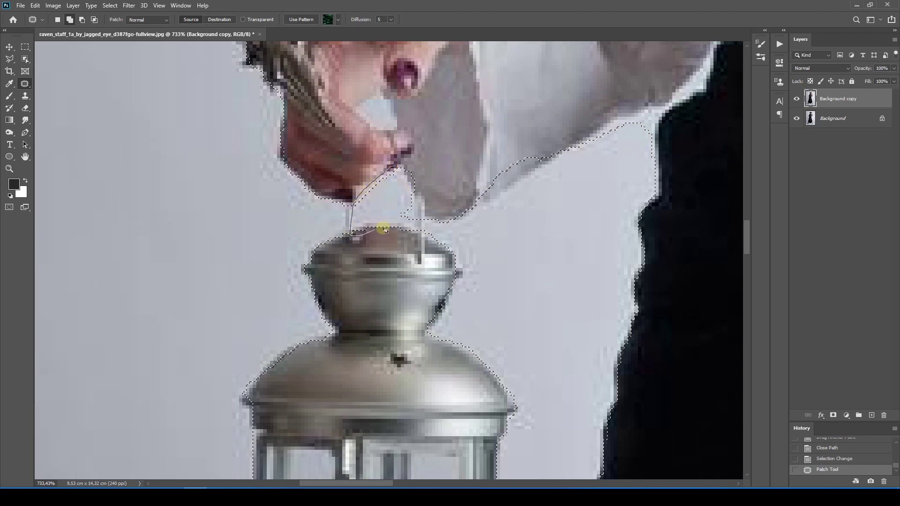
{"action": "mouse_move", "coordinate": [385, 173]}
{"action": "left_mouse_down"}
{"action": "mouse_move", "coordinate": [421, 146]}
{"action": "mouse_move", "coordinate": [421, 194]}
{"action": "mouse_move", "coordinate": [411, 171]}
{"action": "left_mouse_up"}
{"action": "scroll", "coordinate": [402, 184], "scroll_direction": "up", "scroll_amount": 2}
{"action": "key", "text": "ctrl+z"}
{"action": "key", "text": "x"}
{"action": "key", "text": "x"}
Include the lantern's thin handle wires in the selection and subtract the background enclosed by the handle.
{"action": "left_click_drag", "start_coordinate": [395, 223], "coordinate": [411, 249]}
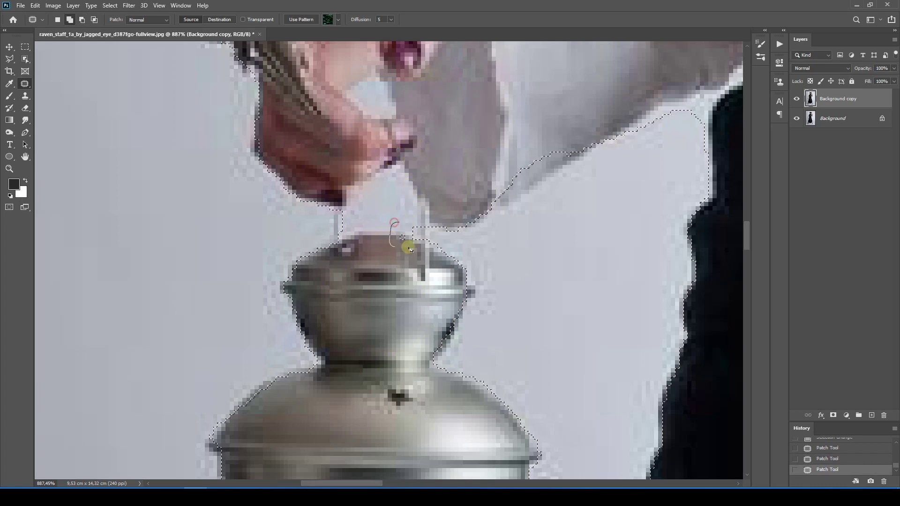
{"action": "mouse_move", "coordinate": [411, 206]}
{"action": "left_mouse_down"}
{"action": "mouse_move", "coordinate": [424, 253]}
{"action": "mouse_move", "coordinate": [425, 211]}
{"action": "left_mouse_up"}
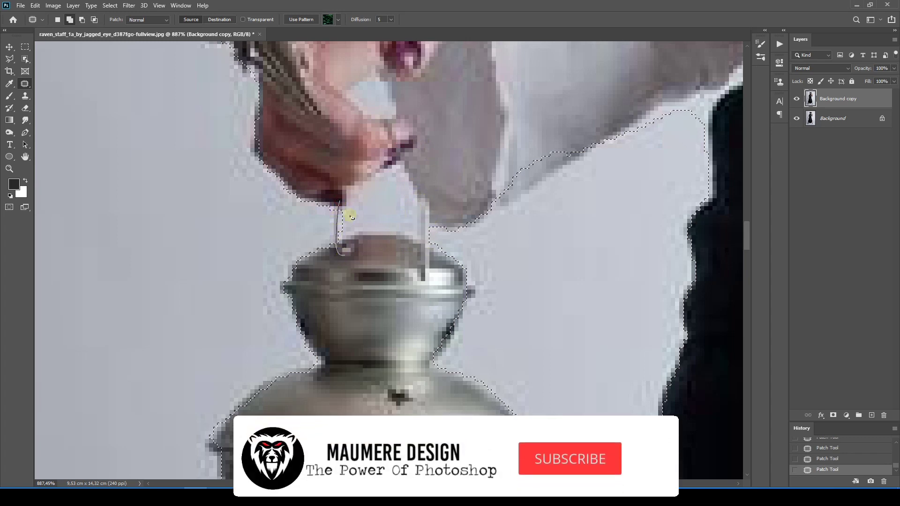
{"action": "left_click_drag", "start_coordinate": [351, 217], "coordinate": [338, 202]}
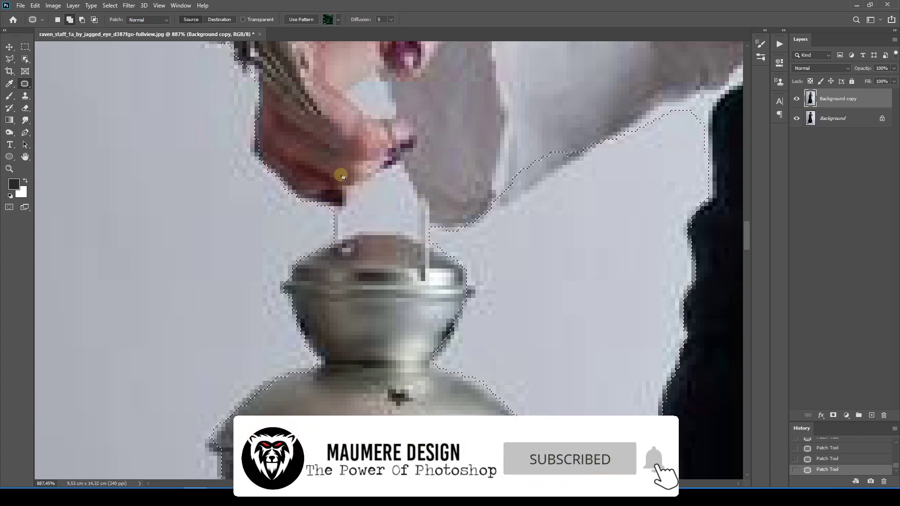
{"action": "left_click_drag", "start_coordinate": [378, 175], "coordinate": [356, 213]}
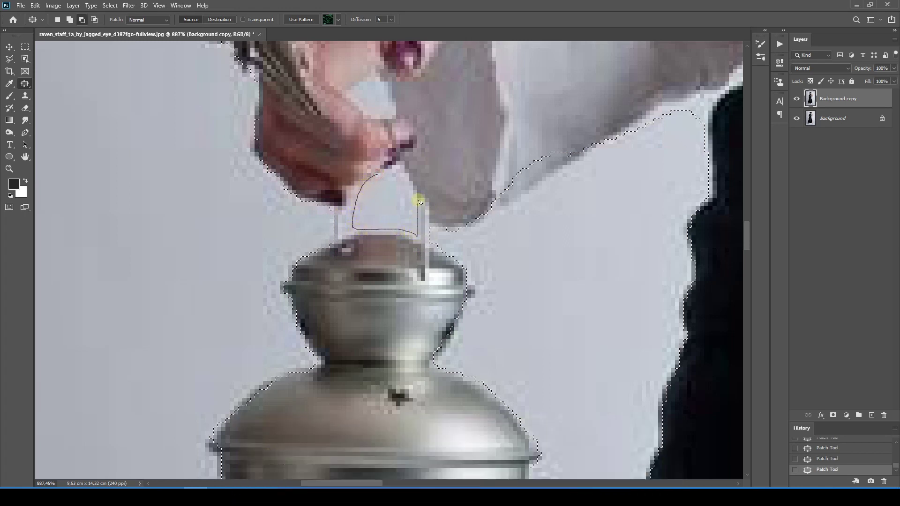
{"action": "left_click_drag", "start_coordinate": [382, 177], "coordinate": [382, 177]}
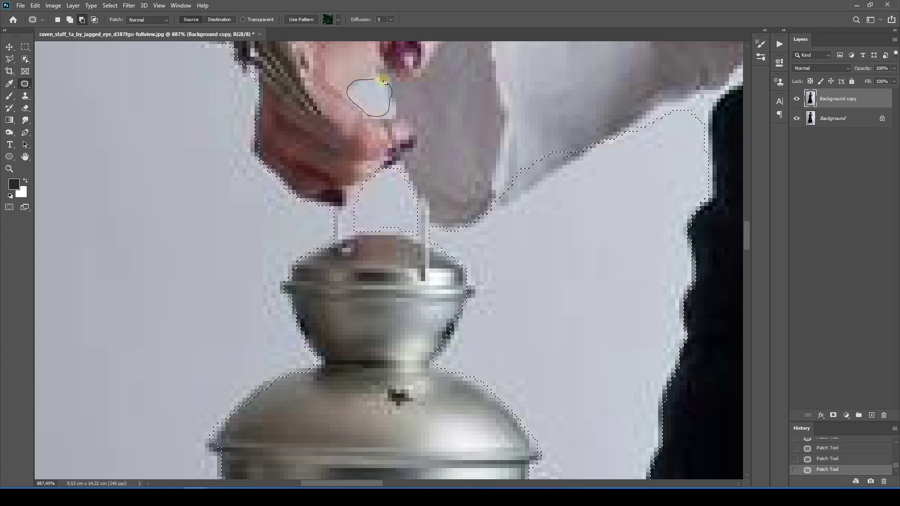
Subtract the background gap between the thumb and fingers from the selection and add the missed edge of the ornate hand jewellery.
{"action": "mouse_move", "coordinate": [385, 82]}
{"action": "left_mouse_down"}
{"action": "mouse_move", "coordinate": [379, 111]}
{"action": "mouse_move", "coordinate": [394, 119]}
{"action": "mouse_move", "coordinate": [381, 92]}
{"action": "left_mouse_up"}
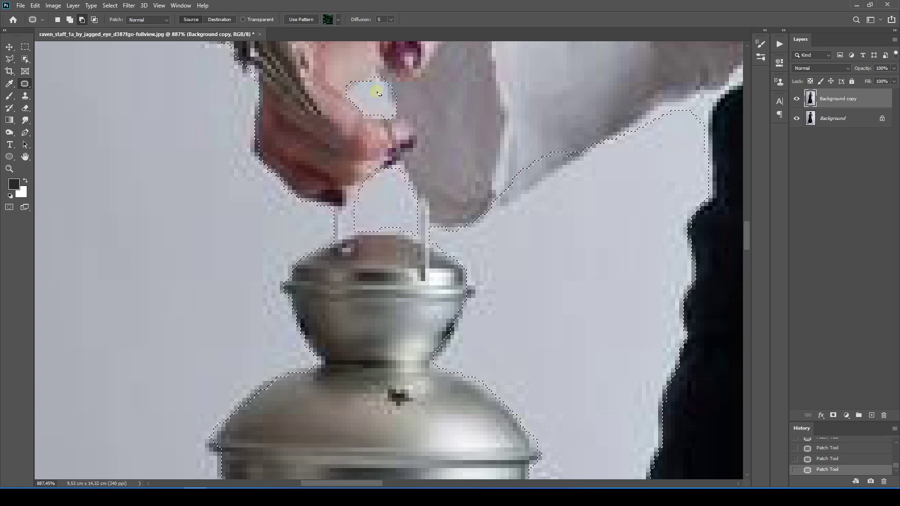
{"action": "scroll", "coordinate": [337, 293], "scroll_direction": "down", "scroll_amount": 7}
{"action": "scroll", "coordinate": [299, 151], "scroll_direction": "up", "scroll_amount": 5}
{"action": "scroll", "coordinate": [299, 151], "scroll_direction": "down", "scroll_amount": 5}
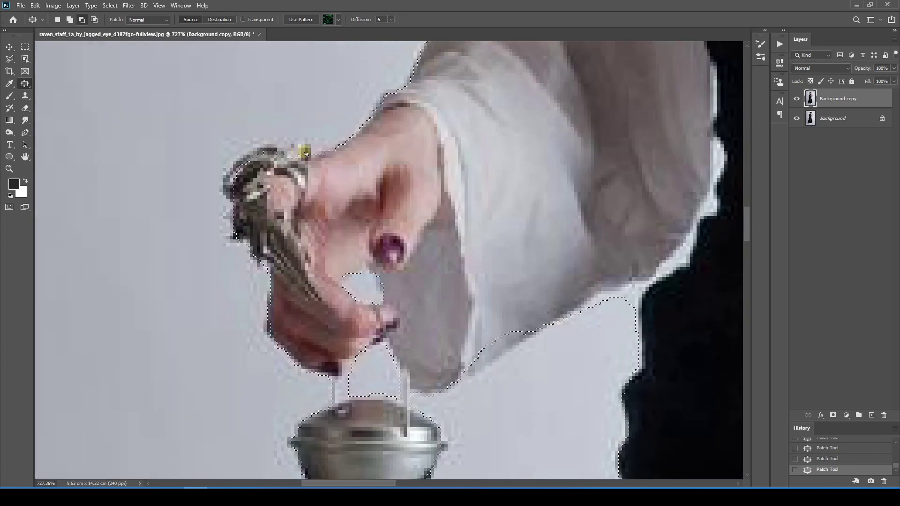
{"action": "scroll", "coordinate": [309, 152], "scroll_direction": "up", "scroll_amount": 5}
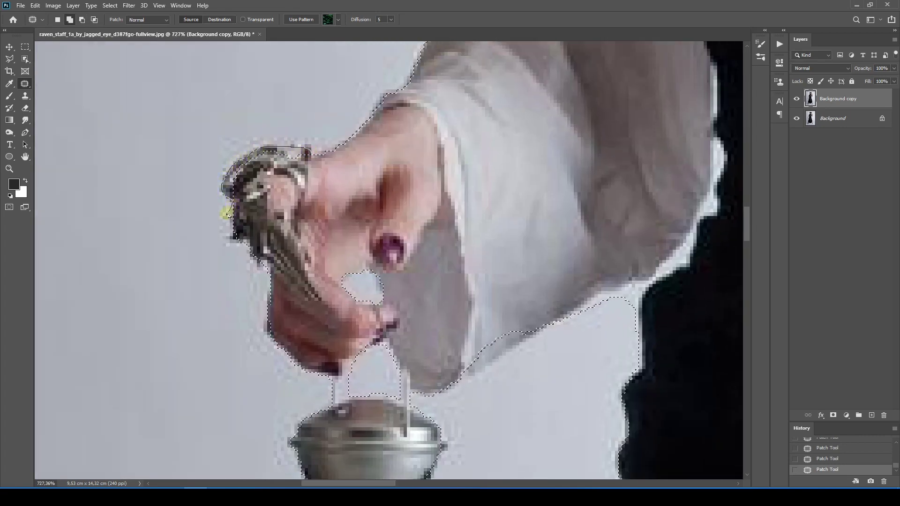
{"action": "left_click_drag", "start_coordinate": [310, 158], "coordinate": [311, 159]}
{"action": "scroll", "coordinate": [399, 148], "scroll_direction": "down", "scroll_amount": 6}
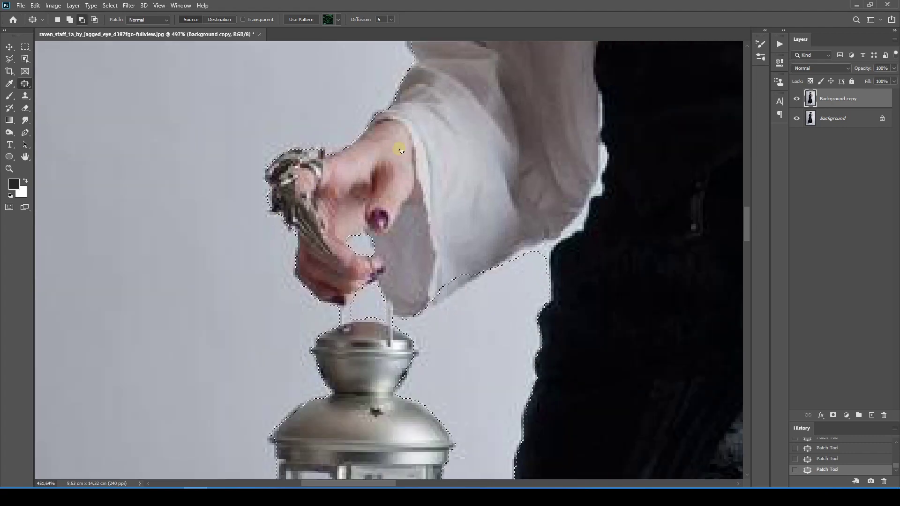
Add the missing lower edge of the sleeve above the lantern to the selection with the Patch Tool, outlining it from the waist to the cuff.
{"action": "scroll", "coordinate": [319, 337], "scroll_direction": "up", "scroll_amount": 5}
{"action": "left_click_drag", "start_coordinate": [316, 392], "coordinate": [318, 360]}
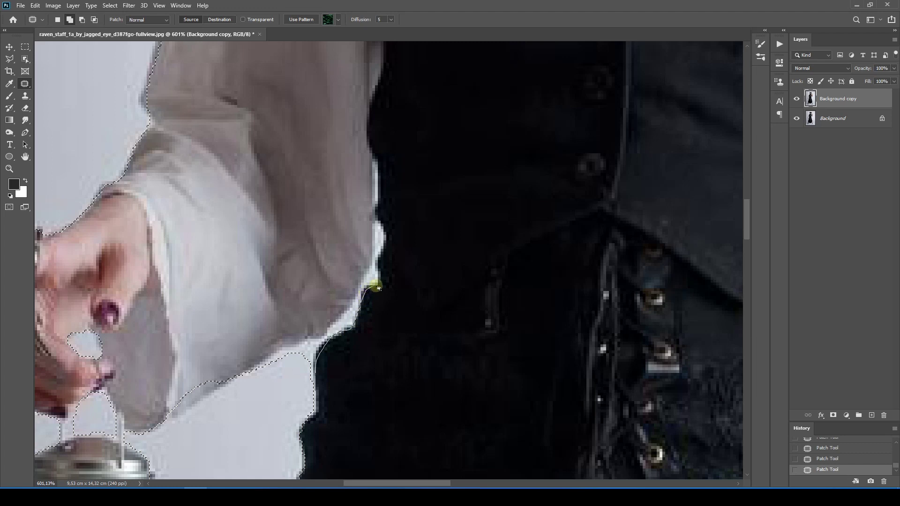
{"action": "mouse_move", "coordinate": [385, 238]}
{"action": "left_mouse_down"}
{"action": "mouse_move", "coordinate": [374, 159]}
{"action": "mouse_move", "coordinate": [367, 277]}
{"action": "mouse_move", "coordinate": [334, 321]}
{"action": "mouse_move", "coordinate": [251, 365]}
{"action": "left_mouse_up"}
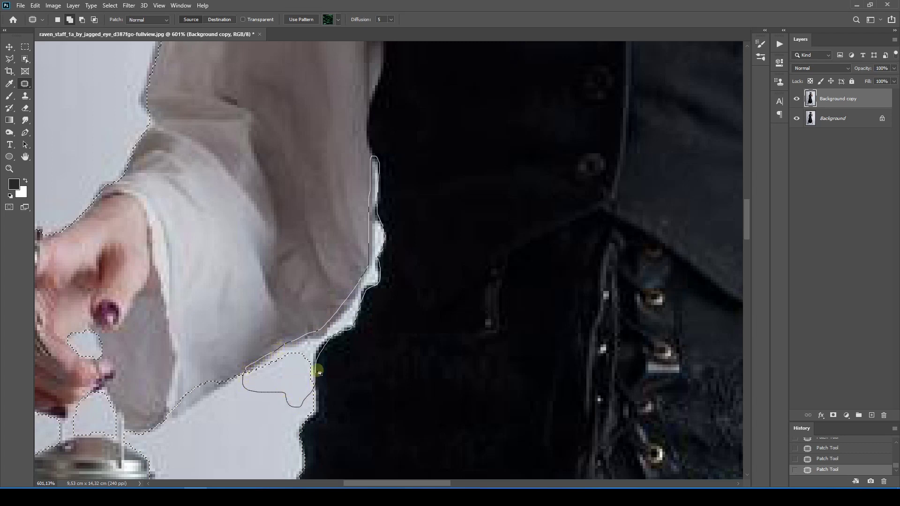
{"action": "left_click_drag", "start_coordinate": [318, 373], "coordinate": [317, 371]}
{"action": "mouse_move", "coordinate": [209, 361]}
{"action": "left_mouse_down"}
{"action": "mouse_move", "coordinate": [179, 387]}
{"action": "mouse_move", "coordinate": [173, 416]}
{"action": "mouse_move", "coordinate": [222, 385]}
{"action": "mouse_move", "coordinate": [233, 331]}
{"action": "mouse_move", "coordinate": [176, 375]}
{"action": "mouse_move", "coordinate": [167, 402]}
{"action": "left_mouse_up"}
{"action": "scroll", "coordinate": [231, 328], "scroll_direction": "down", "scroll_amount": 1}
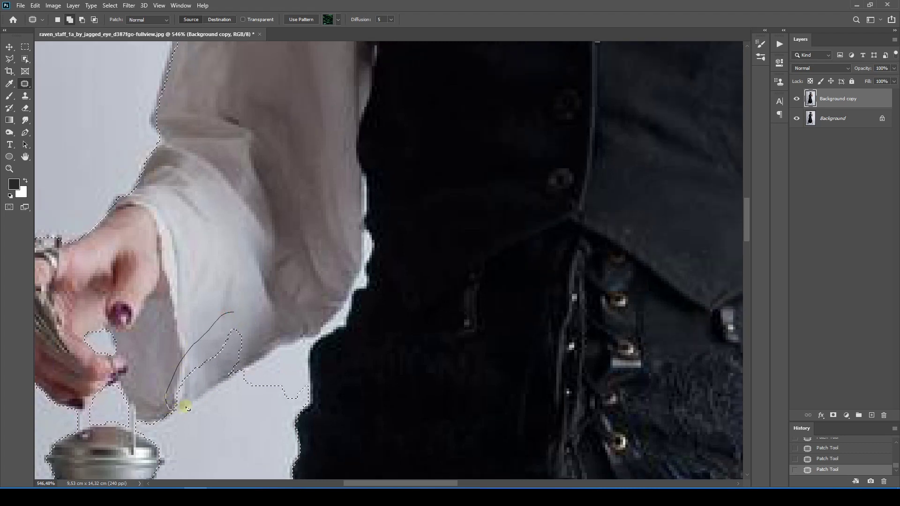
{"action": "mouse_move", "coordinate": [228, 378]}
{"action": "left_mouse_down"}
{"action": "mouse_move", "coordinate": [253, 362]}
{"action": "mouse_move", "coordinate": [257, 282]}
{"action": "left_mouse_up"}
{"action": "scroll", "coordinate": [352, 257], "scroll_direction": "down", "scroll_amount": 14}
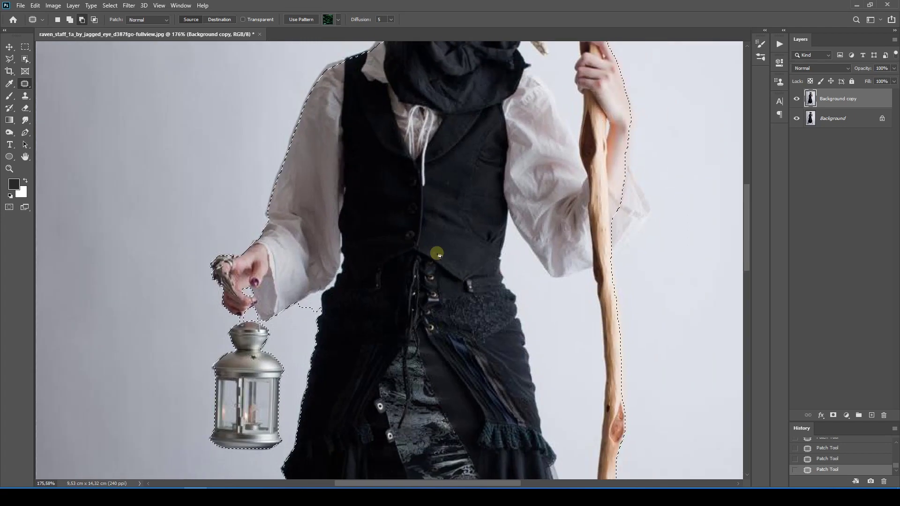
Subtract the background gap between the sleeve's underside and the skirt from the selection, following the sleeve edge up along the vest.
{"action": "scroll", "coordinate": [347, 282], "scroll_direction": "up", "scroll_amount": 6}
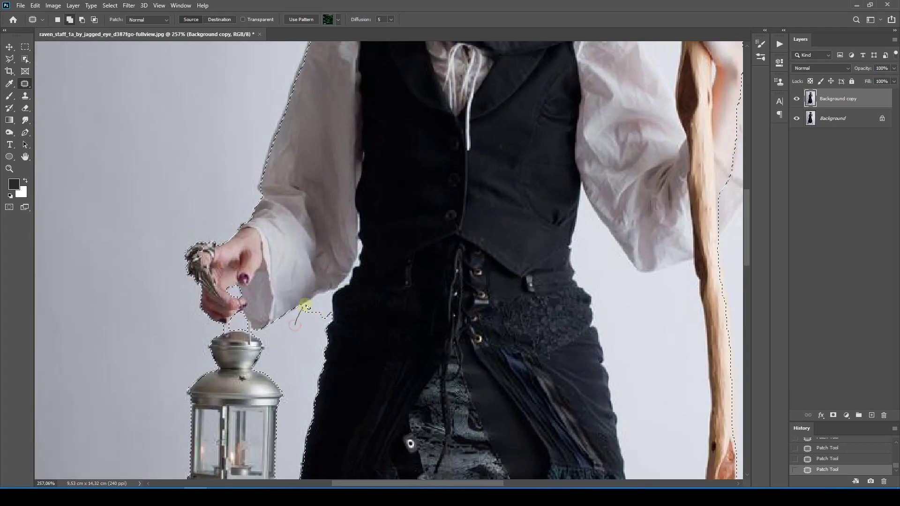
{"action": "scroll", "coordinate": [314, 319], "scroll_direction": "up", "scroll_amount": 5}
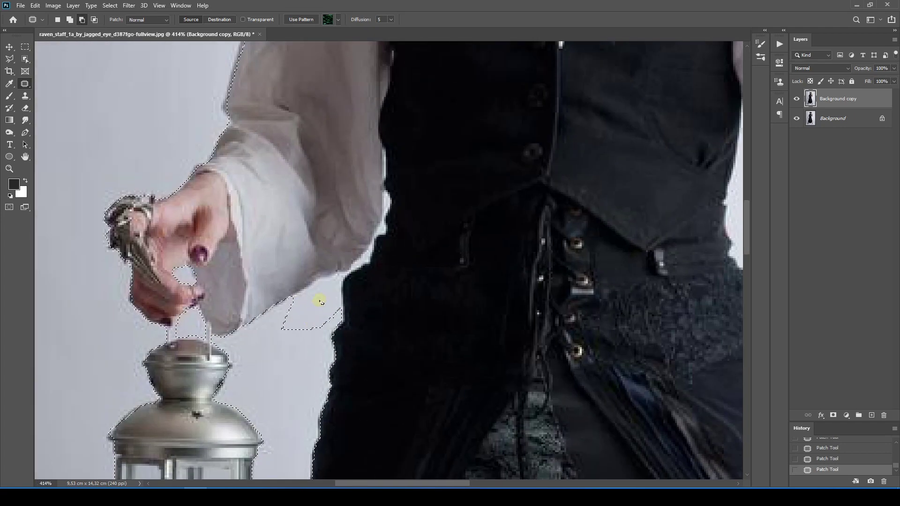
{"action": "mouse_move", "coordinate": [324, 278]}
{"action": "left_mouse_down"}
{"action": "mouse_move", "coordinate": [282, 305]}
{"action": "mouse_move", "coordinate": [272, 336]}
{"action": "left_mouse_up"}
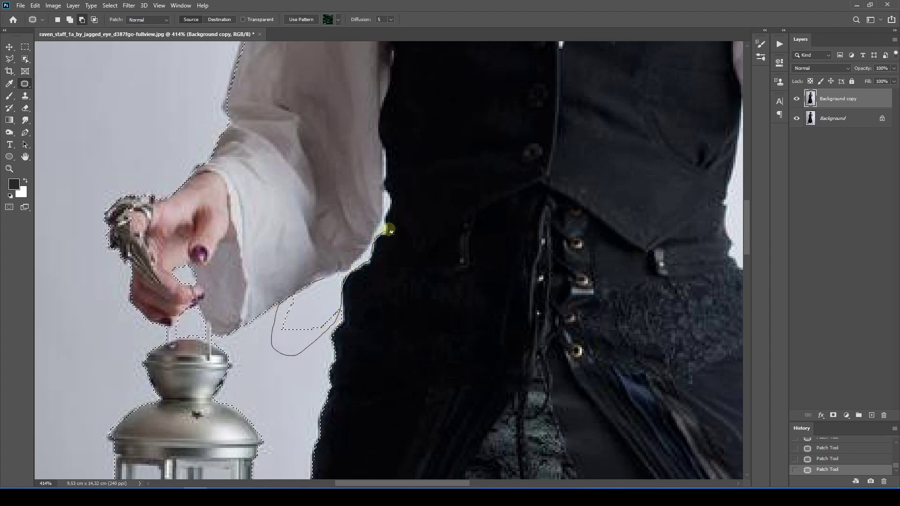
{"action": "mouse_move", "coordinate": [393, 207]}
{"action": "left_mouse_down"}
{"action": "mouse_move", "coordinate": [385, 149]}
{"action": "mouse_move", "coordinate": [385, 213]}
{"action": "left_mouse_up"}
{"action": "left_click_drag", "start_coordinate": [354, 258], "coordinate": [309, 282]}
{"action": "scroll", "coordinate": [322, 275], "scroll_direction": "up", "scroll_amount": 1}
{"action": "scroll", "coordinate": [316, 286], "scroll_direction": "down", "scroll_amount": 4}
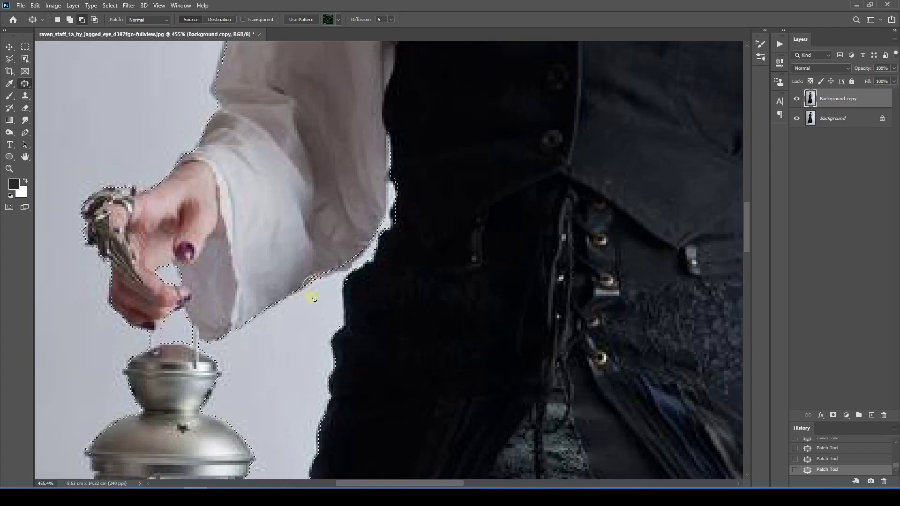
Add the translucent cuff behind the staff and the outer edge of the forearm and hand to the selection.
{"action": "scroll", "coordinate": [384, 235], "scroll_direction": "down", "scroll_amount": 5}
{"action": "scroll", "coordinate": [398, 239], "scroll_direction": "down", "scroll_amount": 6}
{"action": "scroll", "coordinate": [509, 211], "scroll_direction": "up", "scroll_amount": 11}
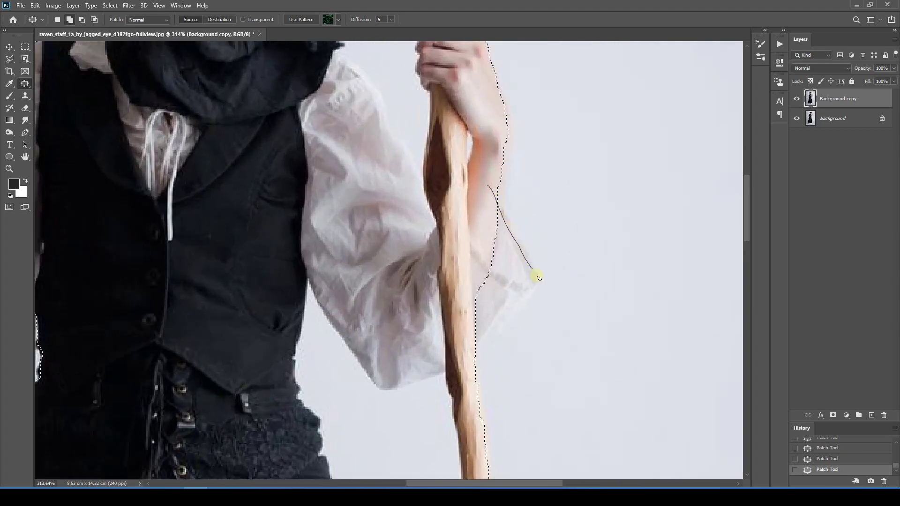
{"action": "mouse_move", "coordinate": [486, 224]}
{"action": "left_mouse_down"}
{"action": "mouse_move", "coordinate": [486, 180]}
{"action": "mouse_move", "coordinate": [464, 217]}
{"action": "mouse_move", "coordinate": [470, 274]}
{"action": "mouse_move", "coordinate": [454, 333]}
{"action": "mouse_move", "coordinate": [453, 185]}
{"action": "mouse_move", "coordinate": [440, 143]}
{"action": "left_mouse_up"}
{"action": "scroll", "coordinate": [469, 211], "scroll_direction": "up", "scroll_amount": 3}
{"action": "scroll", "coordinate": [469, 211], "scroll_direction": "right", "scroll_amount": 1}
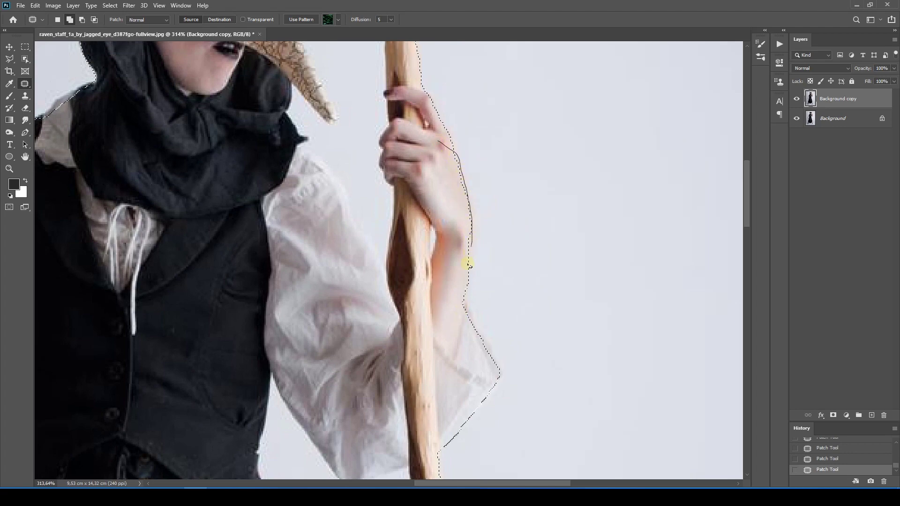
{"action": "left_click_drag", "start_coordinate": [437, 253], "coordinate": [427, 143]}
{"action": "scroll", "coordinate": [426, 146], "scroll_direction": "down", "scroll_amount": 5}
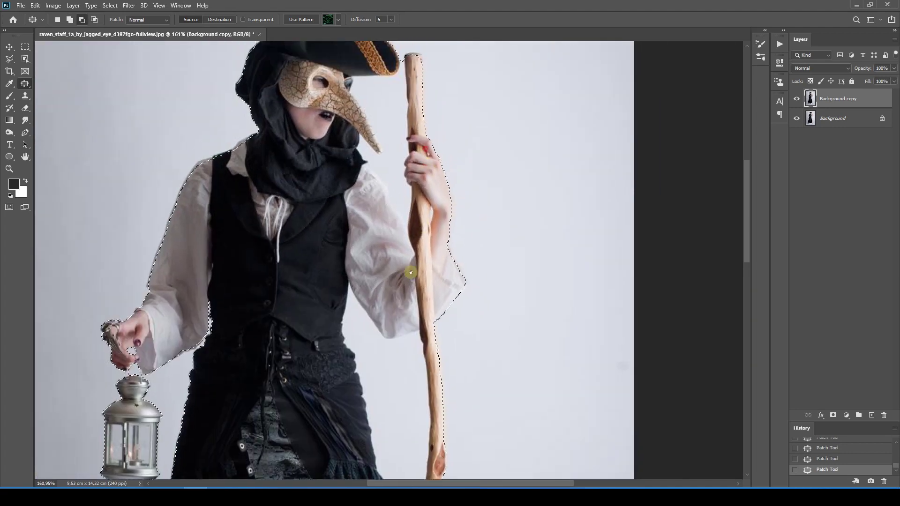
Add the missed upper rim of the tricorn hat to the selection by outlining the brim from its tip across the crown.
{"action": "scroll", "coordinate": [415, 248], "scroll_direction": "up", "scroll_amount": 2}
{"action": "scroll", "coordinate": [416, 245], "scroll_direction": "down", "scroll_amount": 3}
{"action": "scroll", "coordinate": [377, 101], "scroll_direction": "up", "scroll_amount": 3}
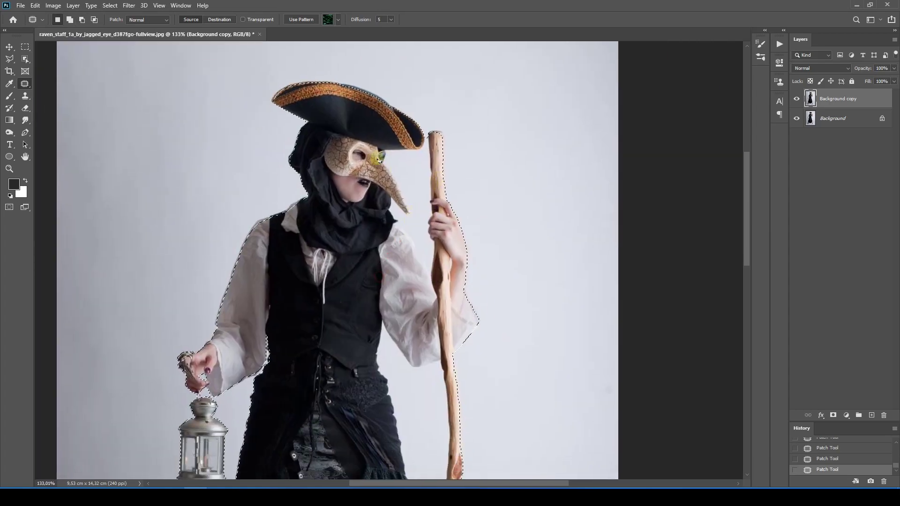
{"action": "scroll", "coordinate": [377, 100], "scroll_direction": "up", "scroll_amount": 3}
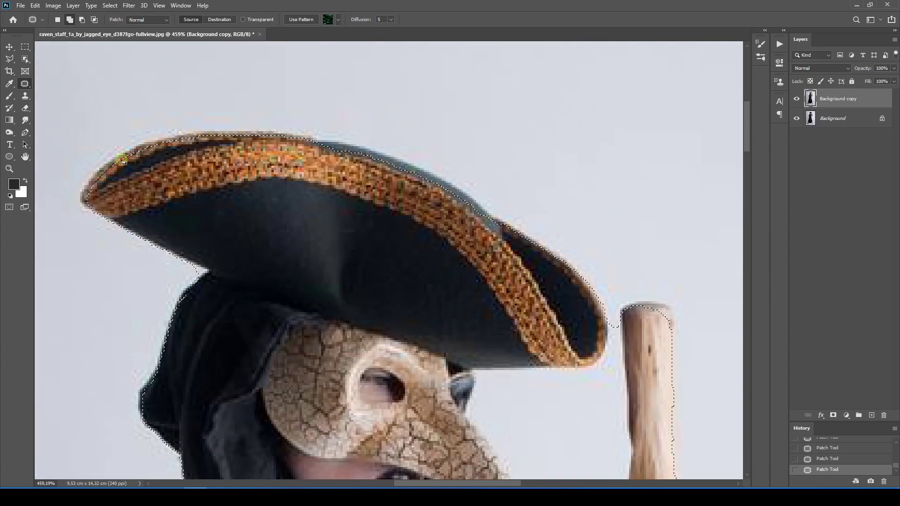
{"action": "left_click_drag", "start_coordinate": [120, 159], "coordinate": [87, 200]}
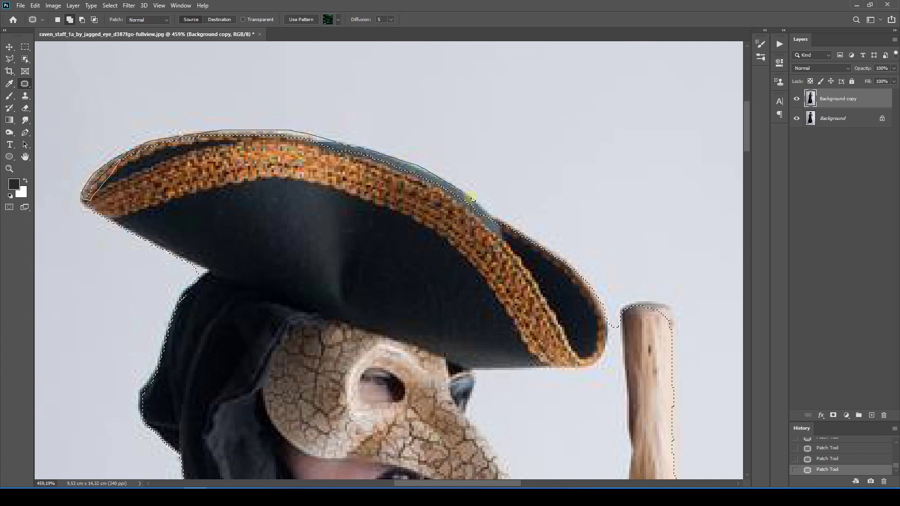
{"action": "mouse_move", "coordinate": [557, 255]}
{"action": "left_mouse_down"}
{"action": "mouse_move", "coordinate": [538, 277]}
{"action": "mouse_move", "coordinate": [234, 219]}
{"action": "mouse_move", "coordinate": [84, 200]}
{"action": "left_mouse_up"}
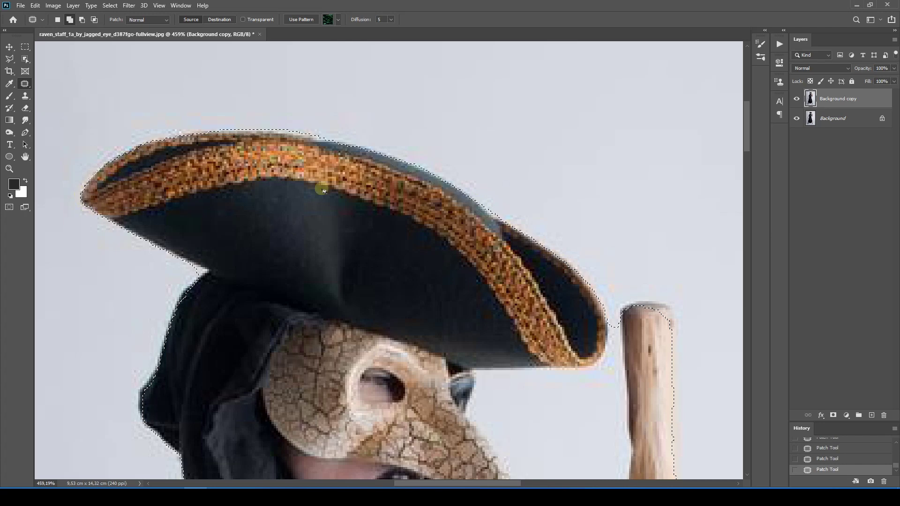
Add the rounded top and outer edge of the staff to the selection down to the gripping hand.
{"action": "scroll", "coordinate": [593, 256], "scroll_direction": "up", "scroll_amount": 2}
{"action": "scroll", "coordinate": [538, 274], "scroll_direction": "up", "scroll_amount": 1}
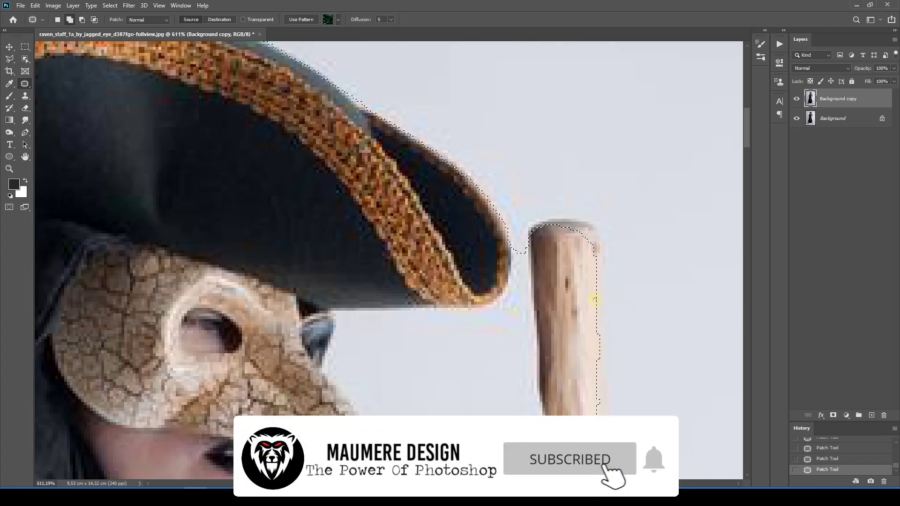
{"action": "mouse_move", "coordinate": [611, 337]}
{"action": "left_mouse_down"}
{"action": "mouse_move", "coordinate": [583, 198]}
{"action": "mouse_move", "coordinate": [572, 192]}
{"action": "mouse_move", "coordinate": [581, 337]}
{"action": "mouse_move", "coordinate": [551, 344]}
{"action": "mouse_move", "coordinate": [554, 328]}
{"action": "left_mouse_up"}
{"action": "mouse_move", "coordinate": [625, 299]}
{"action": "left_mouse_down"}
{"action": "mouse_move", "coordinate": [578, 189]}
{"action": "mouse_move", "coordinate": [550, 230]}
{"action": "left_mouse_up"}
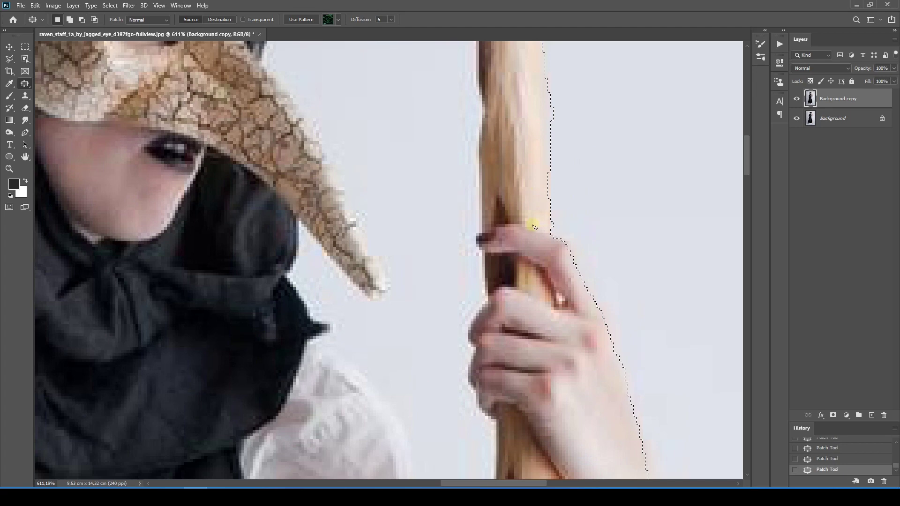
{"action": "left_click_drag", "start_coordinate": [453, 255], "coordinate": [505, 230]}
Start a Pen tool path where the sleeve meets the staff and trace it up the staff's inner edge and around the fingers.
{"action": "scroll", "coordinate": [509, 231], "scroll_direction": "down", "scroll_amount": 10}
{"action": "left_click_drag", "start_coordinate": [537, 278], "coordinate": [518, 217]}
{"action": "key", "text": "p"}
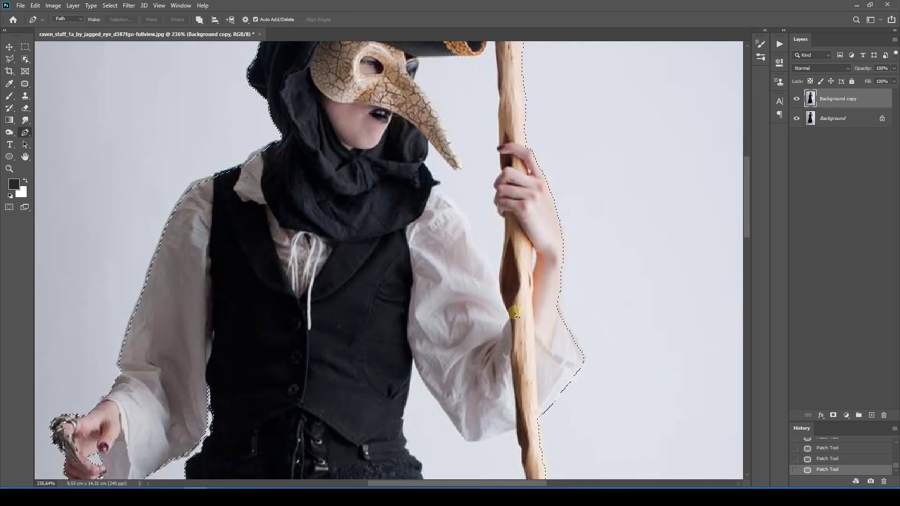
{"action": "scroll", "coordinate": [503, 302], "scroll_direction": "up", "scroll_amount": 6}
{"action": "left_click_drag", "start_coordinate": [497, 271], "coordinate": [498, 266]}
{"action": "left_click_drag", "start_coordinate": [508, 199], "coordinate": [500, 254]}
{"action": "left_click", "coordinate": [495, 244]}
{"action": "left_click", "coordinate": [485, 237]}
{"action": "left_click_drag", "start_coordinate": [486, 219], "coordinate": [482, 194]}
{"action": "left_click", "coordinate": [488, 163]}
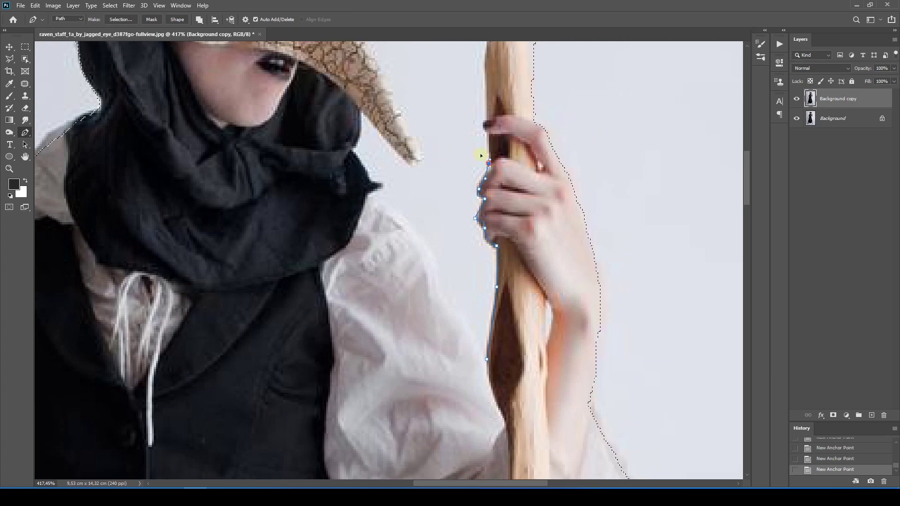
Continue the path up the staff to its top, across to the hat, and along the brim's underside to the mask.
{"action": "left_click_drag", "start_coordinate": [484, 93], "coordinate": [499, 228]}
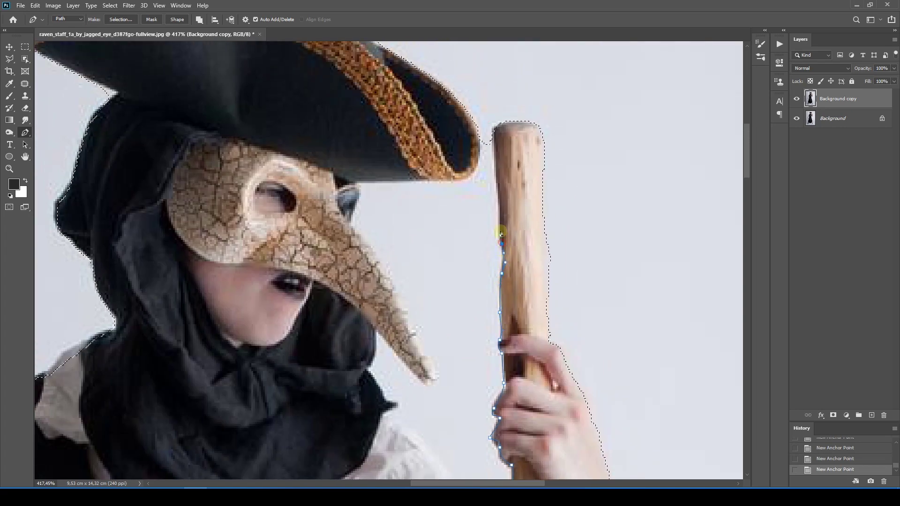
{"action": "left_click_drag", "start_coordinate": [493, 128], "coordinate": [479, 132]}
{"action": "left_click_drag", "start_coordinate": [476, 166], "coordinate": [357, 205]}
{"action": "left_click", "coordinate": [352, 228]}
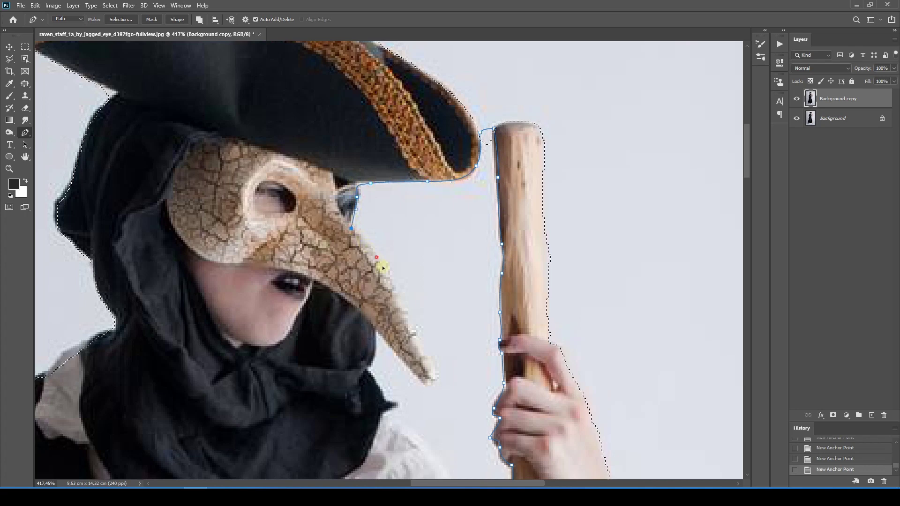
Trace the path along the mask's beak, around its tip, and back to the edge of the black hood.
{"action": "left_click_drag", "start_coordinate": [376, 257], "coordinate": [386, 271]}
{"action": "left_click_drag", "start_coordinate": [386, 272], "coordinate": [380, 227]}
{"action": "left_click_drag", "start_coordinate": [426, 332], "coordinate": [421, 340]}
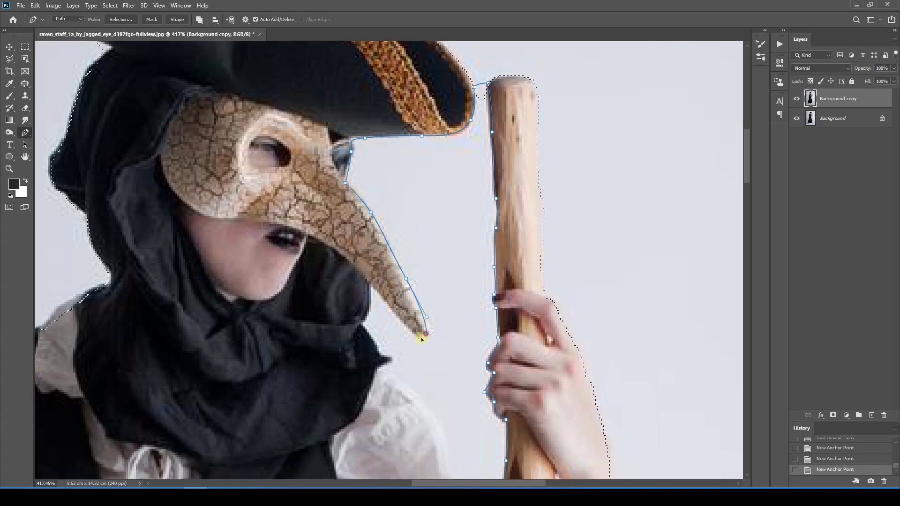
{"action": "left_click", "coordinate": [398, 313]}
{"action": "left_click_drag", "start_coordinate": [368, 283], "coordinate": [368, 335]}
Continue the path around the scarf's point and down the shoulder and sleeve, closing it at the staff.
{"action": "left_click_drag", "start_coordinate": [371, 289], "coordinate": [390, 235]}
{"action": "left_click_drag", "start_coordinate": [413, 266], "coordinate": [426, 300]}
{"action": "left_click_drag", "start_coordinate": [445, 322], "coordinate": [455, 333]}
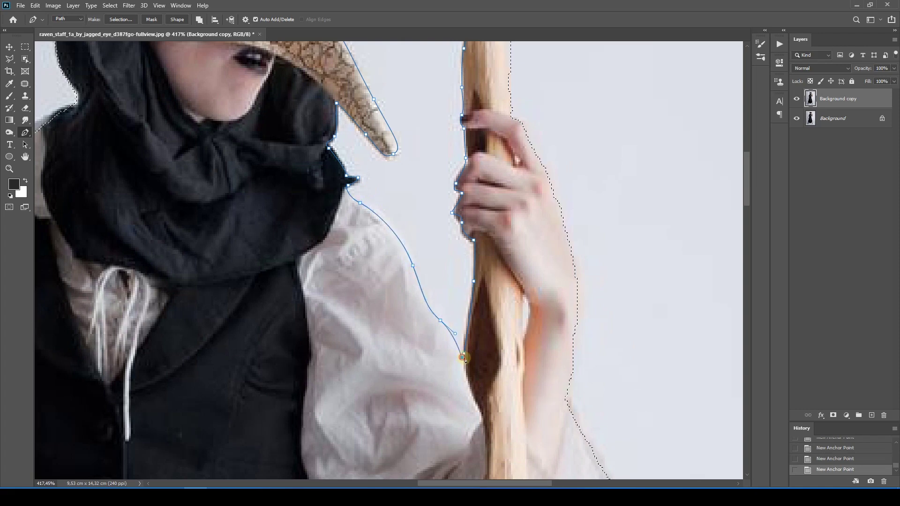
{"action": "left_click", "coordinate": [463, 356]}
Convert the closed path into a selection that subtracts the background between the mask, shoulder and staff.
{"action": "scroll", "coordinate": [595, 290], "scroll_direction": "down", "scroll_amount": 3}
{"action": "right_click", "coordinate": [480, 175]}
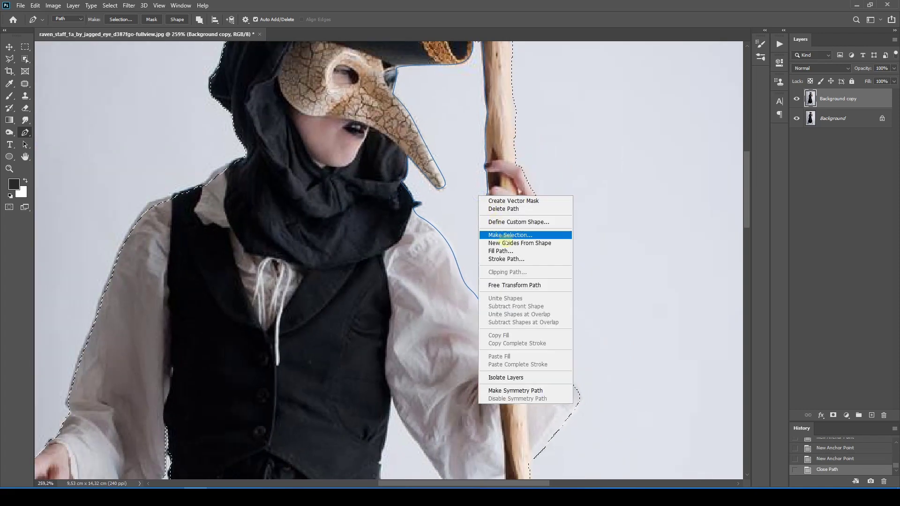
{"action": "left_click", "coordinate": [504, 233]}
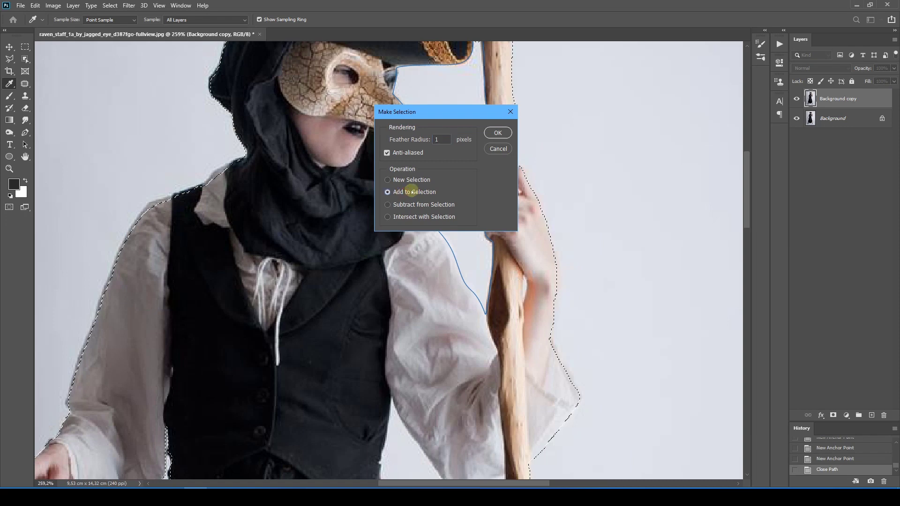
{"action": "key", "text": "Return"}
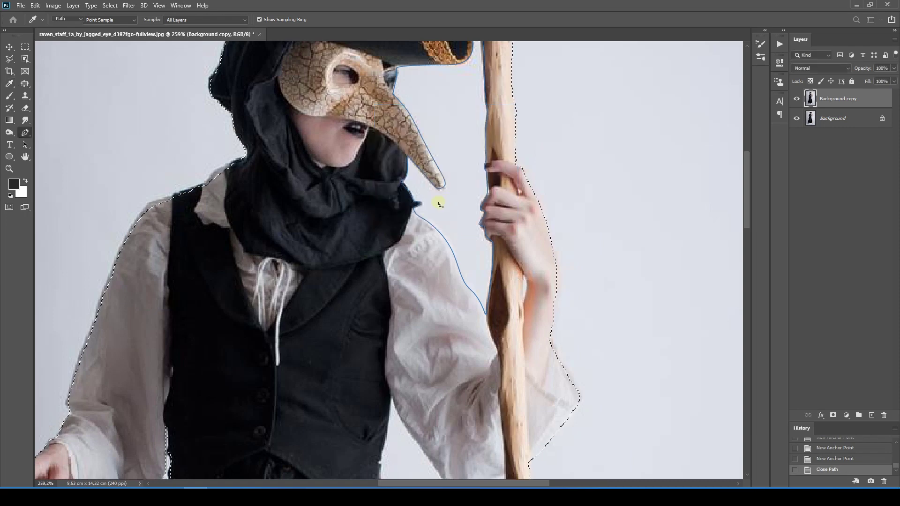
Start a new path where the skirt meets the lower staff and trace it up the staff's inner edge past the knot.
{"action": "scroll", "coordinate": [480, 192], "scroll_direction": "up", "scroll_amount": 1}
{"action": "left_click_drag", "start_coordinate": [480, 204], "coordinate": [509, 85]}
{"action": "scroll", "coordinate": [526, 284], "scroll_direction": "down", "scroll_amount": 3}
{"action": "left_click_drag", "start_coordinate": [529, 288], "coordinate": [539, 159]}
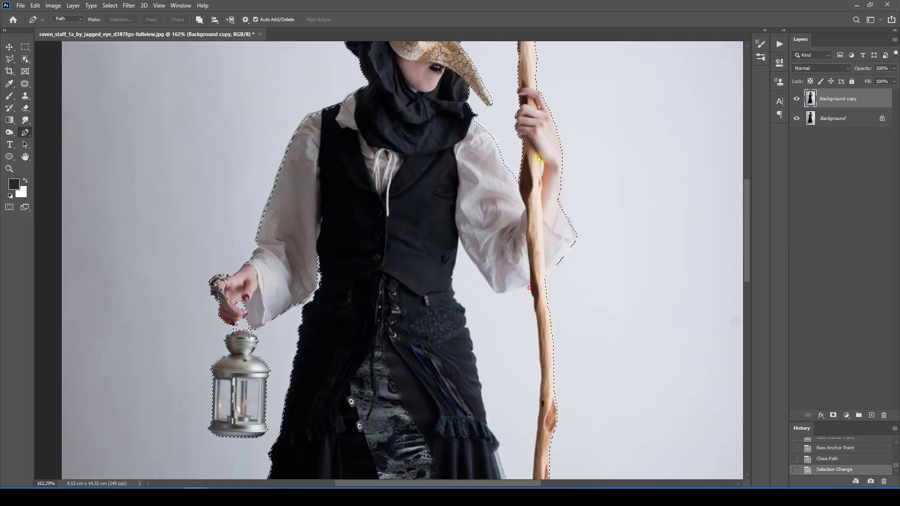
{"action": "scroll", "coordinate": [539, 159], "scroll_direction": "down", "scroll_amount": 3}
{"action": "scroll", "coordinate": [544, 410], "scroll_direction": "up", "scroll_amount": 4}
{"action": "left_click", "coordinate": [545, 463]}
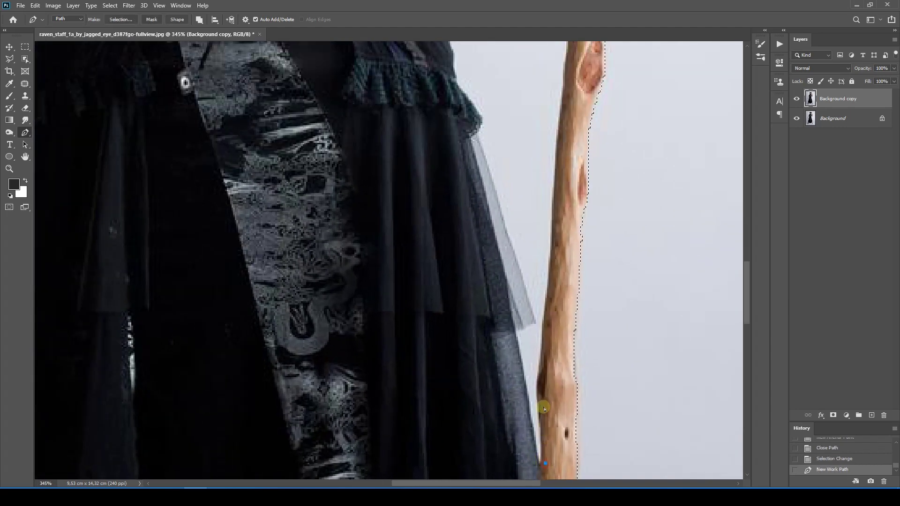
{"action": "left_click", "coordinate": [547, 309]}
{"action": "scroll", "coordinate": [544, 300], "scroll_direction": "up", "scroll_amount": 3}
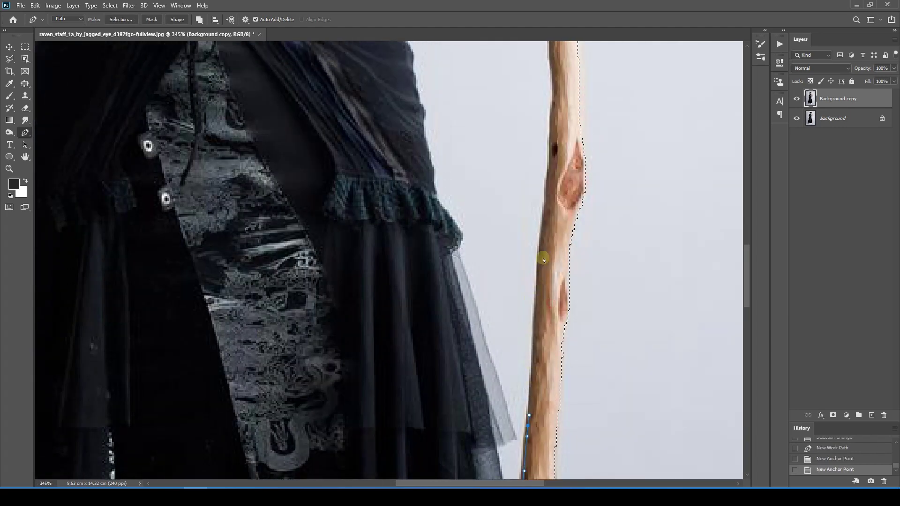
{"action": "left_click_drag", "start_coordinate": [549, 175], "coordinate": [527, 235]}
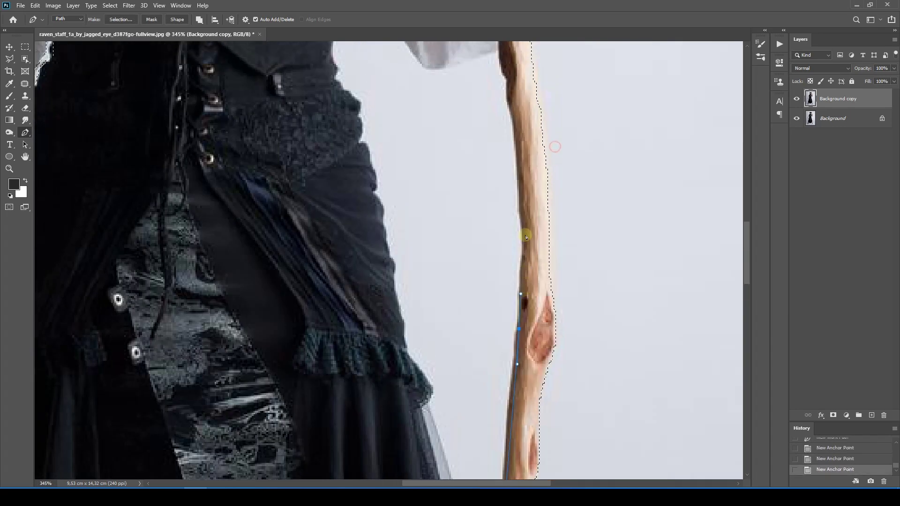
Continue the path up the staff's inner edge, along the sleeve's lower edge, and down the side of the vest.
{"action": "left_click_drag", "start_coordinate": [522, 194], "coordinate": [520, 182]}
{"action": "left_click_drag", "start_coordinate": [509, 90], "coordinate": [506, 71]}
{"action": "left_click_drag", "start_coordinate": [505, 75], "coordinate": [411, 190]}
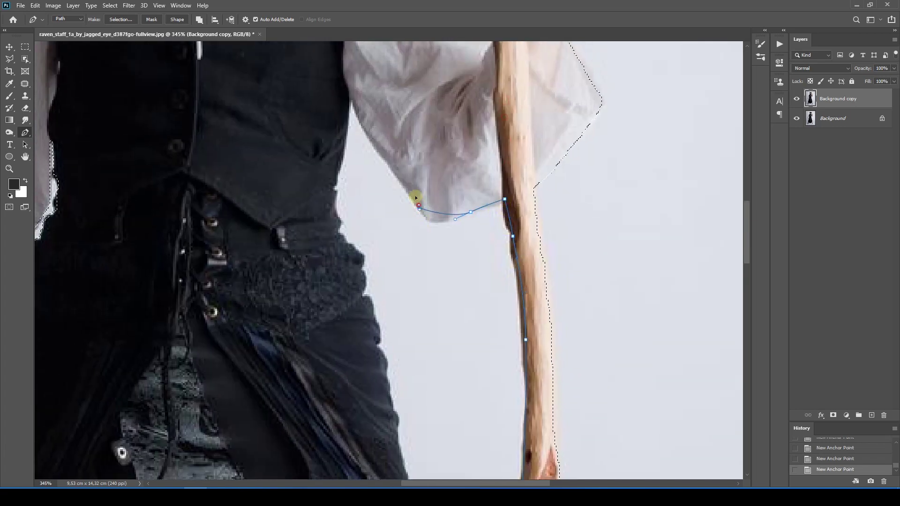
{"action": "left_click", "coordinate": [382, 151]}
{"action": "left_click_drag", "start_coordinate": [348, 107], "coordinate": [346, 120]}
{"action": "left_click_drag", "start_coordinate": [333, 185], "coordinate": [332, 193]}
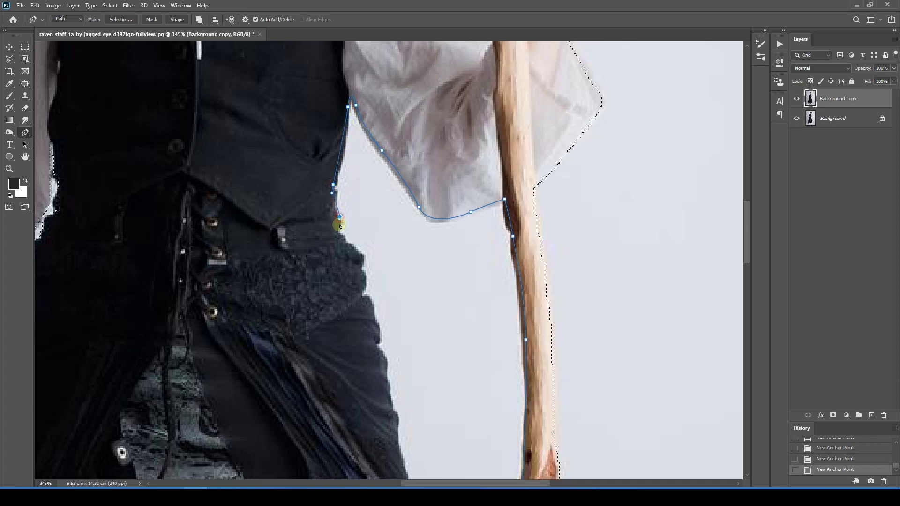
Continue the path down the hip and the skirt's outer edge, around the tip of the lace ruffle.
{"action": "left_click_drag", "start_coordinate": [341, 226], "coordinate": [400, 321]}
{"action": "scroll", "coordinate": [375, 293], "scroll_direction": "down", "scroll_amount": 3}
{"action": "left_click", "coordinate": [384, 303]}
{"action": "left_click", "coordinate": [392, 343]}
{"action": "scroll", "coordinate": [389, 300], "scroll_direction": "down", "scroll_amount": 6}
{"action": "left_click", "coordinate": [404, 340]}
{"action": "scroll", "coordinate": [412, 328], "scroll_direction": "down", "scroll_amount": 4}
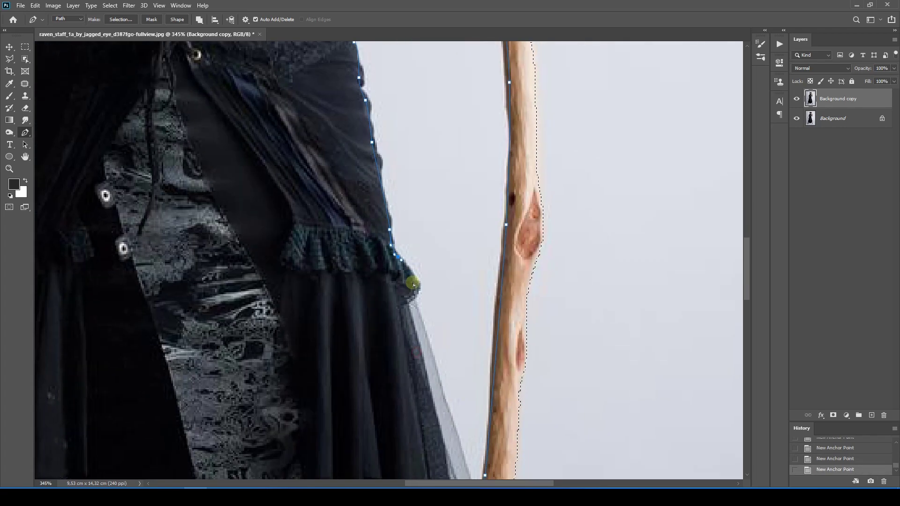
{"action": "scroll", "coordinate": [408, 250], "scroll_direction": "down", "scroll_amount": 5}
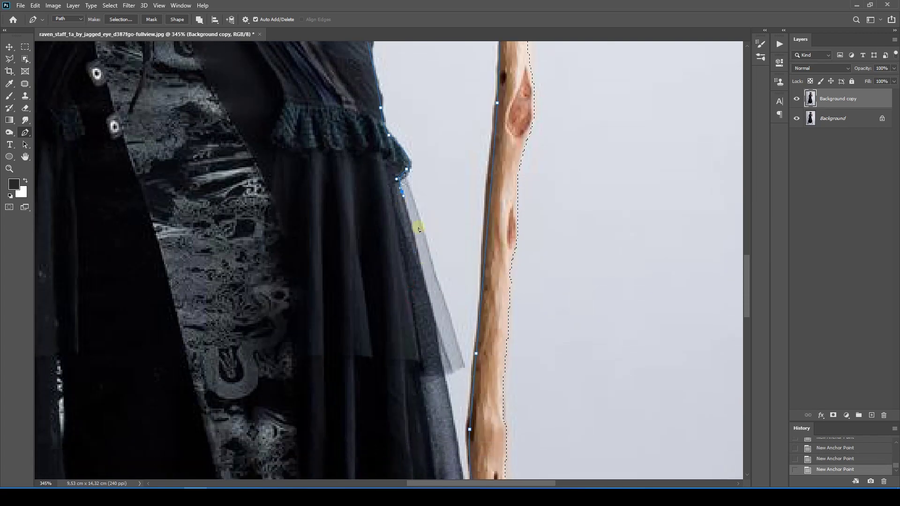
Trace the dark skirt edge inside the sheer tulle and close the path where the skirt meets the lower staff.
{"action": "left_click_drag", "start_coordinate": [425, 263], "coordinate": [436, 328]}
{"action": "key", "text": "ctrl+z"}
{"action": "left_click_drag", "start_coordinate": [436, 332], "coordinate": [428, 238]}
{"action": "left_click_drag", "start_coordinate": [429, 281], "coordinate": [435, 308]}
{"action": "left_click_drag", "start_coordinate": [437, 315], "coordinate": [433, 240]}
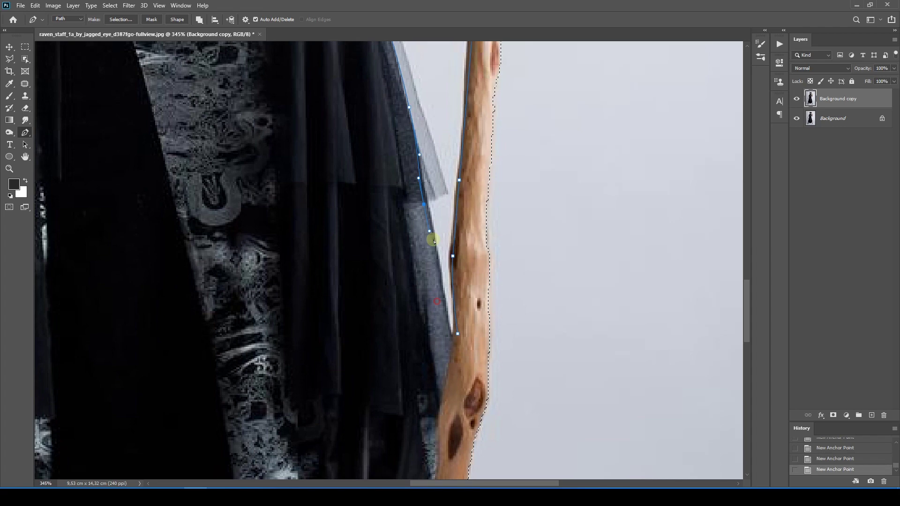
{"action": "left_click", "coordinate": [457, 334]}
{"action": "right_click", "coordinate": [492, 215]}
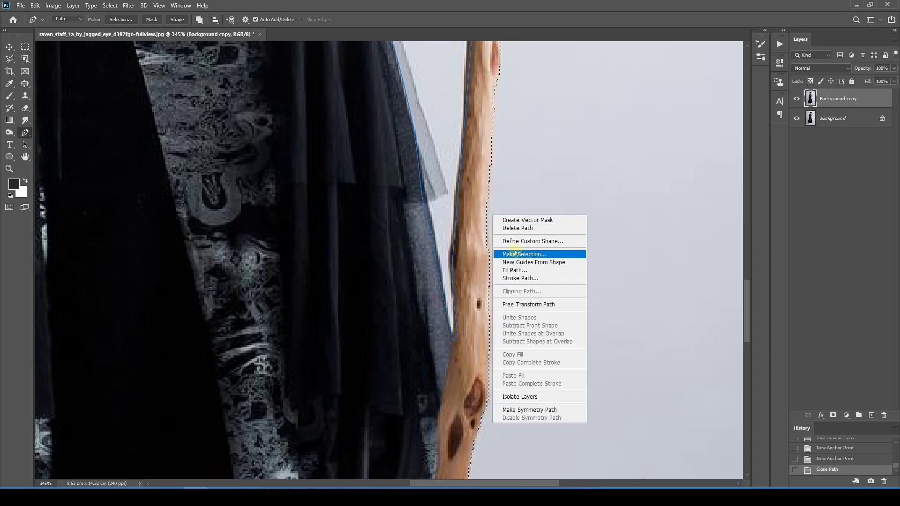
{"action": "left_click", "coordinate": [518, 255]}
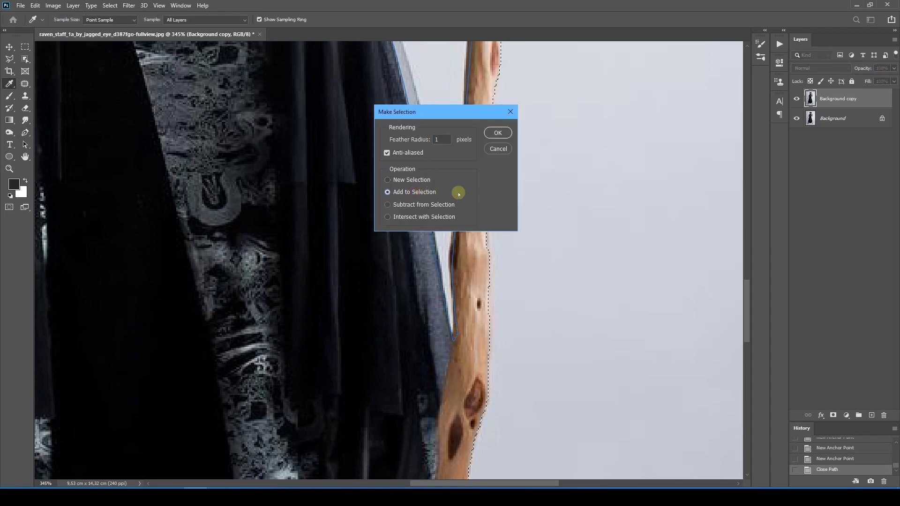
{"action": "key", "text": "Return"}
{"action": "key", "text": "ctrl+z"}
Convert the closed path into a selection that subtracts the background gap between the skirt, sleeve and staff.
{"action": "right_click", "coordinate": [442, 143]}
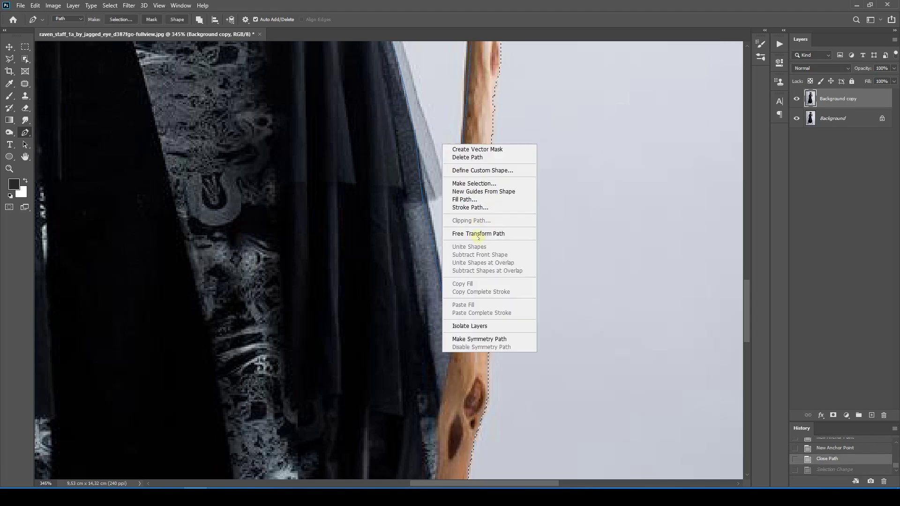
{"action": "left_click", "coordinate": [474, 183]}
{"action": "key", "text": "Return"}
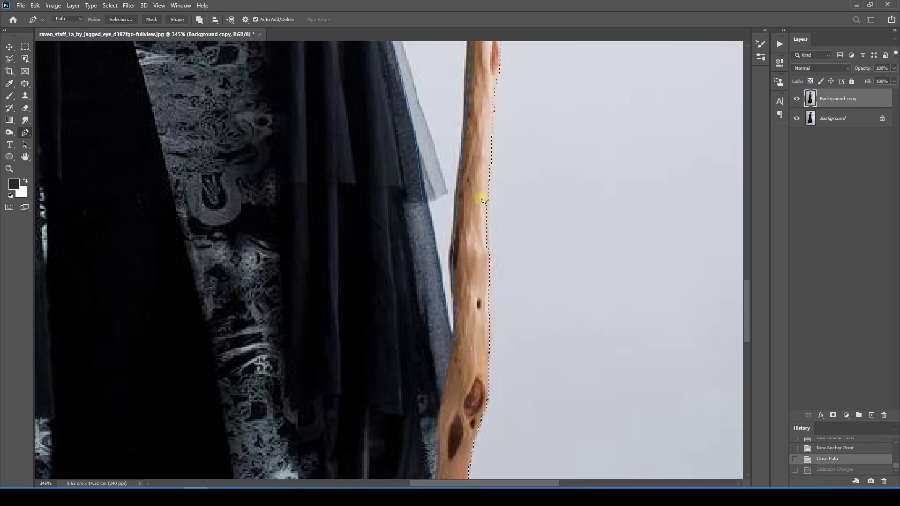
Trace a small closed path around the background gap between the staff and the wrist holding it.
{"action": "scroll", "coordinate": [432, 188], "scroll_direction": "down", "scroll_amount": 8}
{"action": "scroll", "coordinate": [425, 302], "scroll_direction": "up", "scroll_amount": 5}
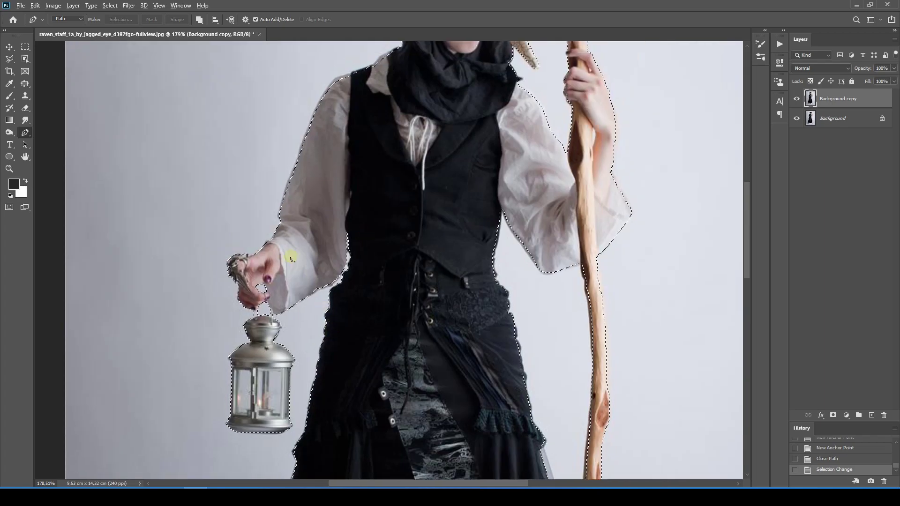
{"action": "scroll", "coordinate": [460, 233], "scroll_direction": "down", "scroll_amount": 3}
{"action": "scroll", "coordinate": [626, 155], "scroll_direction": "up", "scroll_amount": 5}
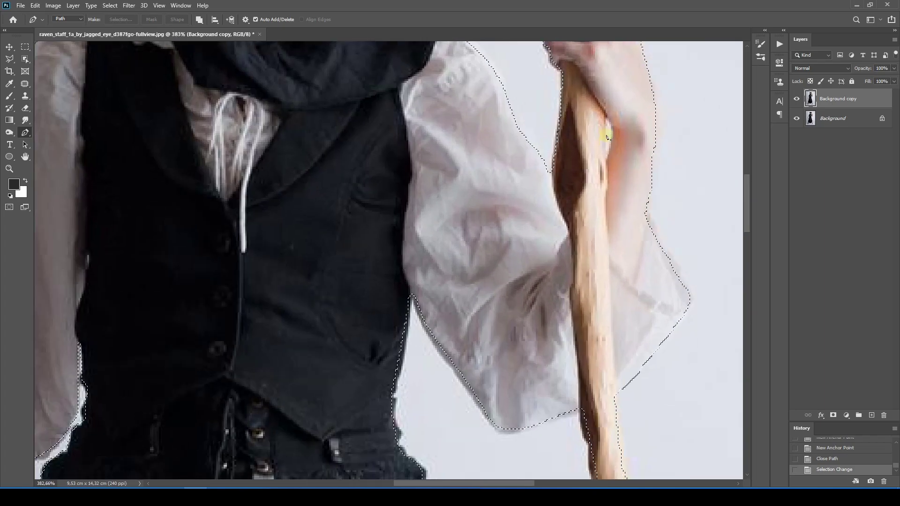
{"action": "left_click", "coordinate": [606, 121]}
{"action": "left_click", "coordinate": [607, 160]}
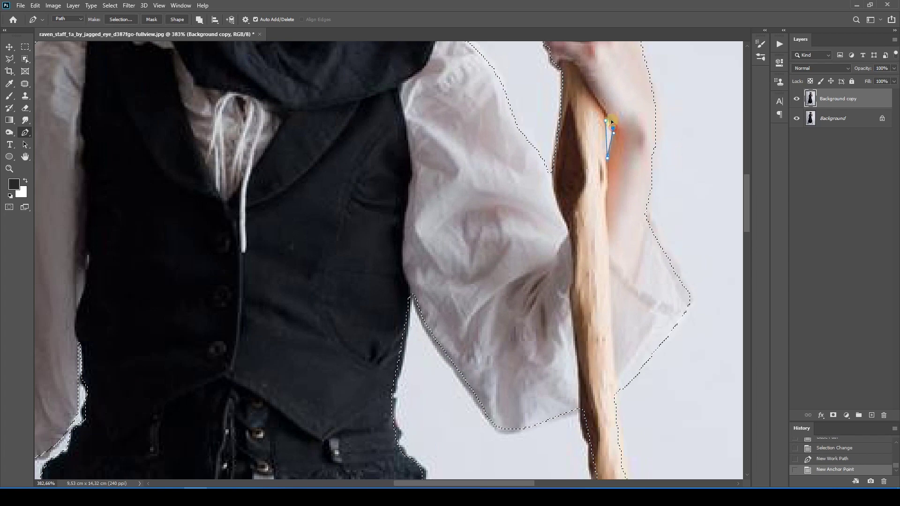
{"action": "left_click", "coordinate": [612, 123]}
{"action": "left_click", "coordinate": [606, 121]}
Convert the small path into a selection that subtracts the gap beside the wrist, with a 1-pixel feather.
{"action": "right_click", "coordinate": [644, 116]}
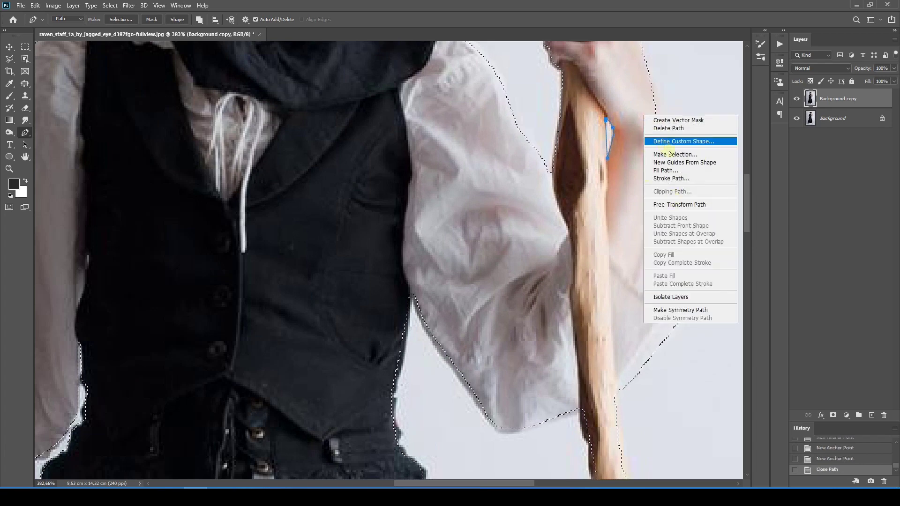
{"action": "left_click", "coordinate": [674, 154]}
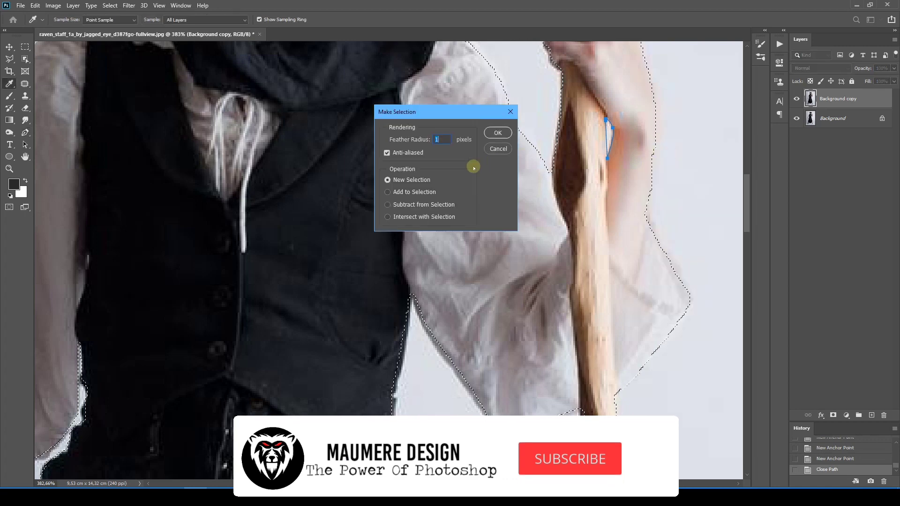
{"action": "left_click", "coordinate": [495, 133]}
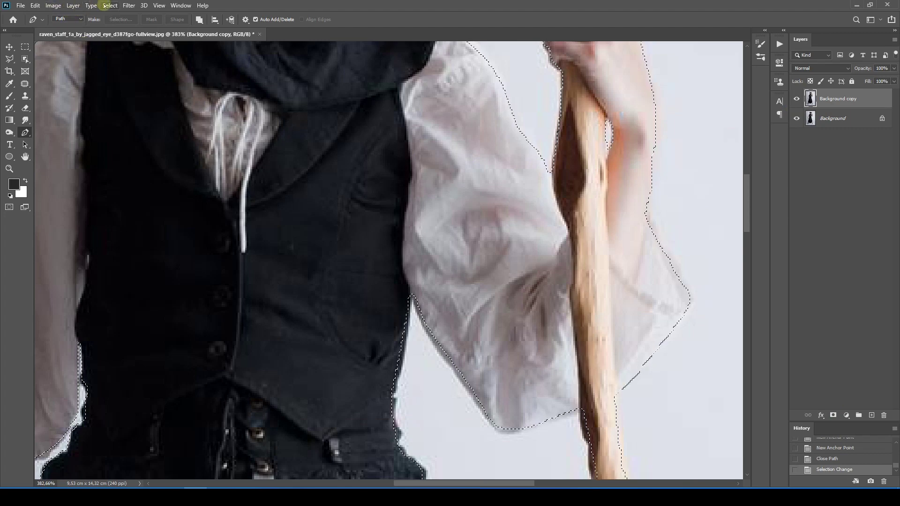
Feather the figure's whole selection by 1 pixel.
{"action": "left_click", "coordinate": [106, 6]}
{"action": "mouse_move", "coordinate": [181, 142]}
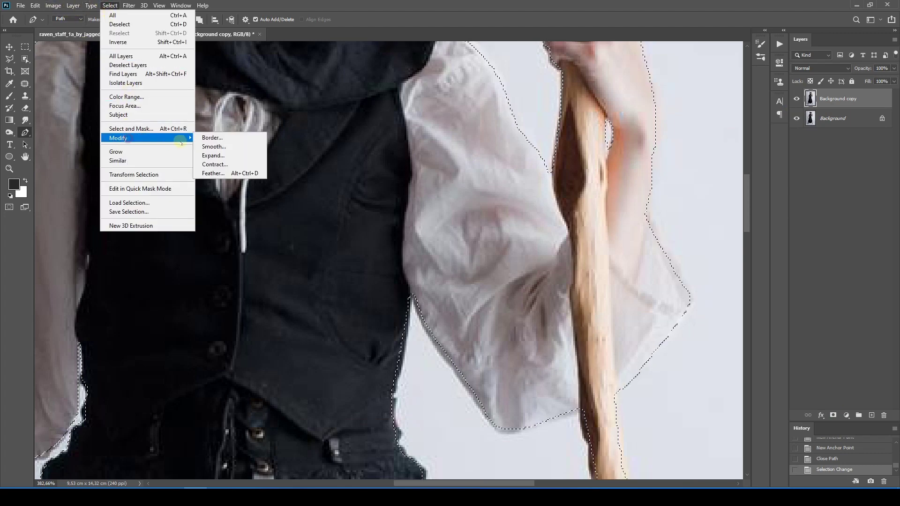
{"action": "left_click", "coordinate": [213, 173]}
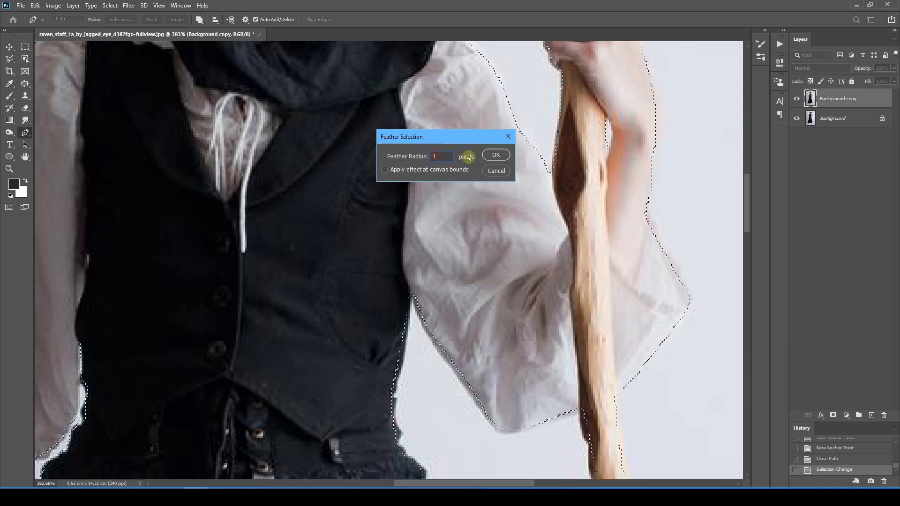
{"action": "left_click", "coordinate": [495, 155]}
Add a layer mask from the selection to the Background copy layer and hide the original Background layer.
{"action": "left_click", "coordinate": [833, 415]}
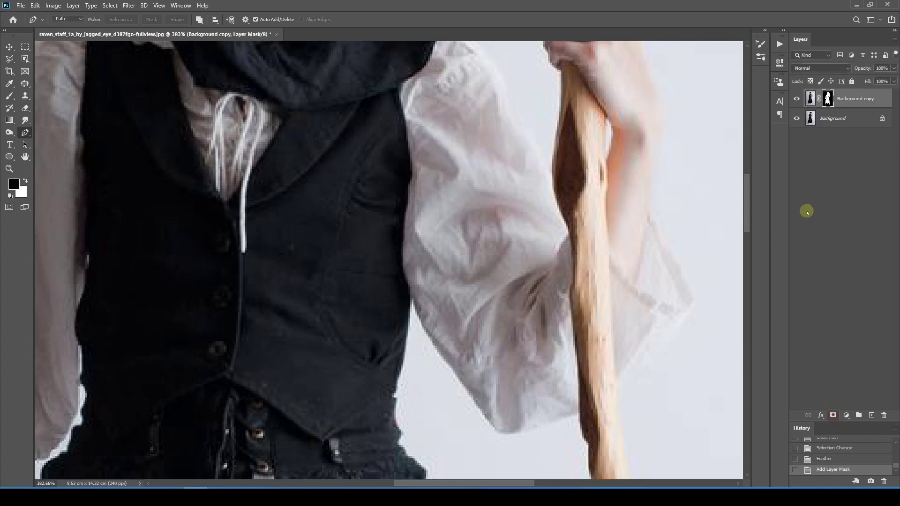
{"action": "left_click", "coordinate": [795, 118]}
{"action": "key", "text": "ctrl+0"}
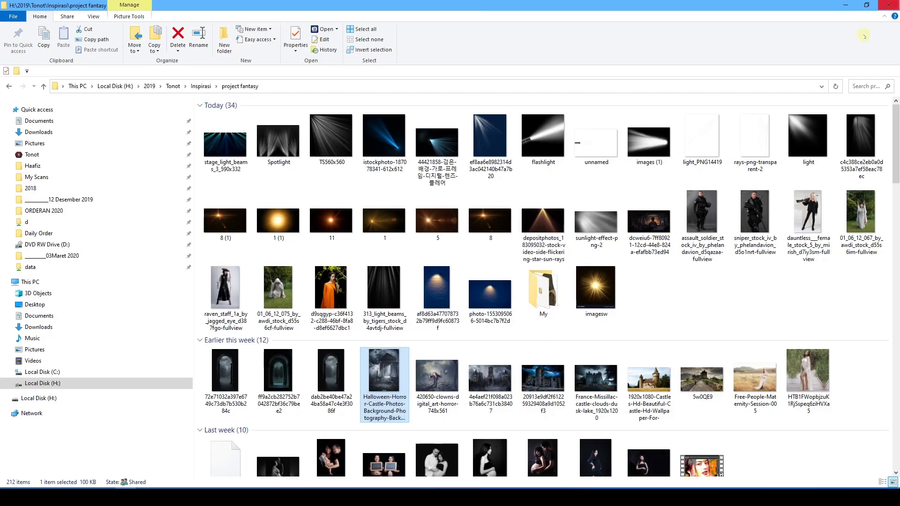
Open the Halloween-Horror-Castle backdrop from the project fantasy folder and merge its Layer 1 down into the Background.
{"action": "left_click_drag", "start_coordinate": [385, 381], "coordinate": [410, 361]}
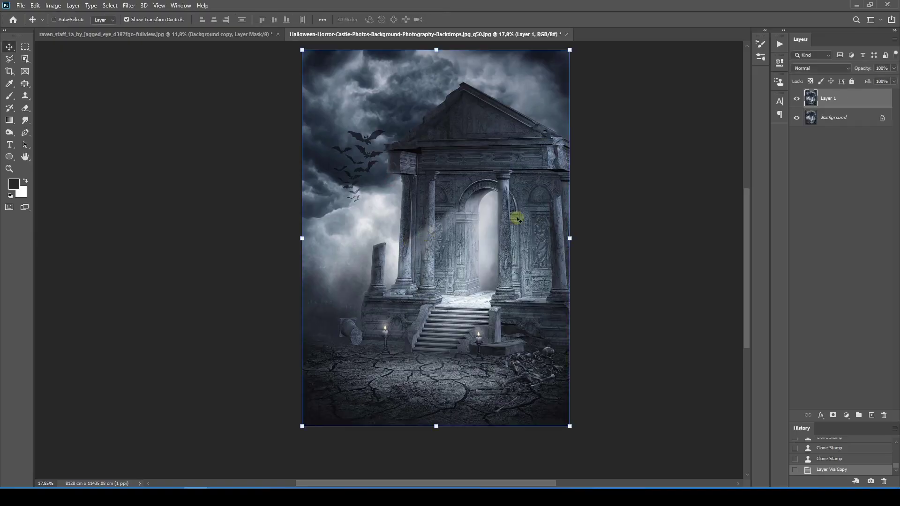
{"action": "scroll", "coordinate": [397, 148], "scroll_direction": "up", "scroll_amount": 2}
{"action": "key", "text": "ctrl+e"}
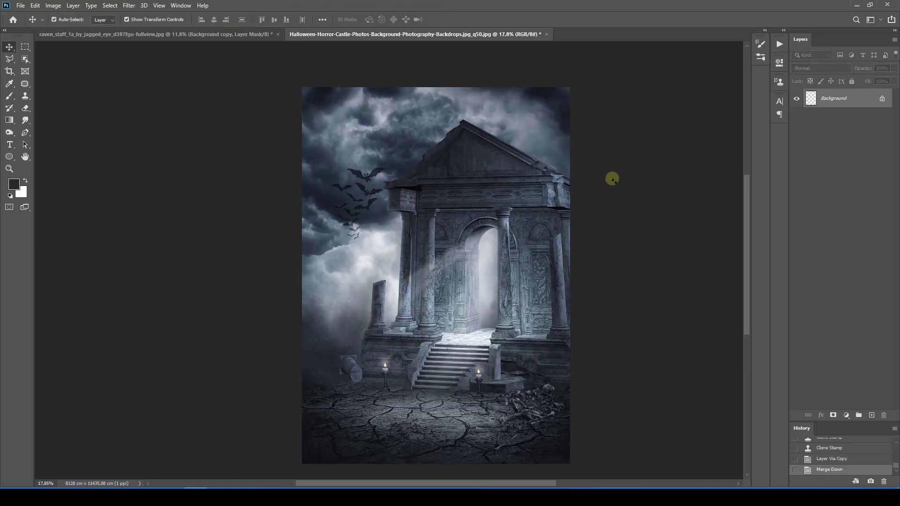
{"action": "scroll", "coordinate": [312, 105], "scroll_direction": "up", "scroll_amount": 2}
Float the raven staff document in its own window and copy both its layers, with Background visible, into the castle document.
{"action": "left_click_drag", "start_coordinate": [201, 35], "coordinate": [195, 80]}
{"action": "left_click", "coordinate": [857, 118], "text": "shift"}
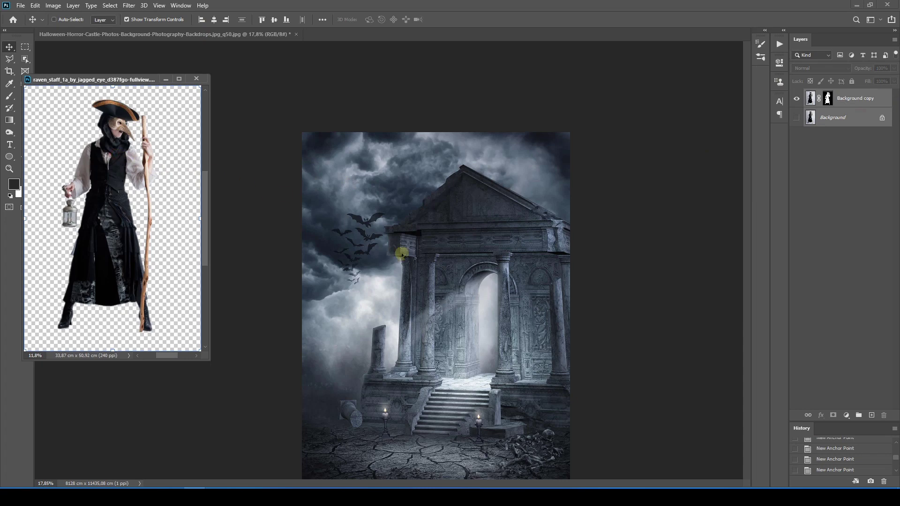
{"action": "left_click", "coordinate": [287, 167]}
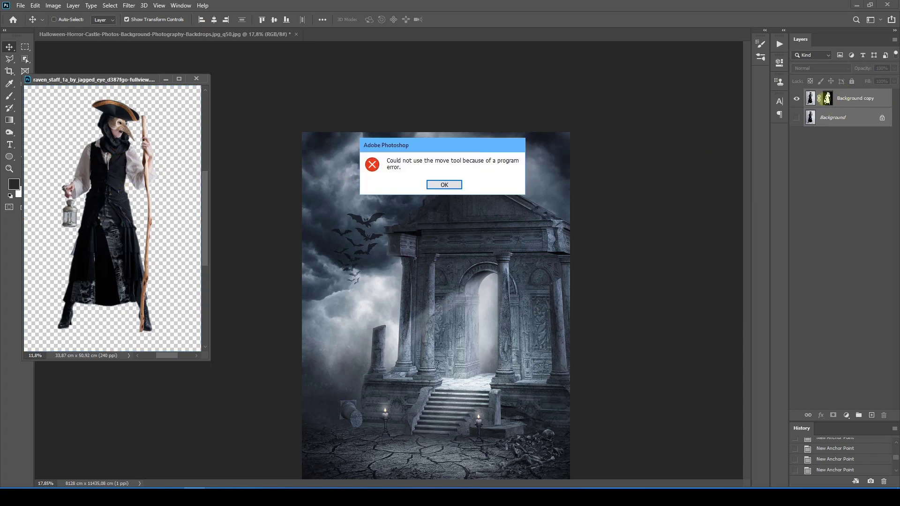
{"action": "left_click", "coordinate": [436, 184]}
{"action": "left_click", "coordinate": [797, 118]}
{"action": "left_click_drag", "start_coordinate": [843, 107], "coordinate": [396, 223]}
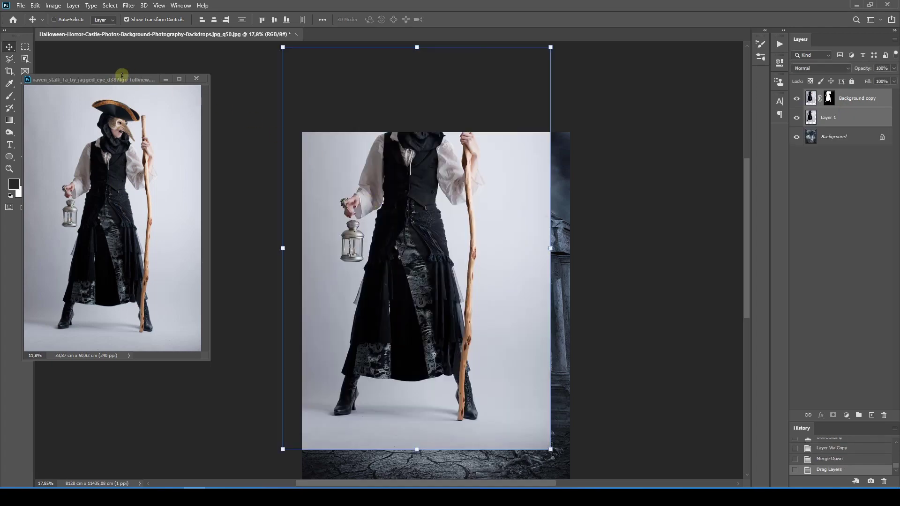
{"action": "left_click", "coordinate": [195, 79]}
{"action": "left_click", "coordinate": [406, 184]}
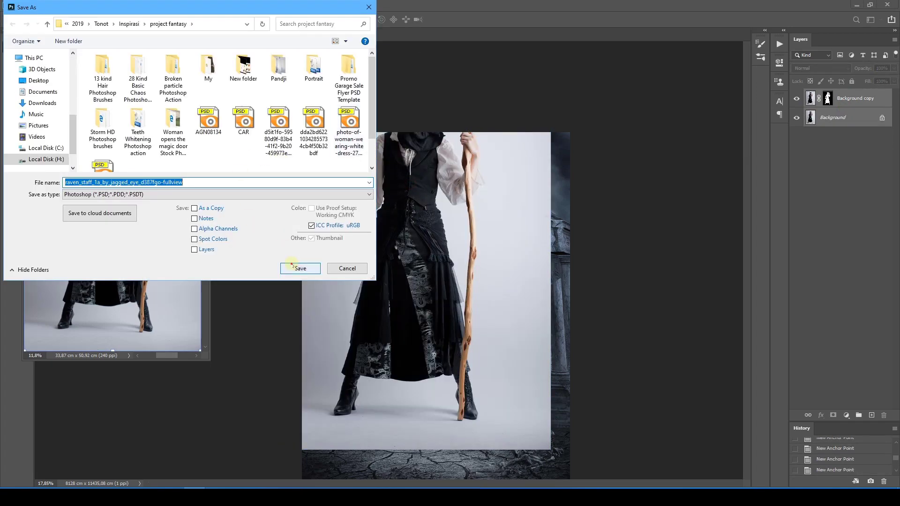
{"action": "left_click", "coordinate": [291, 265]}
{"action": "left_click", "coordinate": [560, 141]}
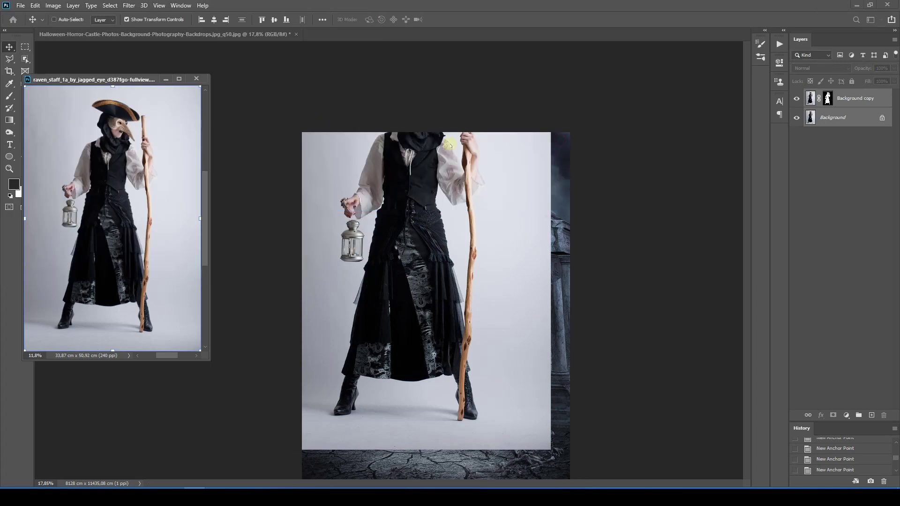
Minimize the raven staff document, and scale both placed figure layers down so she stands on the cracked ground before the temple stairs.
{"action": "left_click", "coordinate": [166, 81]}
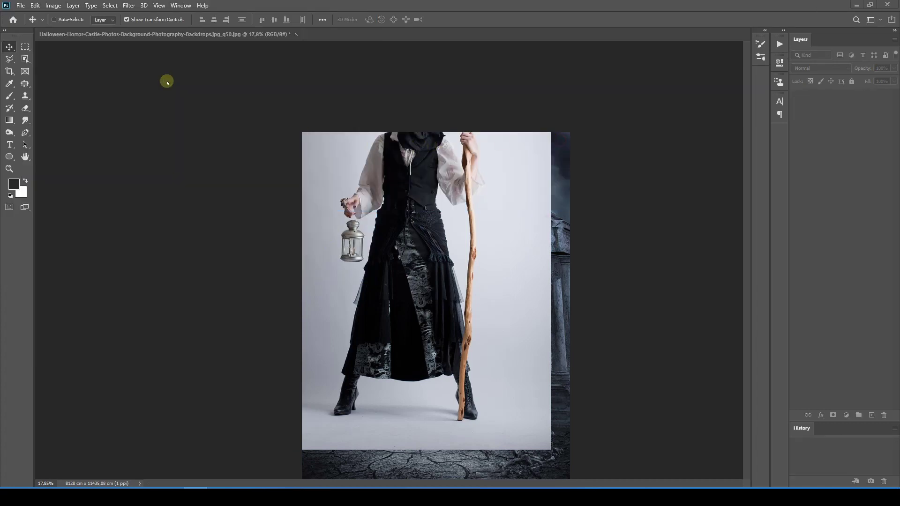
{"action": "left_click_drag", "start_coordinate": [442, 91], "coordinate": [471, 124]}
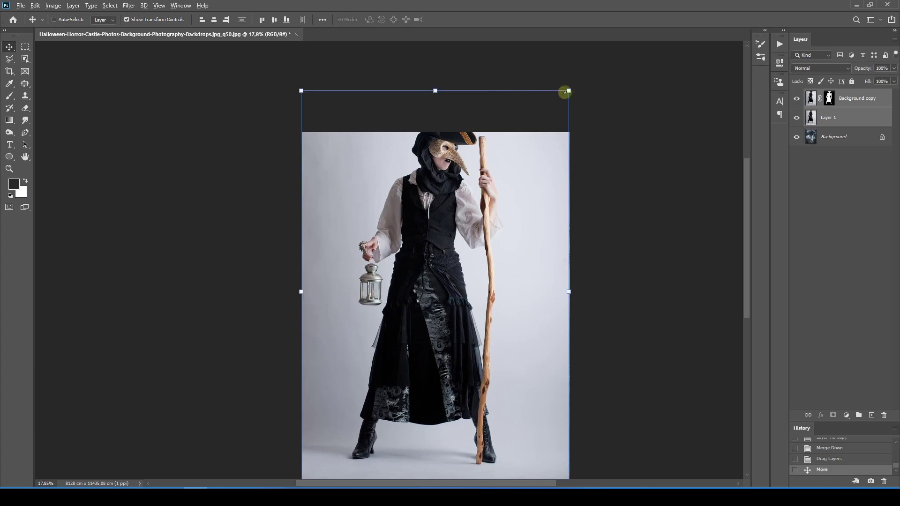
{"action": "left_click_drag", "start_coordinate": [564, 90], "coordinate": [513, 174]}
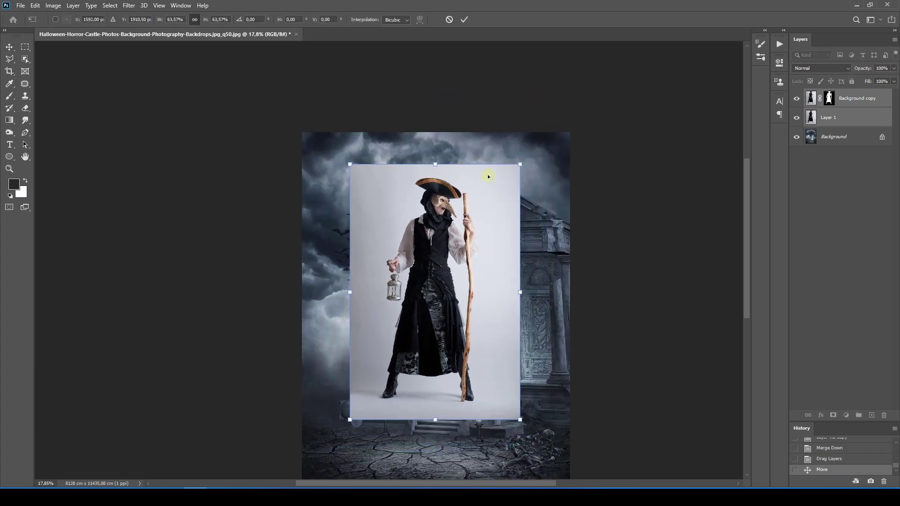
{"action": "left_click_drag", "start_coordinate": [466, 197], "coordinate": [446, 256]}
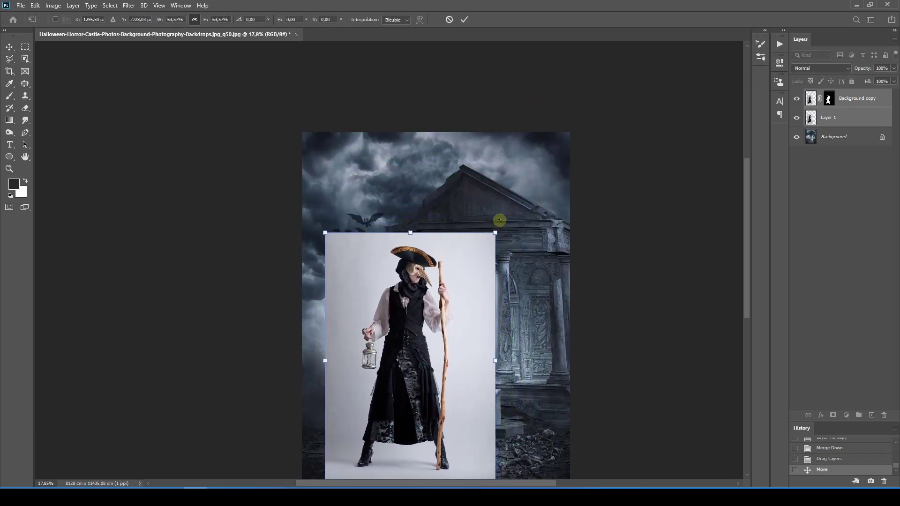
{"action": "left_click_drag", "start_coordinate": [495, 231], "coordinate": [455, 200]}
{"action": "key", "text": "Return"}
{"action": "scroll", "coordinate": [471, 180], "scroll_direction": "up", "scroll_amount": 2}
{"action": "left_click_drag", "start_coordinate": [515, 135], "coordinate": [512, 140]}
{"action": "double_click", "coordinate": [457, 196]}
Set the blend mode of Layer 1, the unmasked figure photo, to Multiply.
{"action": "left_click", "coordinate": [839, 117]}
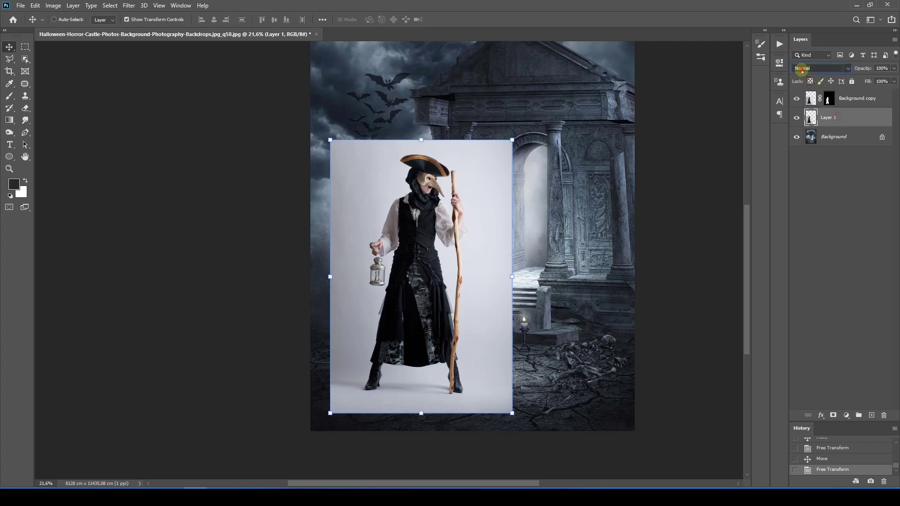
{"action": "left_click", "coordinate": [820, 68]}
{"action": "left_click", "coordinate": [808, 101]}
Compare the ground around the boots with Layer 1 hidden and shown, and add a white layer mask to Layer 1.
{"action": "scroll", "coordinate": [437, 225], "scroll_direction": "up", "scroll_amount": 2}
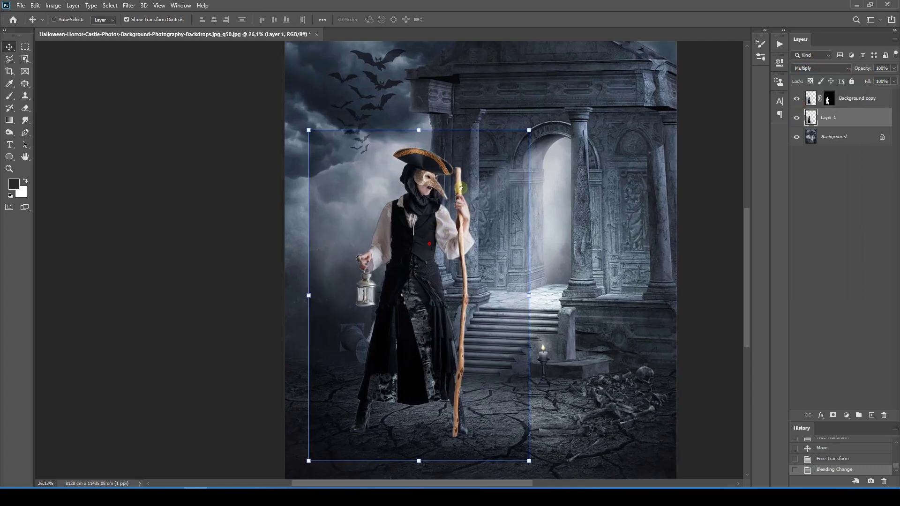
{"action": "left_click_drag", "start_coordinate": [418, 262], "coordinate": [468, 187]}
{"action": "scroll", "coordinate": [431, 246], "scroll_direction": "up", "scroll_amount": 4}
{"action": "left_click", "coordinate": [796, 118]}
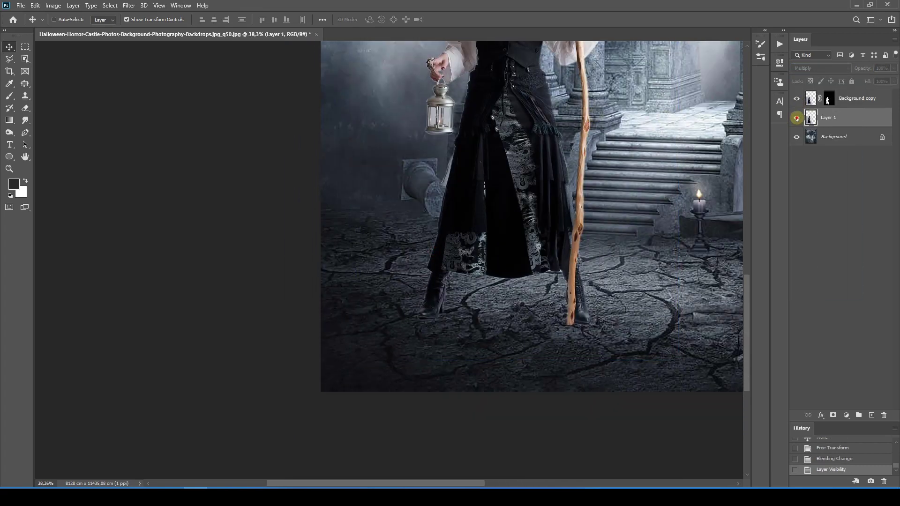
{"action": "left_click", "coordinate": [796, 119]}
{"action": "scroll", "coordinate": [535, 176], "scroll_direction": "up", "scroll_amount": 3}
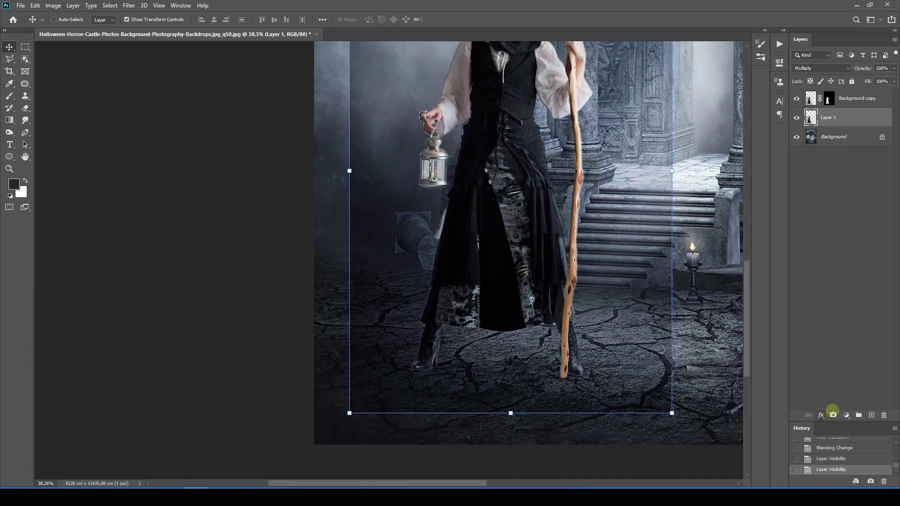
{"action": "left_click", "coordinate": [833, 414]}
{"action": "scroll", "coordinate": [587, 291], "scroll_direction": "up", "scroll_amount": 1}
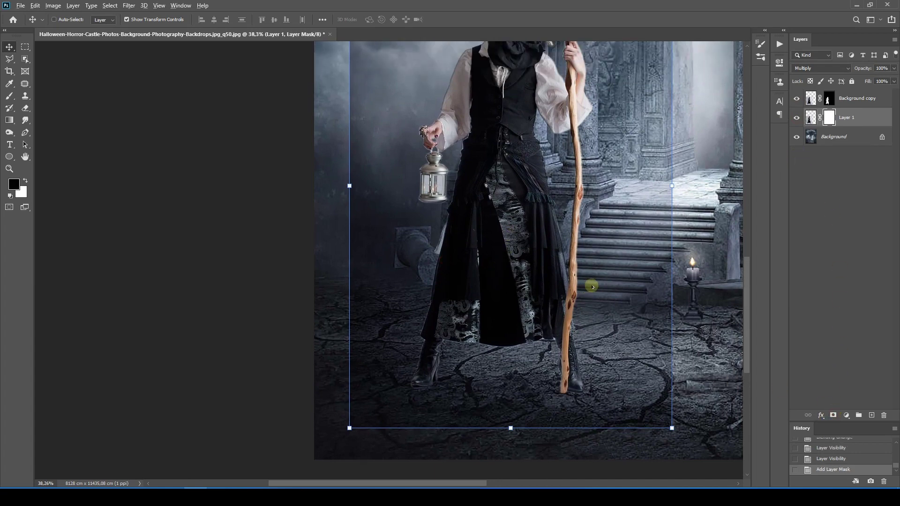
Fill Layer 1's mask with black and set up a larger Soft Round brush with white as the painting colour.
{"action": "key", "text": "alt+BackSpace"}
{"action": "scroll", "coordinate": [544, 288], "scroll_direction": "up", "scroll_amount": 1}
{"action": "left_click_drag", "start_coordinate": [499, 339], "coordinate": [561, 294]}
{"action": "key", "text": "b"}
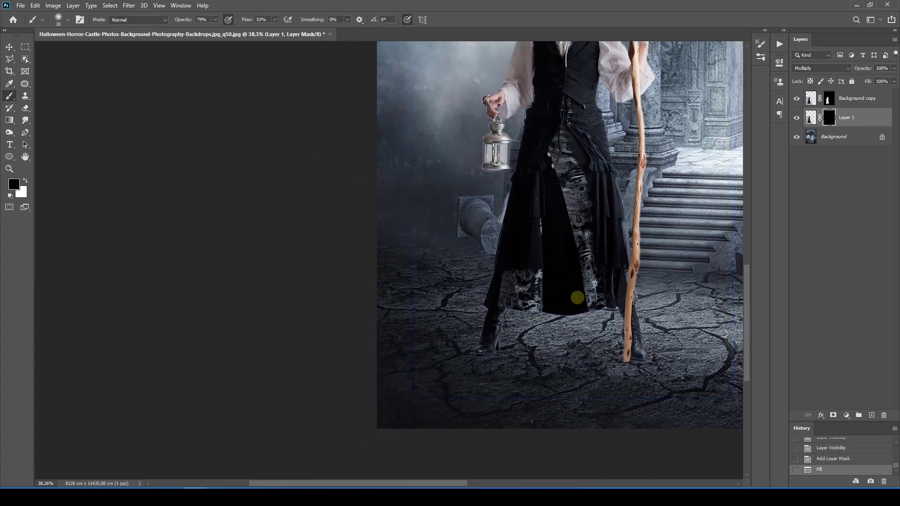
{"action": "key", "text": "x"}
{"action": "scroll", "coordinate": [577, 297], "scroll_direction": "up", "scroll_amount": 3}
{"action": "right_click", "coordinate": [584, 316]}
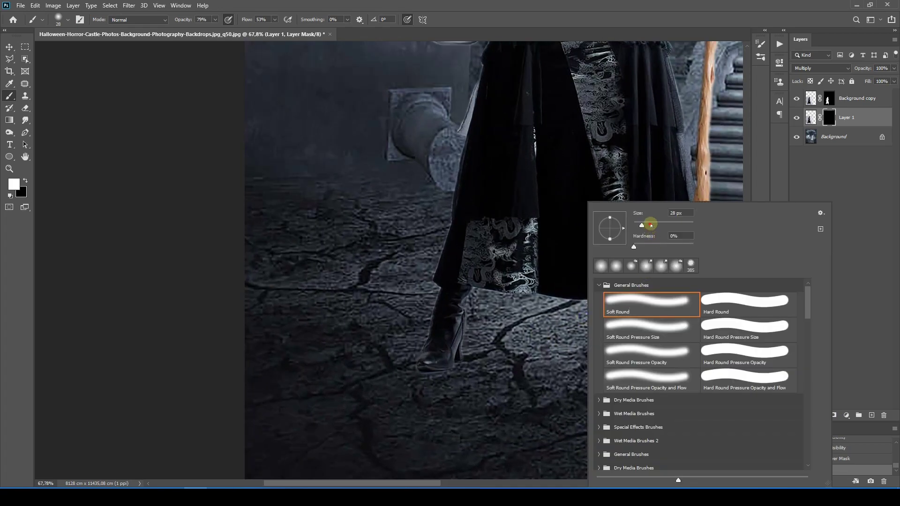
{"action": "left_click_drag", "start_coordinate": [651, 225], "coordinate": [664, 225]}
{"action": "left_click", "coordinate": [538, 317]}
Paint white on Layer 1's mask around the boots and below the skirt hem to reveal the photo's ground shadows.
{"action": "mouse_move", "coordinate": [494, 335]}
{"action": "left_mouse_down"}
{"action": "mouse_move", "coordinate": [460, 343]}
{"action": "mouse_move", "coordinate": [480, 304]}
{"action": "mouse_move", "coordinate": [506, 296]}
{"action": "left_mouse_up"}
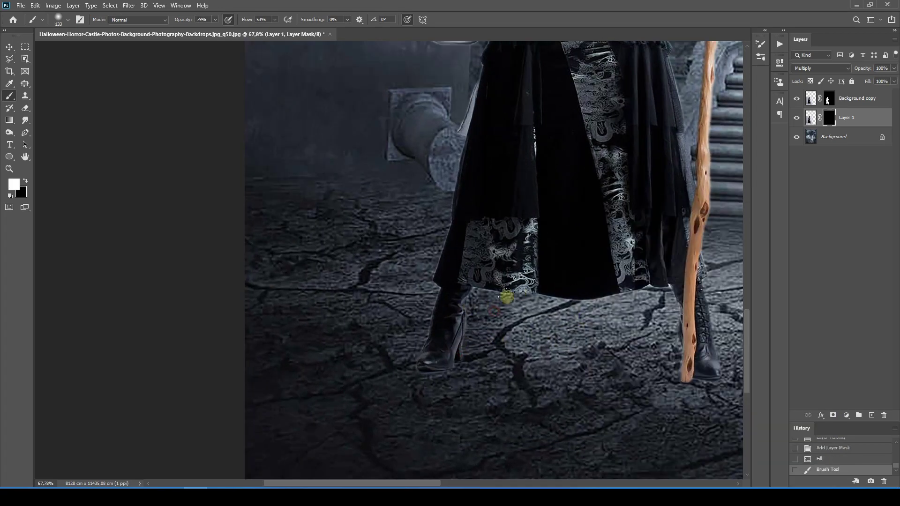
{"action": "mouse_move", "coordinate": [630, 306]}
{"action": "left_mouse_down"}
{"action": "mouse_move", "coordinate": [518, 309]}
{"action": "mouse_move", "coordinate": [593, 337]}
{"action": "left_mouse_up"}
{"action": "left_click_drag", "start_coordinate": [522, 349], "coordinate": [657, 333]}
{"action": "mouse_move", "coordinate": [624, 281]}
{"action": "left_mouse_down"}
{"action": "mouse_move", "coordinate": [630, 299]}
{"action": "mouse_move", "coordinate": [646, 317]}
{"action": "left_mouse_up"}
{"action": "scroll", "coordinate": [697, 371], "scroll_direction": "up", "scroll_amount": 1}
{"action": "left_click_drag", "start_coordinate": [598, 244], "coordinate": [479, 67]}
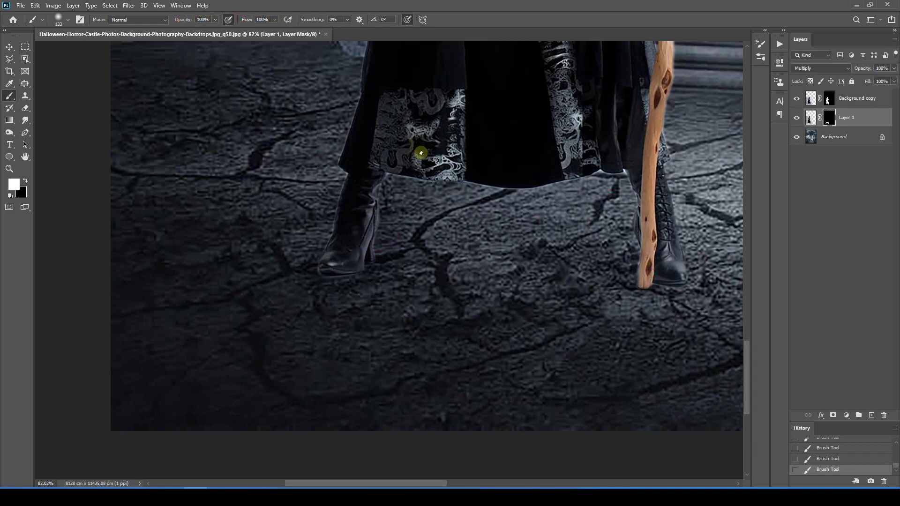
{"action": "left_click_drag", "start_coordinate": [421, 153], "coordinate": [367, 225]}
{"action": "scroll", "coordinate": [528, 220], "scroll_direction": "down", "scroll_amount": 5}
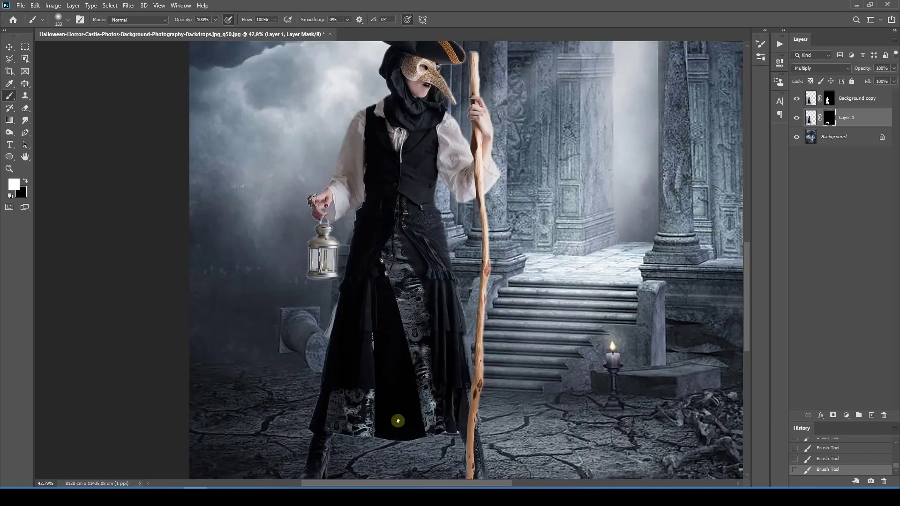
{"action": "left_click_drag", "start_coordinate": [398, 421], "coordinate": [442, 310]}
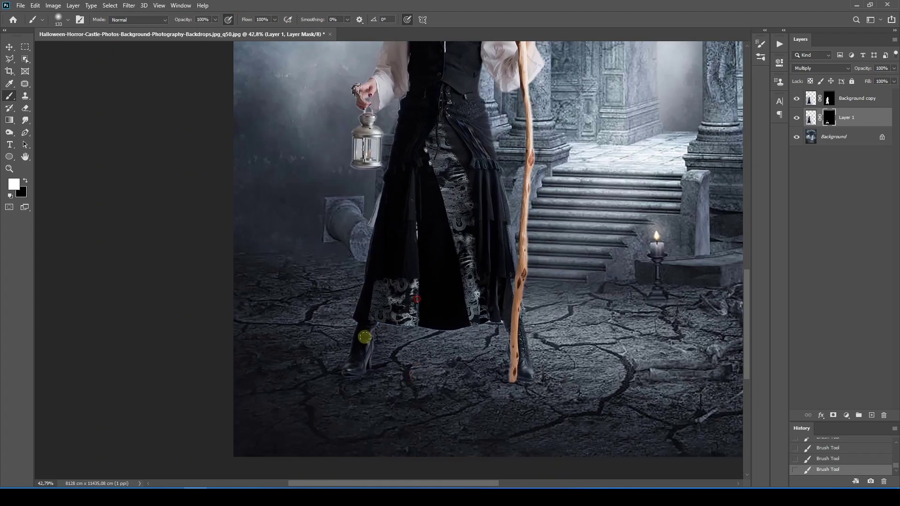
{"action": "left_click_drag", "start_coordinate": [309, 316], "coordinate": [290, 331]}
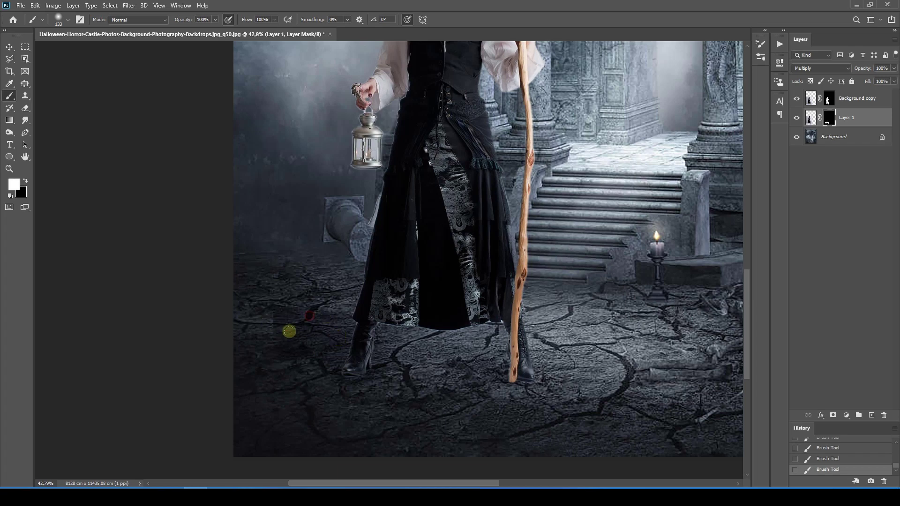
With a 338 px soft brush, refine Layer 1's mask around the feet, painting black over the photo's edge beside them.
{"action": "right_click", "coordinate": [347, 308]}
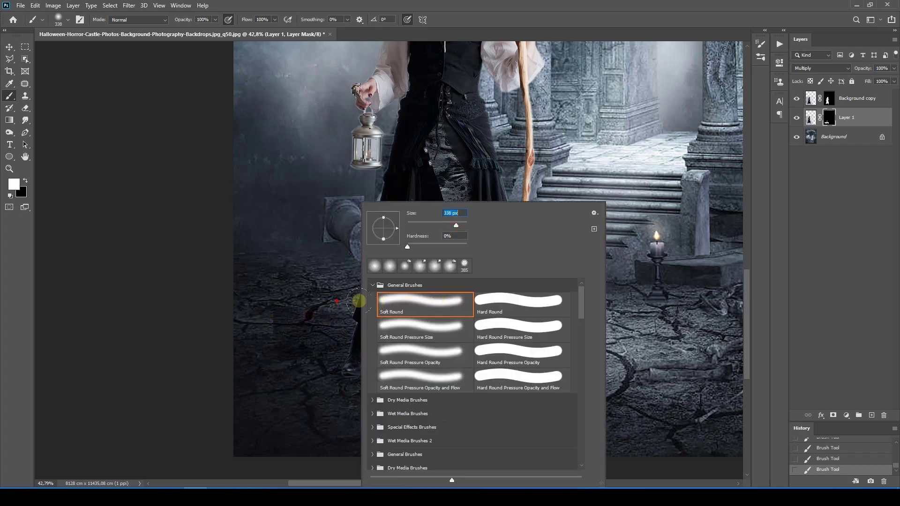
{"action": "left_click", "coordinate": [342, 302]}
{"action": "left_click", "coordinate": [431, 318]}
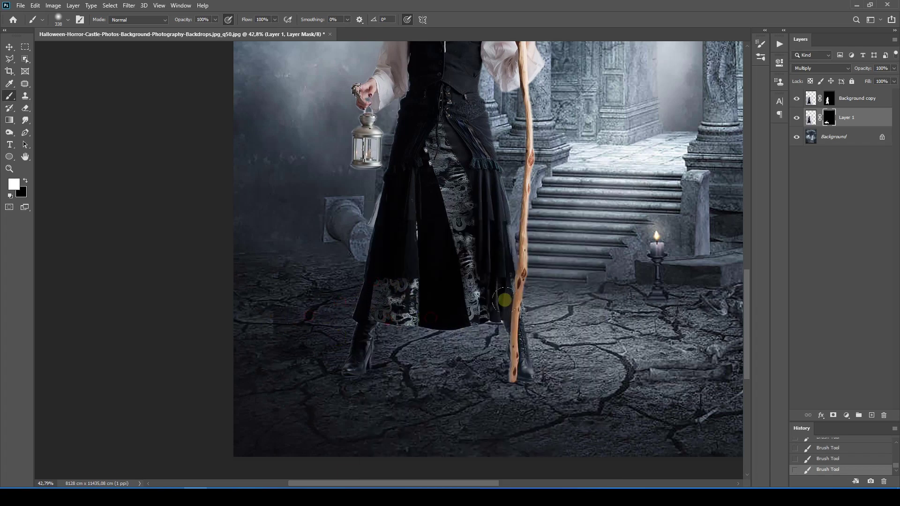
{"action": "key", "text": "x"}
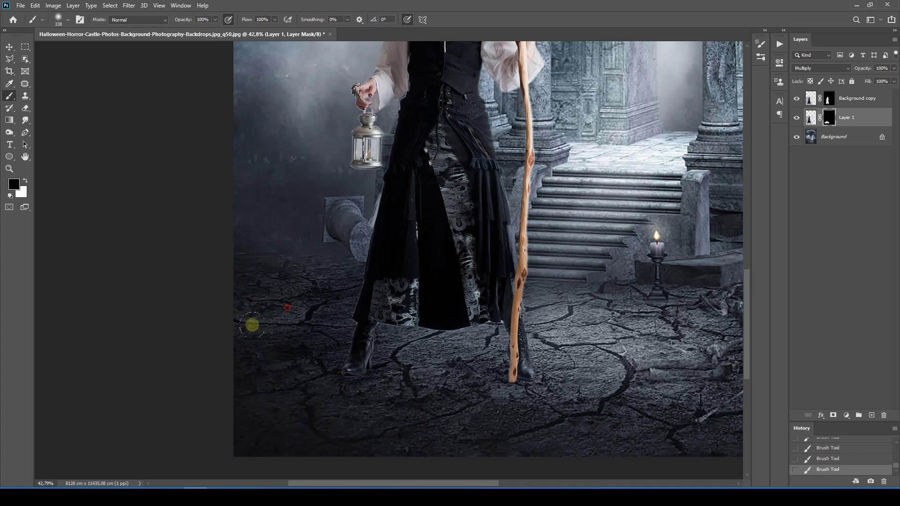
{"action": "scroll", "coordinate": [450, 295], "scroll_direction": "down", "scroll_amount": 2}
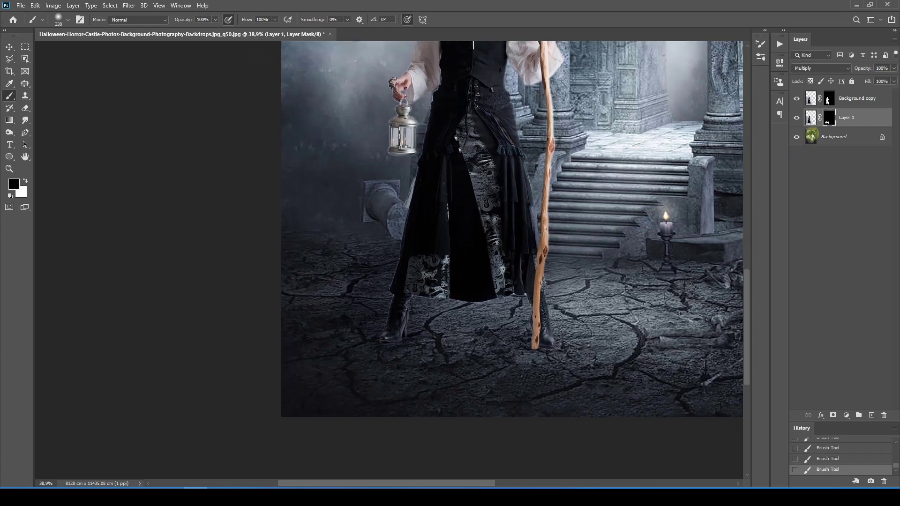
Add a Hue/Saturation adjustment layer above Layer 1 with Lightness set to -60.
{"action": "left_click", "coordinate": [810, 117]}
{"action": "left_click", "coordinate": [845, 415]}
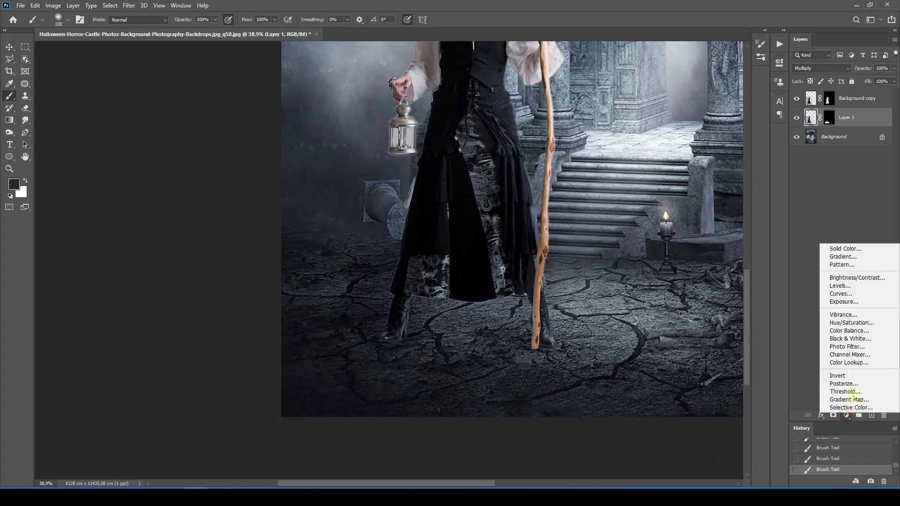
{"action": "left_click", "coordinate": [839, 327]}
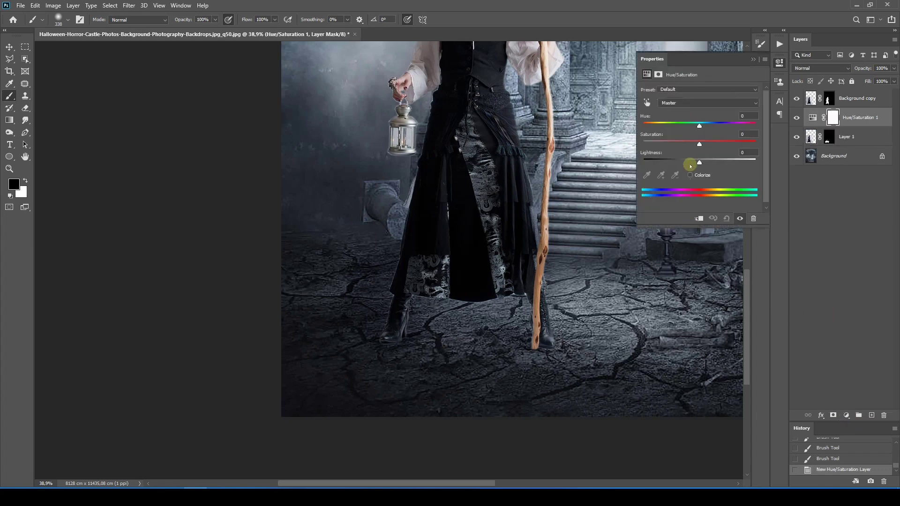
{"action": "left_click_drag", "start_coordinate": [691, 162], "coordinate": [666, 163]}
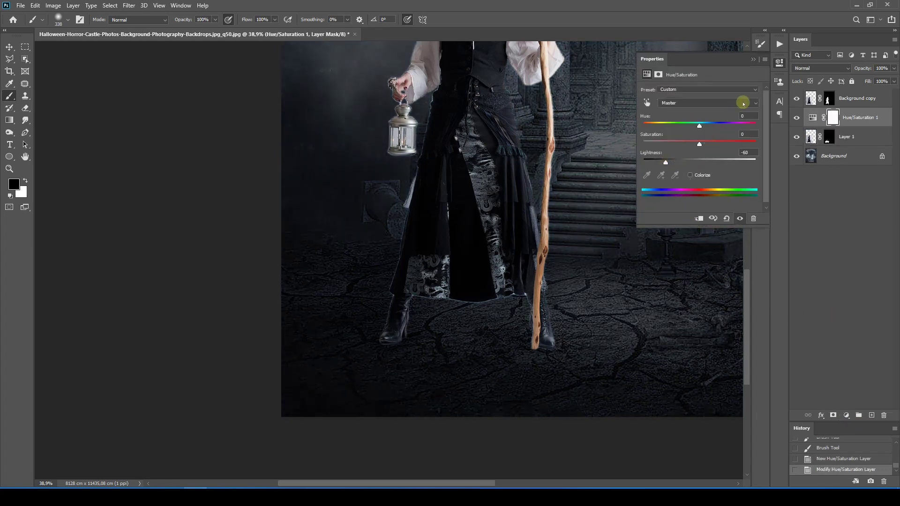
{"action": "left_click", "coordinate": [753, 60]}
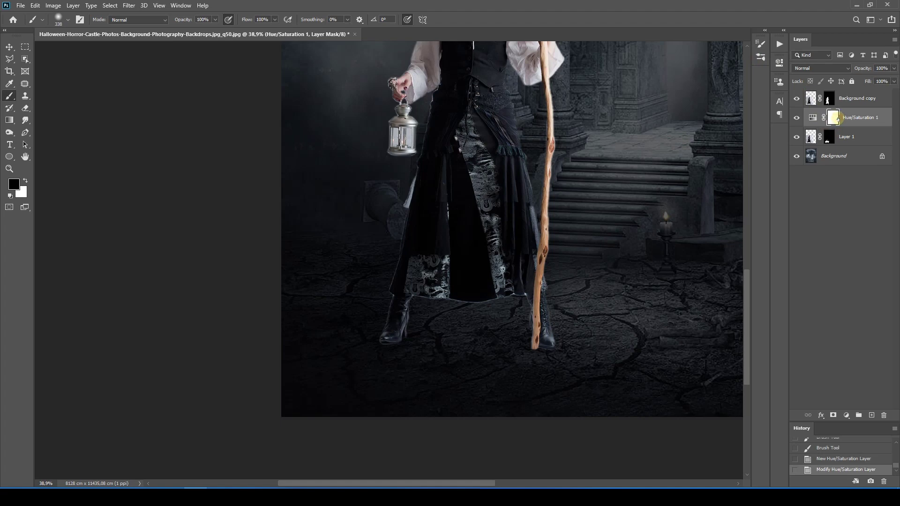
Fill the Hue/Saturation mask with black and paint white on the ground around the boots to darken it there.
{"action": "key", "text": "alt+BackSpace"}
{"action": "scroll", "coordinate": [448, 320], "scroll_direction": "up", "scroll_amount": 1}
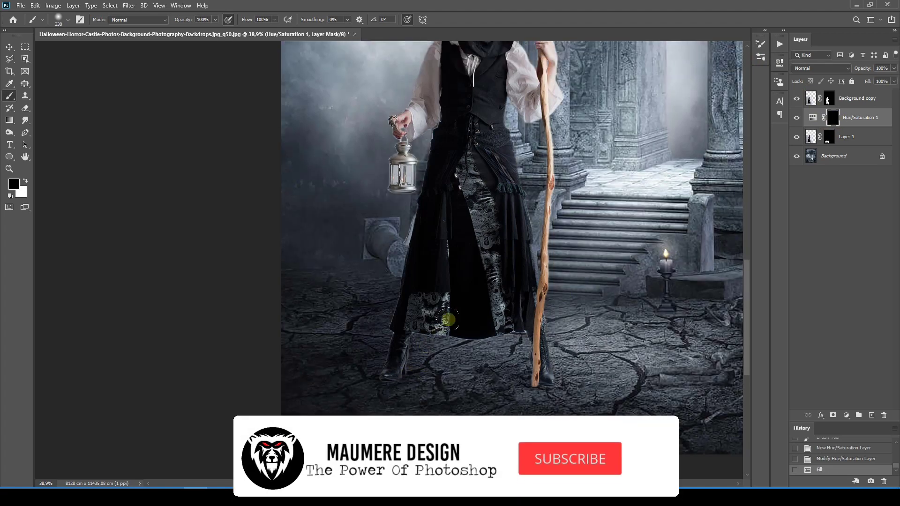
{"action": "scroll", "coordinate": [448, 320], "scroll_direction": "down", "scroll_amount": 1}
{"action": "key", "text": "x"}
{"action": "scroll", "coordinate": [408, 316], "scroll_direction": "up", "scroll_amount": 1}
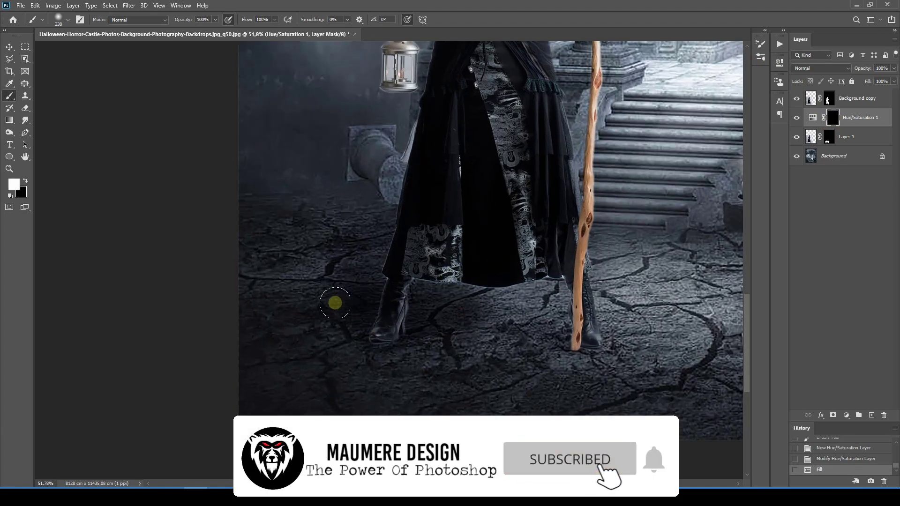
{"action": "mouse_move", "coordinate": [335, 304]}
{"action": "left_mouse_down"}
{"action": "mouse_move", "coordinate": [525, 313]}
{"action": "mouse_move", "coordinate": [564, 326]}
{"action": "mouse_move", "coordinate": [409, 325]}
{"action": "mouse_move", "coordinate": [399, 333]}
{"action": "mouse_move", "coordinate": [377, 324]}
{"action": "mouse_move", "coordinate": [390, 283]}
{"action": "mouse_move", "coordinate": [369, 271]}
{"action": "mouse_move", "coordinate": [337, 283]}
{"action": "mouse_move", "coordinate": [268, 285]}
{"action": "mouse_move", "coordinate": [256, 276]}
{"action": "mouse_move", "coordinate": [372, 256]}
{"action": "mouse_move", "coordinate": [341, 243]}
{"action": "mouse_move", "coordinate": [248, 242]}
{"action": "mouse_move", "coordinate": [377, 235]}
{"action": "mouse_move", "coordinate": [508, 274]}
{"action": "mouse_move", "coordinate": [489, 270]}
{"action": "mouse_move", "coordinate": [556, 274]}
{"action": "mouse_move", "coordinate": [578, 283]}
{"action": "mouse_move", "coordinate": [586, 311]}
{"action": "mouse_move", "coordinate": [555, 246]}
{"action": "left_mouse_up"}
Lower the Hue/Saturation layer's Fill to 63% to soften the painted ground shadow.
{"action": "left_click", "coordinate": [890, 81]}
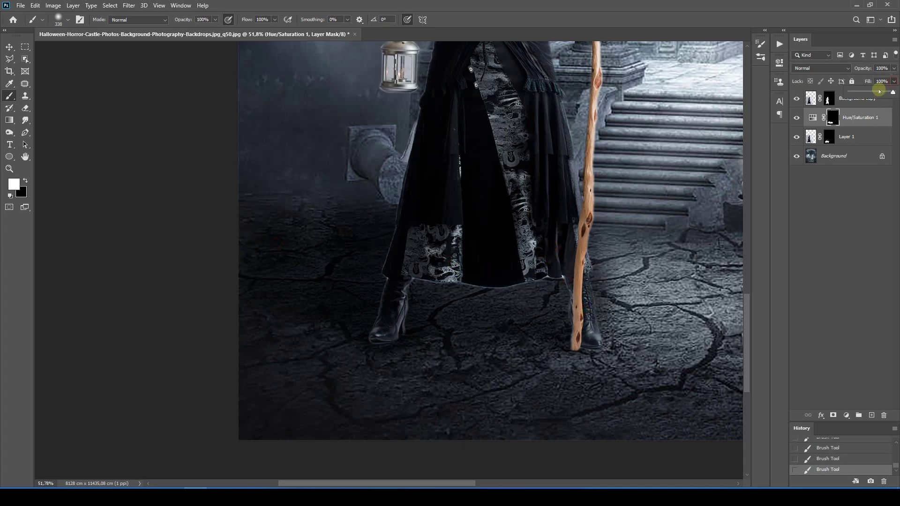
{"action": "left_click_drag", "start_coordinate": [894, 91], "coordinate": [876, 91]}
{"action": "scroll", "coordinate": [467, 314], "scroll_direction": "down", "scroll_amount": 5}
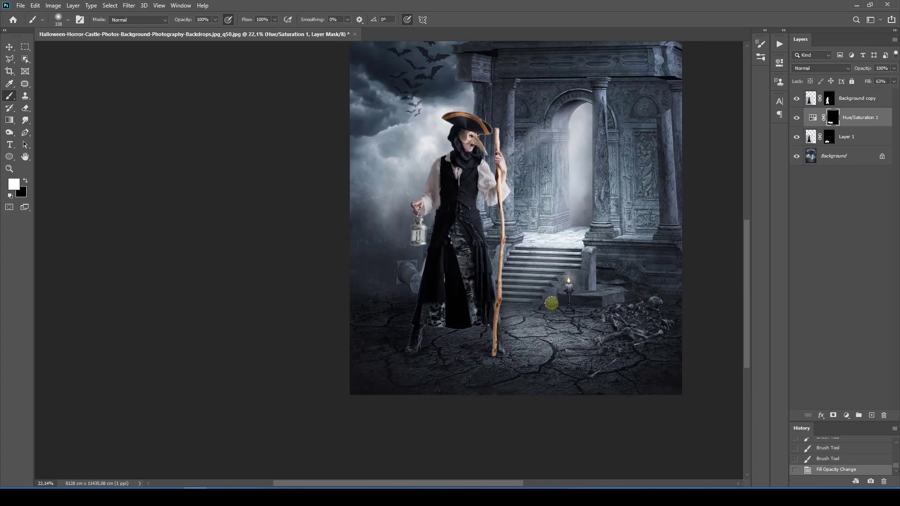
{"action": "scroll", "coordinate": [562, 323], "scroll_direction": "up", "scroll_amount": 2}
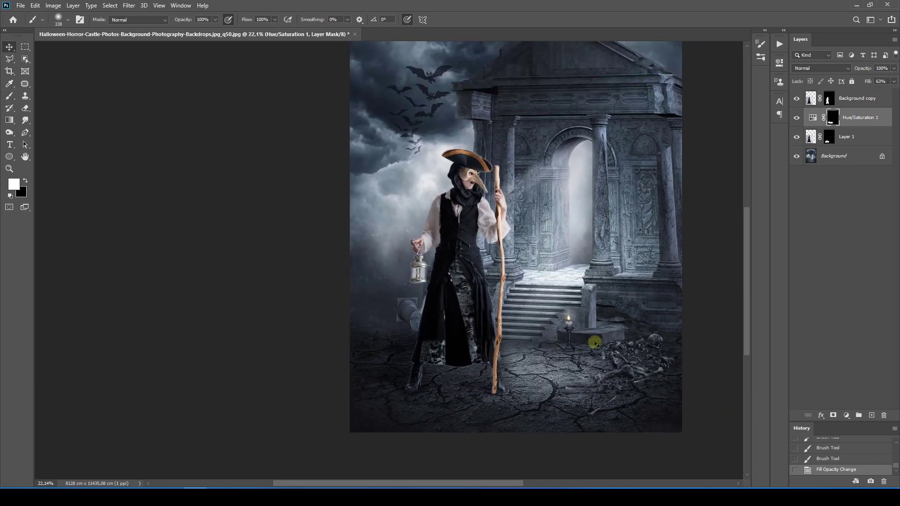
Target the Background copy mask and trace closed Pen paths around the three clear glass areas of the lantern.
{"action": "key", "text": "v"}
{"action": "scroll", "coordinate": [484, 302], "scroll_direction": "up", "scroll_amount": 7}
{"action": "left_click_drag", "start_coordinate": [508, 303], "coordinate": [523, 336]}
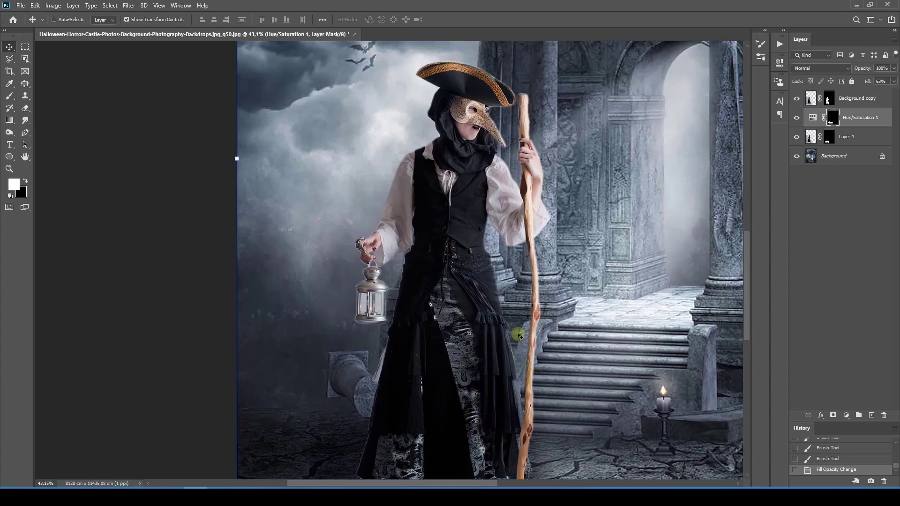
{"action": "scroll", "coordinate": [546, 322], "scroll_direction": "up", "scroll_amount": 4}
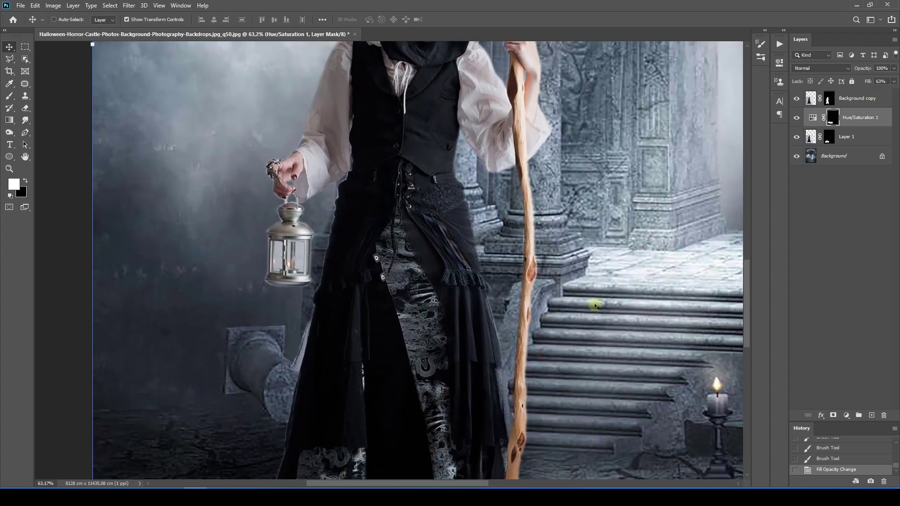
{"action": "scroll", "coordinate": [594, 306], "scroll_direction": "up", "scroll_amount": 5}
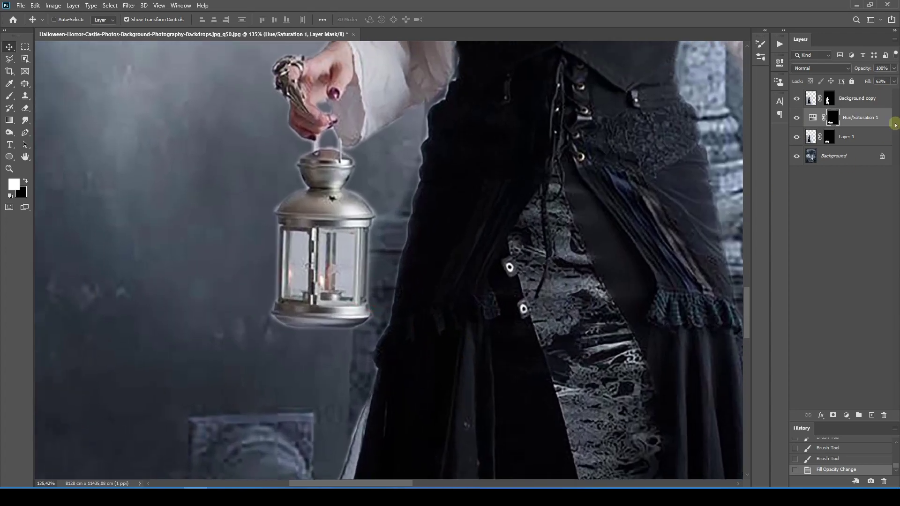
{"action": "key", "text": "p"}
{"action": "left_click", "coordinate": [830, 98]}
{"action": "scroll", "coordinate": [349, 207], "scroll_direction": "up", "scroll_amount": 4}
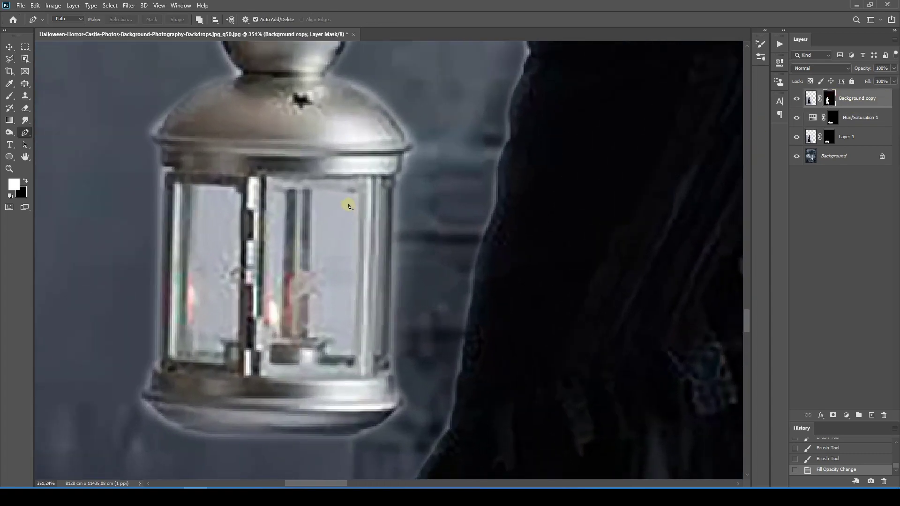
{"action": "left_click", "coordinate": [315, 187]}
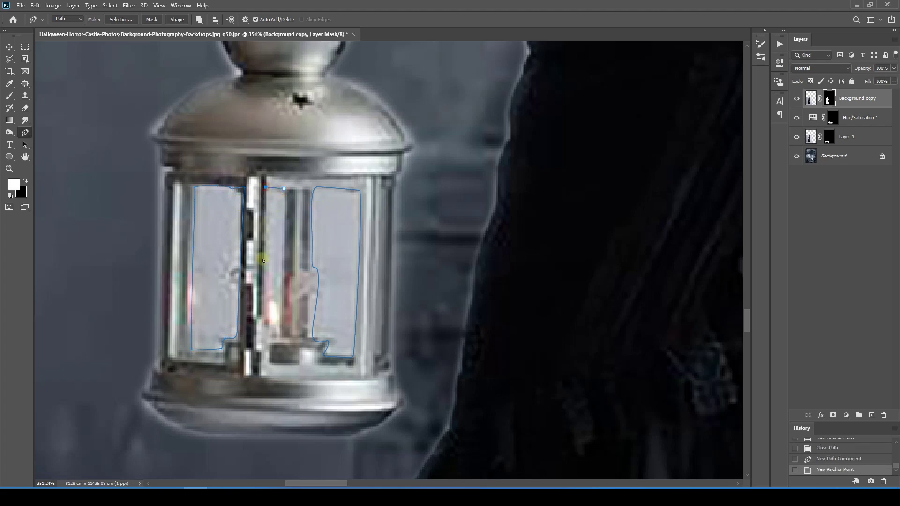
{"action": "left_click_drag", "start_coordinate": [277, 325], "coordinate": [280, 320]}
Turn the lantern glass paths into a selection with a 1-pixel feather, fill it with black on the mask, and deselect.
{"action": "right_click", "coordinate": [326, 159]}
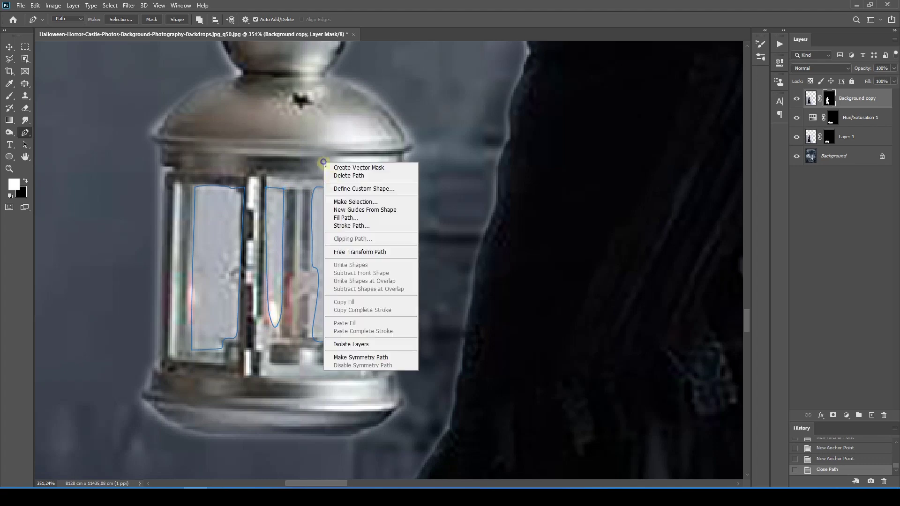
{"action": "left_click", "coordinate": [344, 202]}
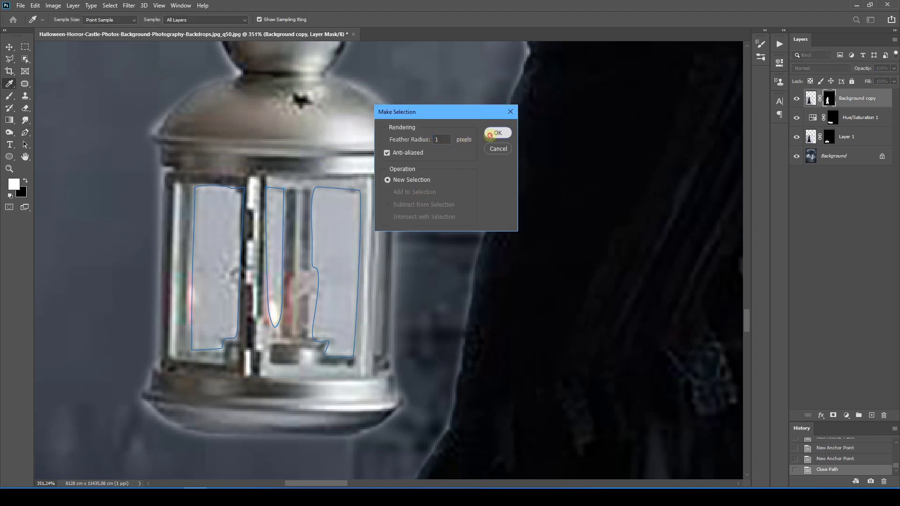
{"action": "left_click", "coordinate": [491, 134]}
{"action": "key", "text": "ctrl+BackSpace"}
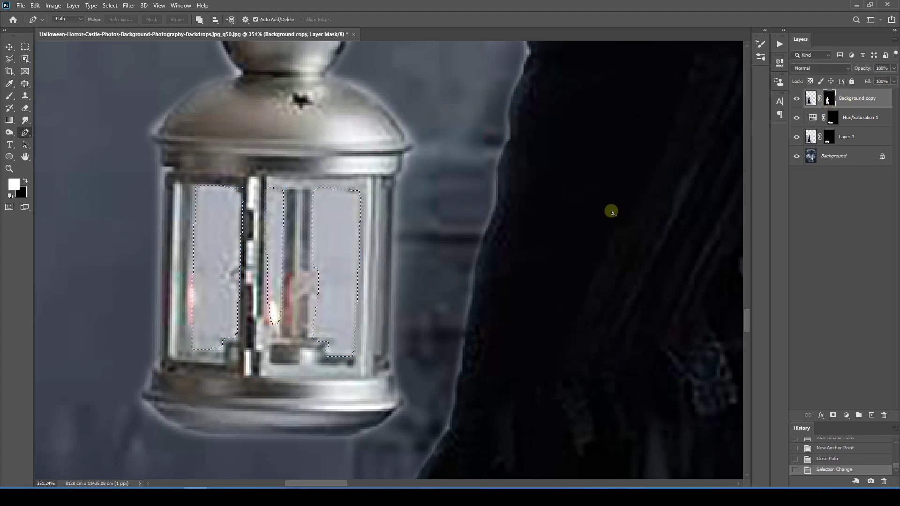
{"action": "key", "text": "ctrl+d"}
{"action": "scroll", "coordinate": [362, 277], "scroll_direction": "down", "scroll_amount": 5}
{"action": "scroll", "coordinate": [396, 251], "scroll_direction": "down", "scroll_amount": 3}
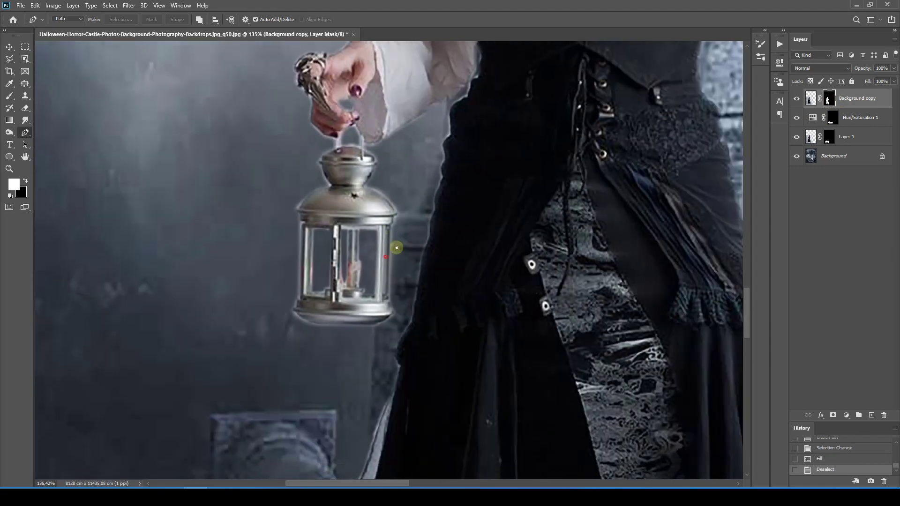
Open the sunlight-effect-png-2 image from the project fantasy folder in Photoshop and place it as a new layer in the castle composite.
{"action": "key", "text": "b"}
{"action": "scroll", "coordinate": [370, 270], "scroll_direction": "down", "scroll_amount": 3}
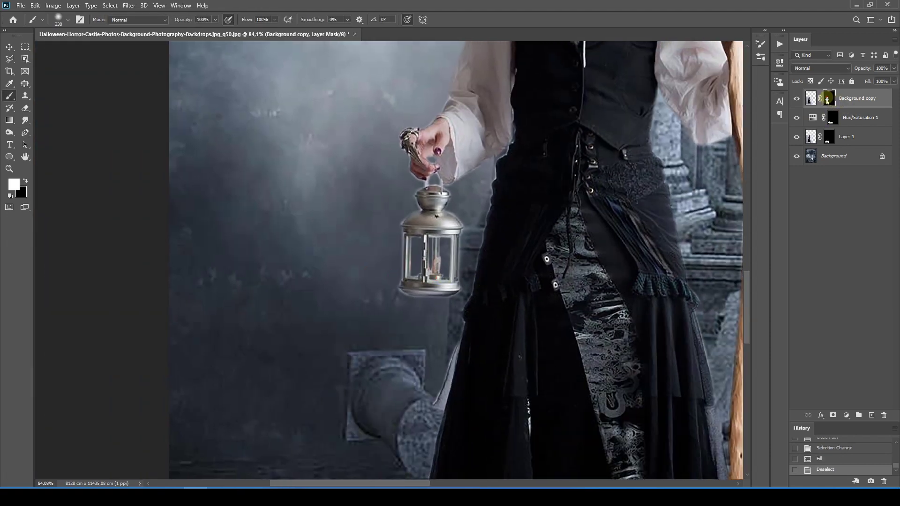
{"action": "scroll", "coordinate": [449, 271], "scroll_direction": "down", "scroll_amount": 6}
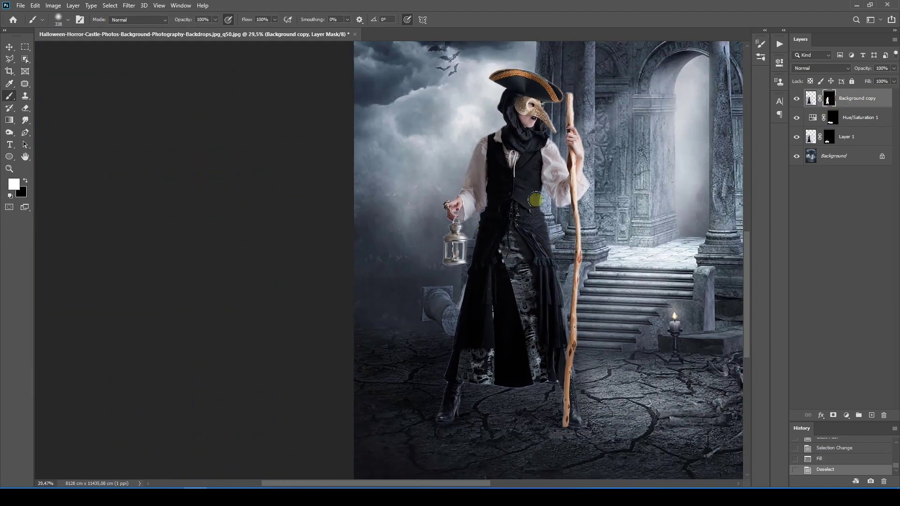
{"action": "scroll", "coordinate": [543, 192], "scroll_direction": "up", "scroll_amount": 1}
{"action": "key", "text": "v"}
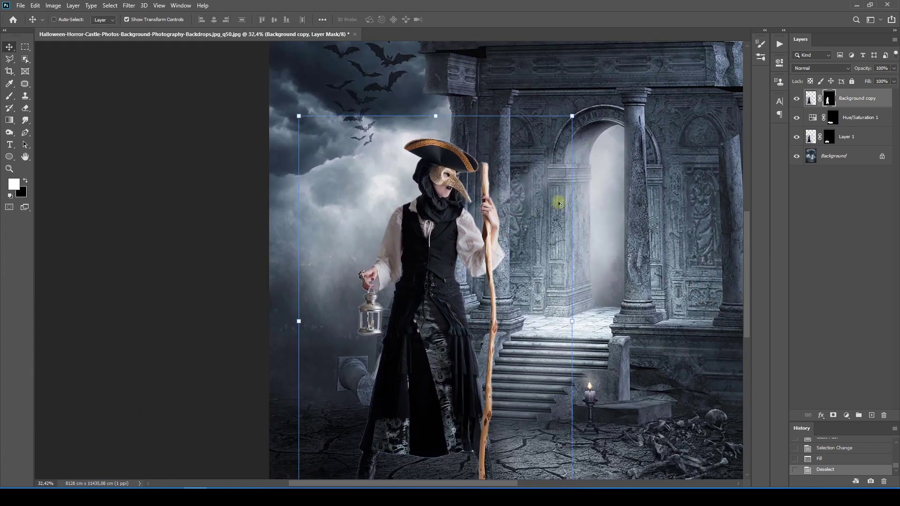
{"action": "scroll", "coordinate": [558, 203], "scroll_direction": "down", "scroll_amount": 2}
{"action": "left_click_drag", "start_coordinate": [631, 269], "coordinate": [616, 252]}
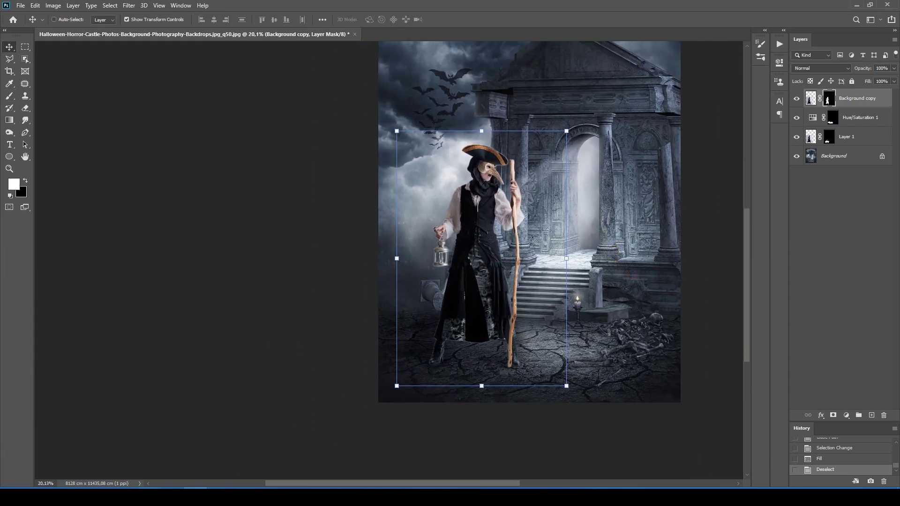
{"action": "left_click", "coordinate": [303, 450]}
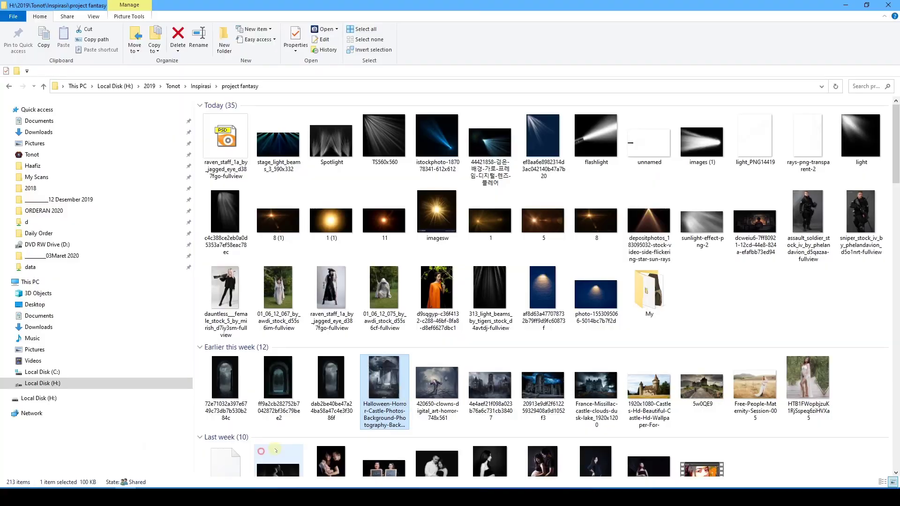
{"action": "left_click_drag", "start_coordinate": [701, 225], "coordinate": [826, 197]}
{"action": "key", "text": "alt+Tab"}
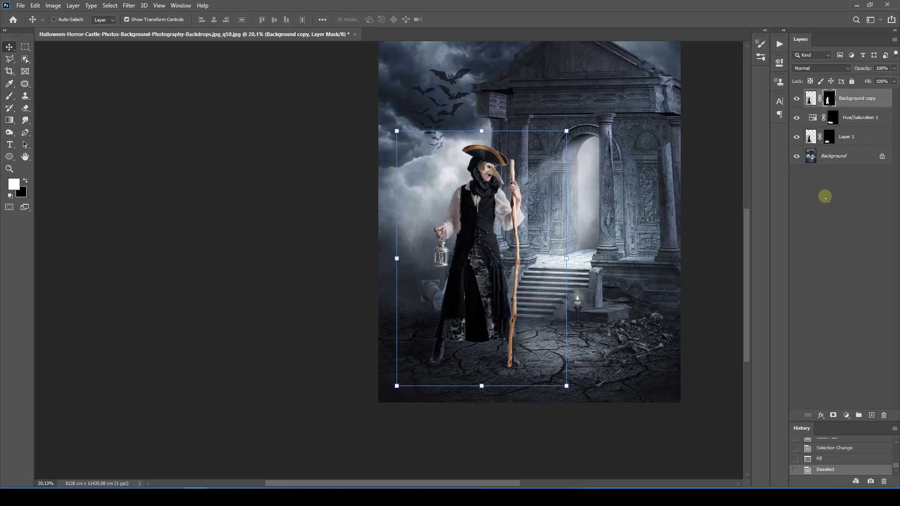
{"action": "scroll", "coordinate": [432, 255], "scroll_direction": "down", "scroll_amount": 4}
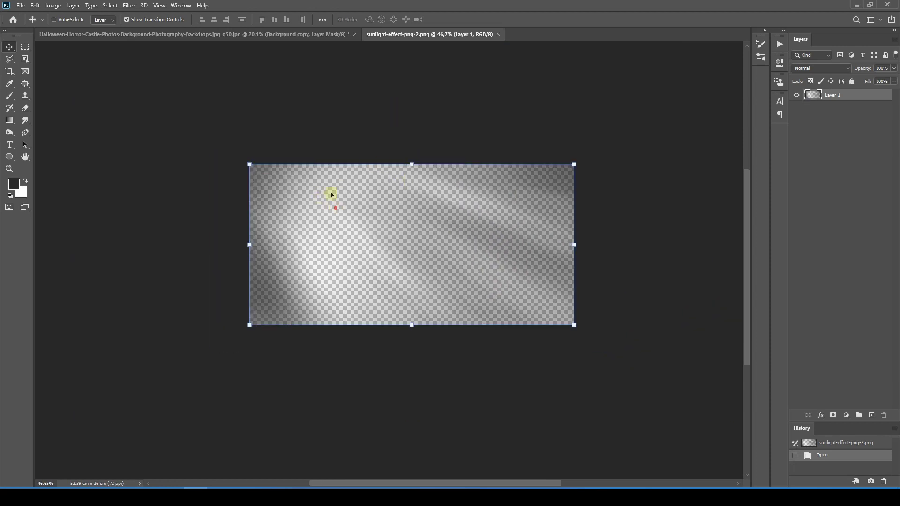
{"action": "left_click_drag", "start_coordinate": [331, 195], "coordinate": [450, 245]}
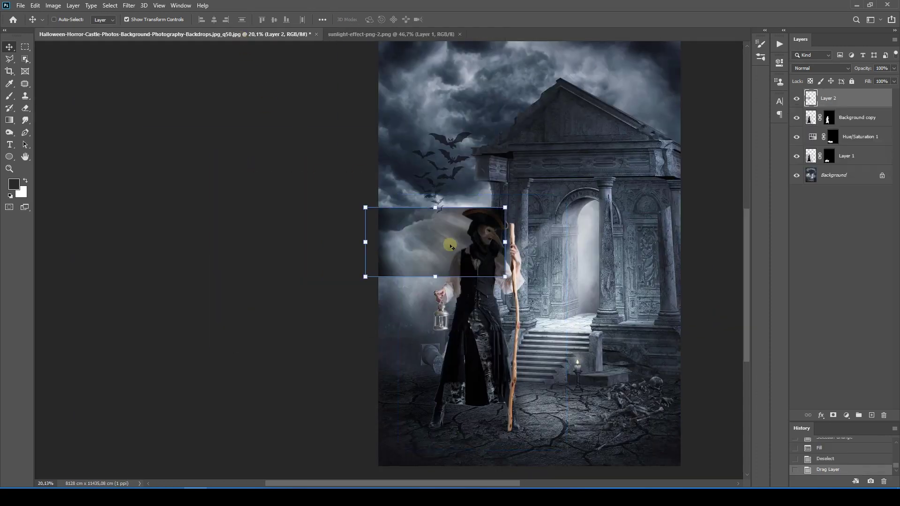
Flip the sunlight effect layer horizontally and apply the transformation.
{"action": "right_click", "coordinate": [475, 240]}
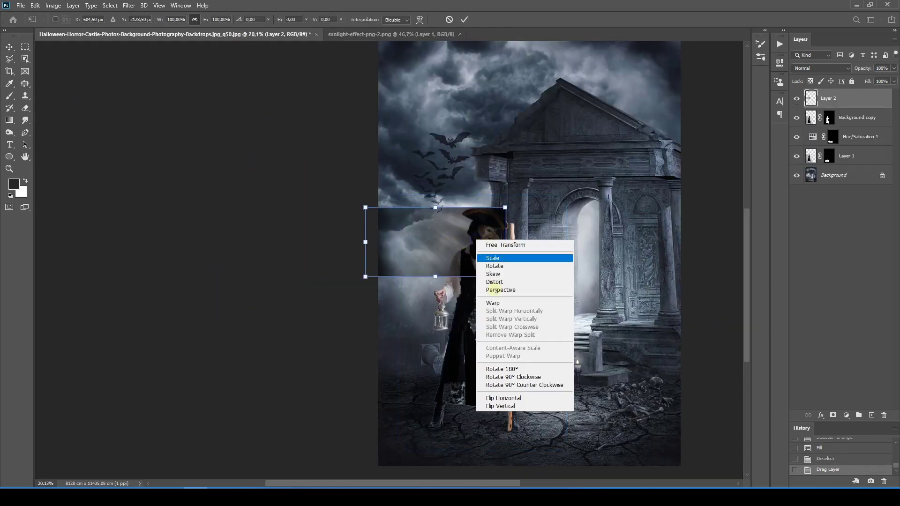
{"action": "left_click", "coordinate": [498, 397]}
{"action": "key", "text": "Return"}
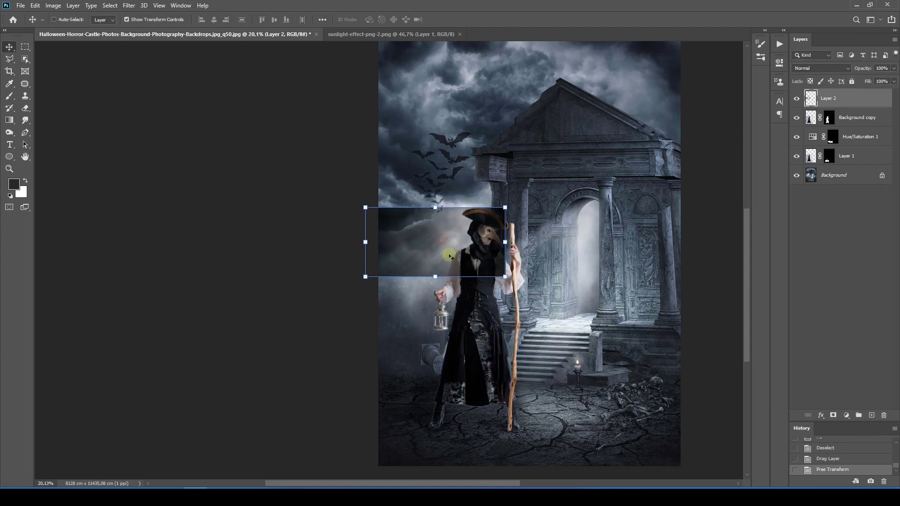
Enlarge the sunlight effect layer to about 250% width and 645% height so it covers the whole canvas.
{"action": "left_click_drag", "start_coordinate": [442, 239], "coordinate": [628, 83]}
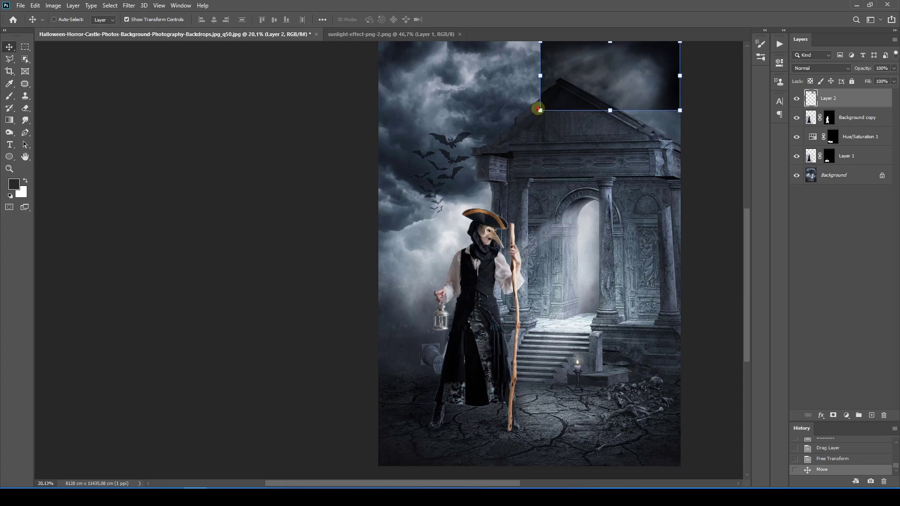
{"action": "left_click_drag", "start_coordinate": [539, 109], "coordinate": [473, 241]}
{"action": "key", "text": "ctrl+minus"}
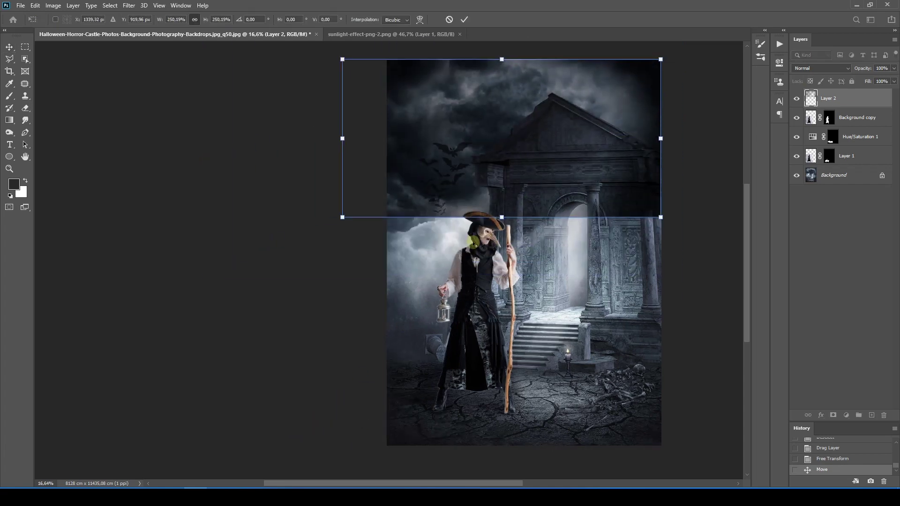
{"action": "scroll", "coordinate": [473, 242], "scroll_direction": "down", "scroll_amount": 2}
{"action": "left_click_drag", "start_coordinate": [509, 203], "coordinate": [520, 310]}
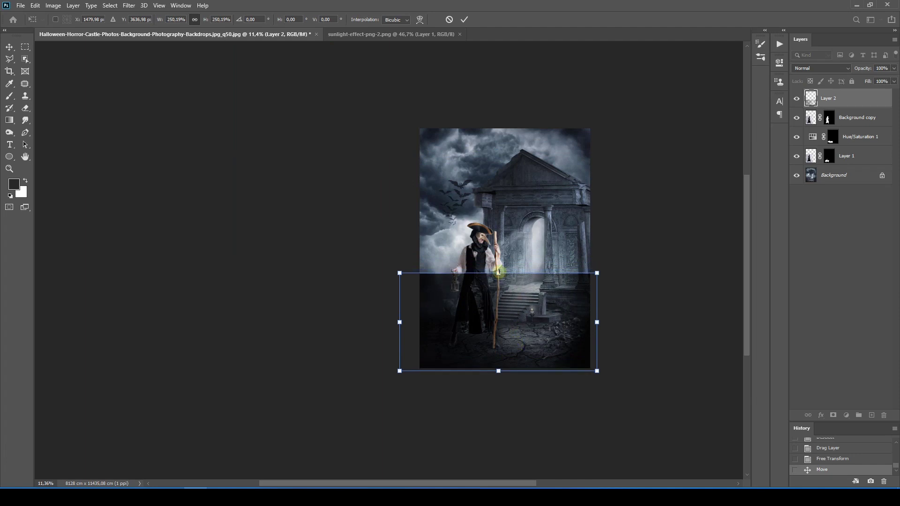
{"action": "left_click_drag", "start_coordinate": [499, 271], "coordinate": [510, 118]}
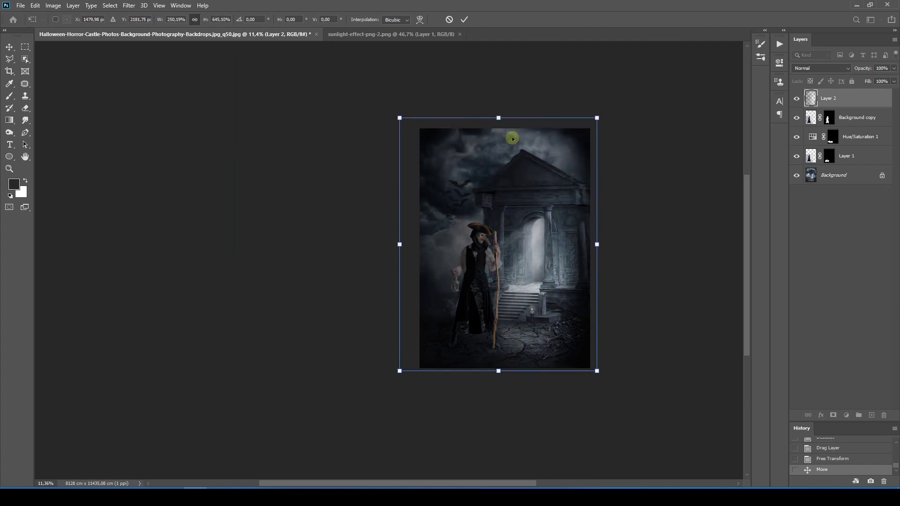
{"action": "key", "text": "Return"}
Try several blending modes on the sunlight effect layer, nudge it slightly up, and settle on Soft Light.
{"action": "scroll", "coordinate": [512, 202], "scroll_direction": "up", "scroll_amount": 2}
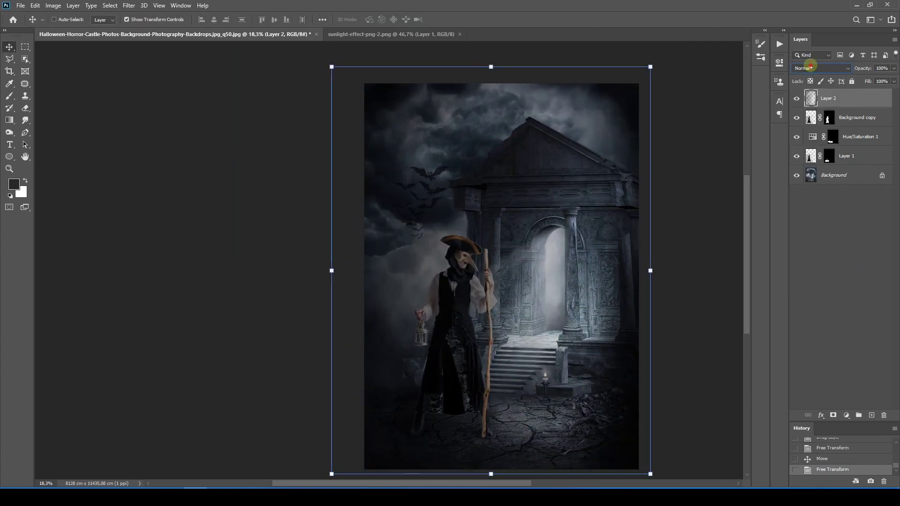
{"action": "scroll", "coordinate": [811, 68], "scroll_direction": "down", "scroll_amount": 3}
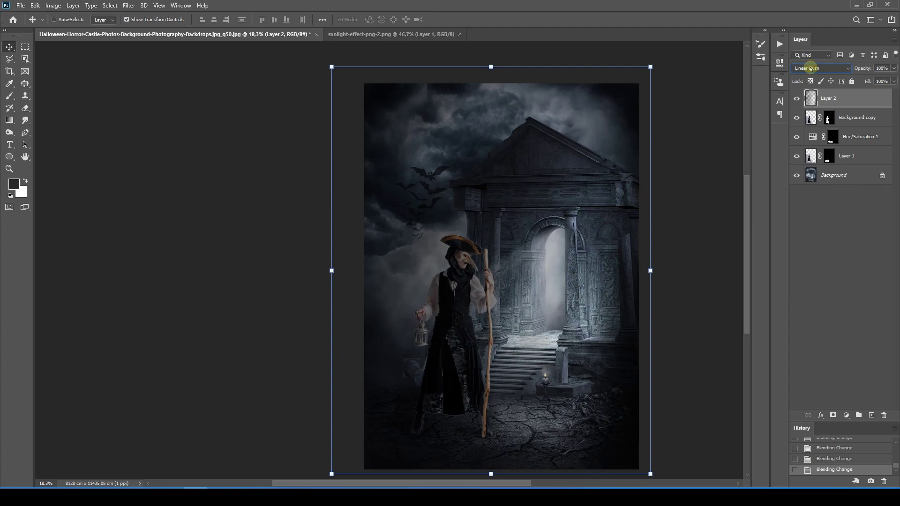
{"action": "left_click_drag", "start_coordinate": [590, 203], "coordinate": [585, 198]}
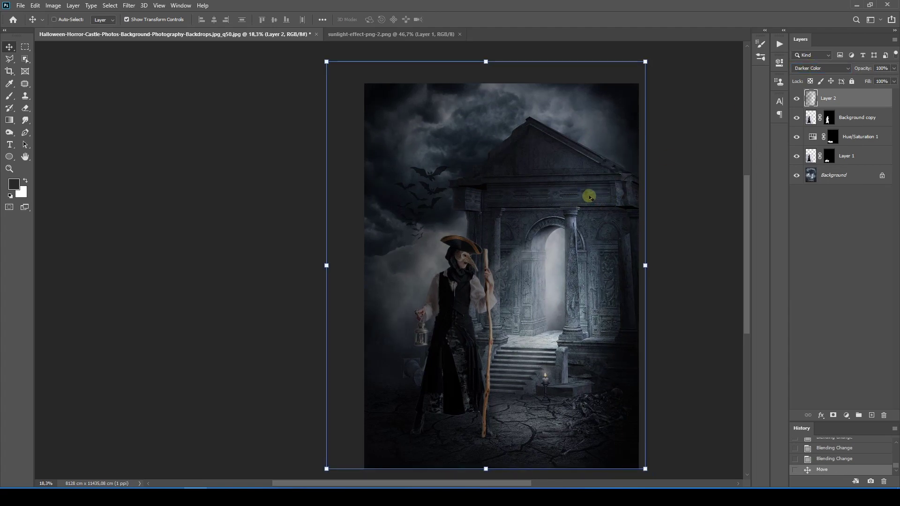
{"action": "left_click", "coordinate": [836, 68]}
{"action": "left_click", "coordinate": [837, 68]}
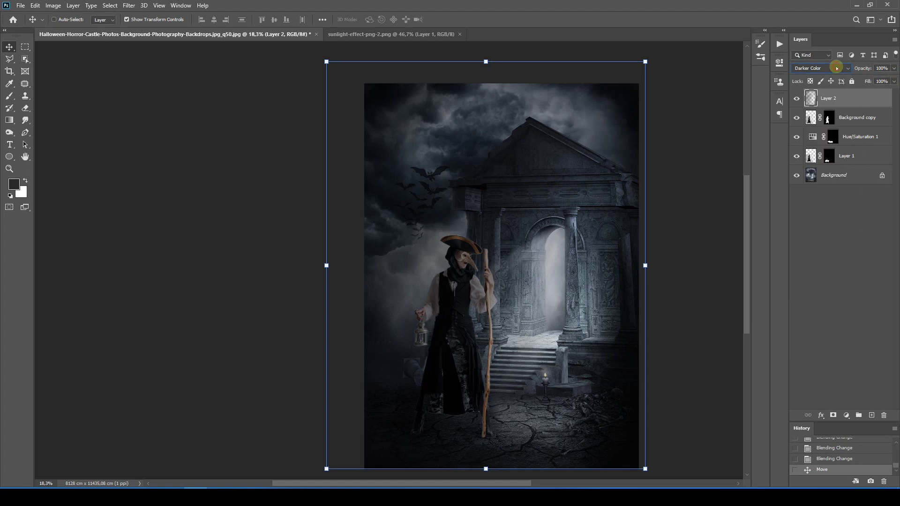
{"action": "scroll", "coordinate": [837, 68], "scroll_direction": "down", "scroll_amount": 2}
{"action": "scroll", "coordinate": [837, 68], "scroll_direction": "down", "scroll_amount": 1}
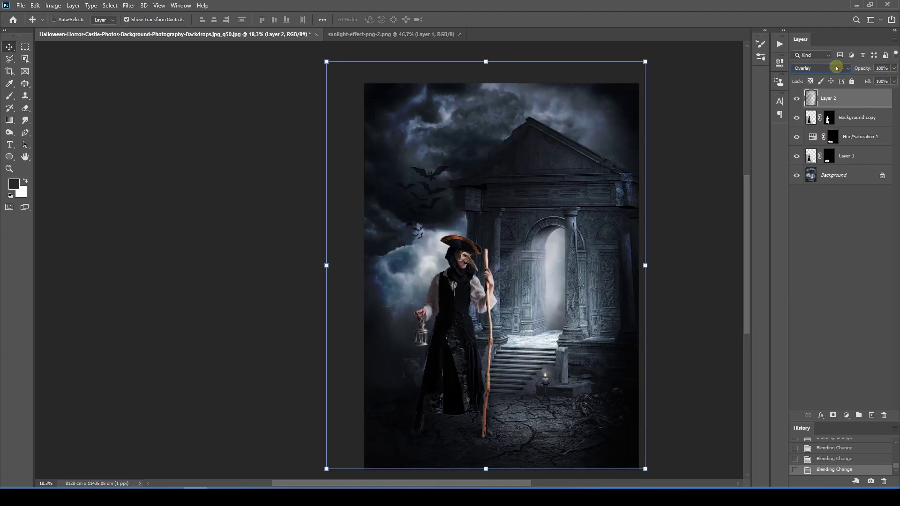
{"action": "scroll", "coordinate": [837, 68], "scroll_direction": "down", "scroll_amount": 1}
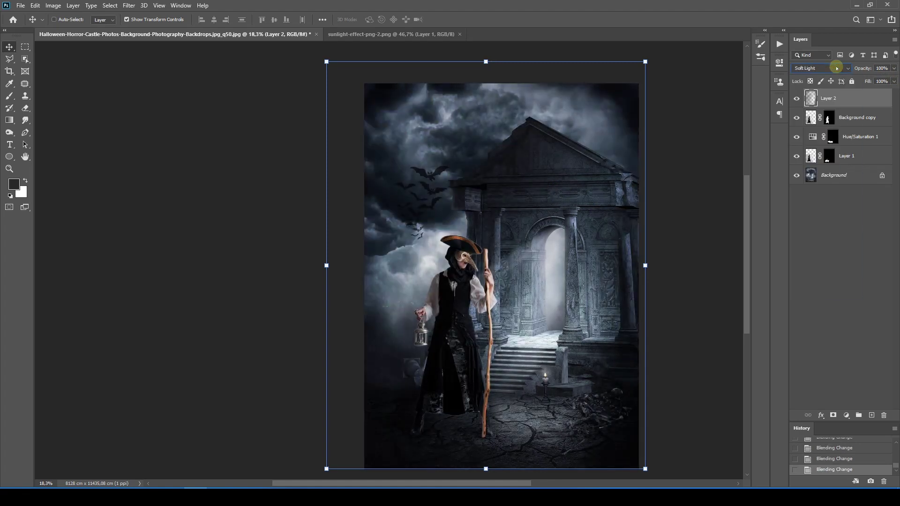
Compare the composite with the sunlight effect layer hidden and shown, then lower the layer's Fill to 67%.
{"action": "scroll", "coordinate": [524, 263], "scroll_direction": "up", "scroll_amount": 2}
{"action": "left_click", "coordinate": [797, 98]}
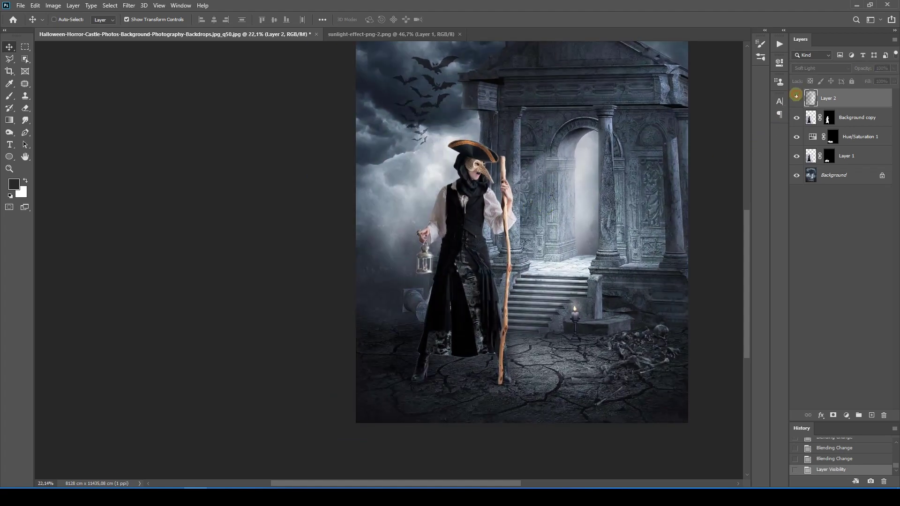
{"action": "left_click", "coordinate": [796, 98]}
{"action": "left_click_drag", "start_coordinate": [468, 190], "coordinate": [460, 224]}
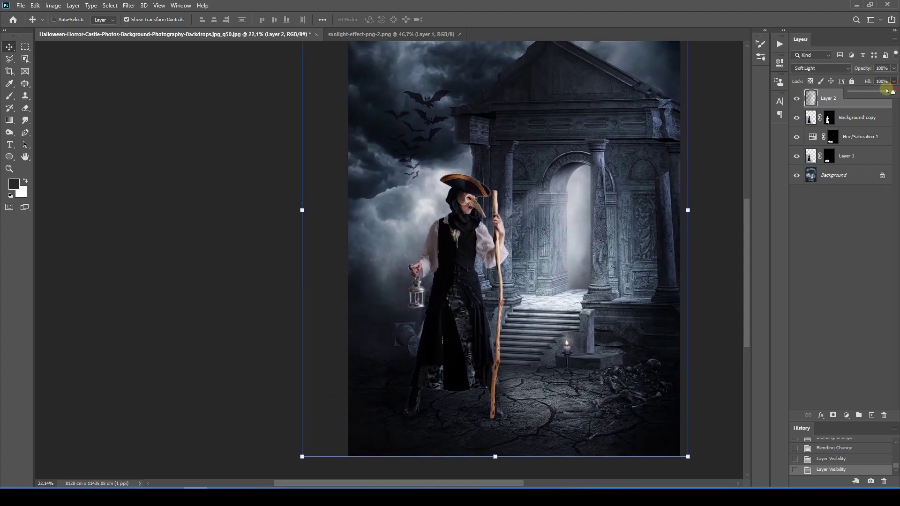
{"action": "left_click_drag", "start_coordinate": [886, 91], "coordinate": [881, 92]}
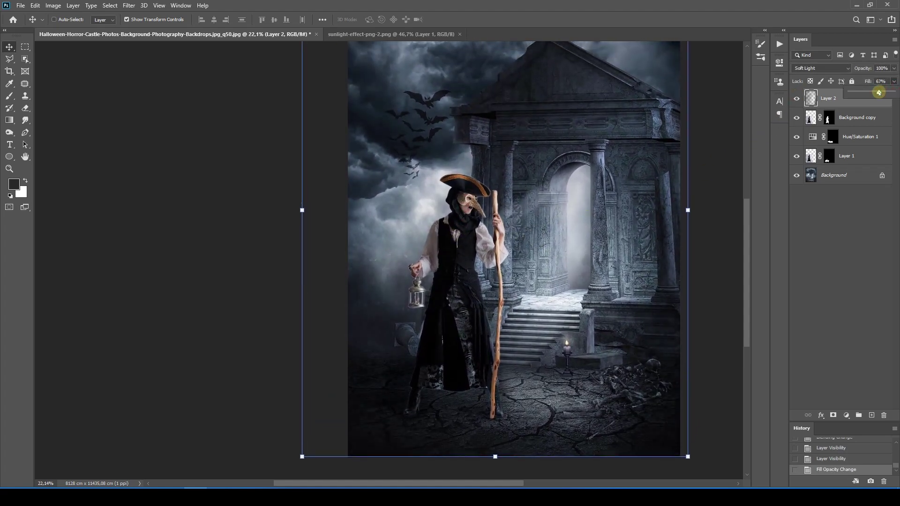
Open the light image from the project fantasy folder in Photoshop and close the sunlight-effect-png-2.png document.
{"action": "scroll", "coordinate": [506, 217], "scroll_direction": "down", "scroll_amount": 4}
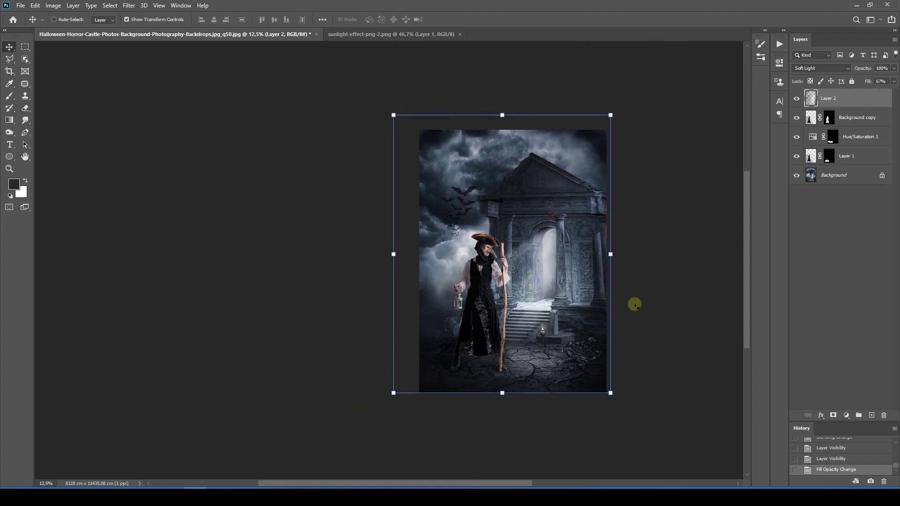
{"action": "left_click", "coordinate": [125, 496]}
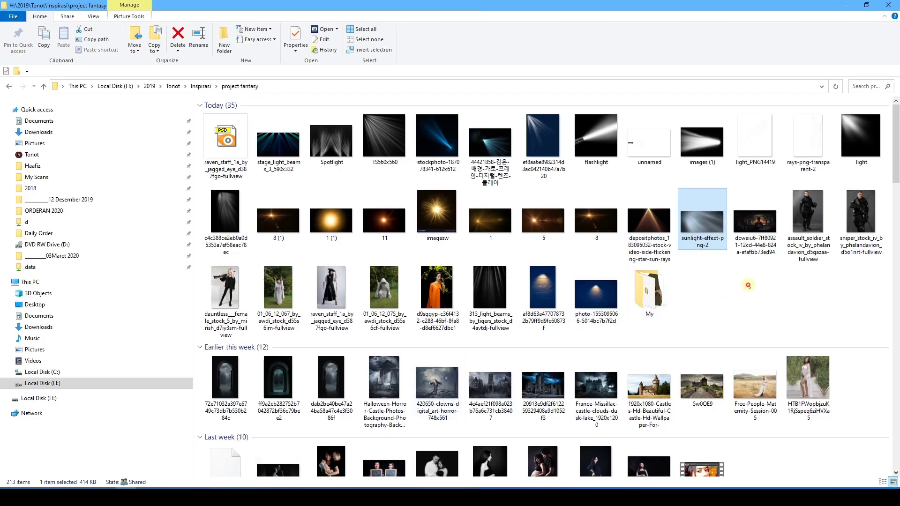
{"action": "left_click_drag", "start_coordinate": [858, 129], "coordinate": [548, 209]}
{"action": "key", "text": "alt+Tab"}
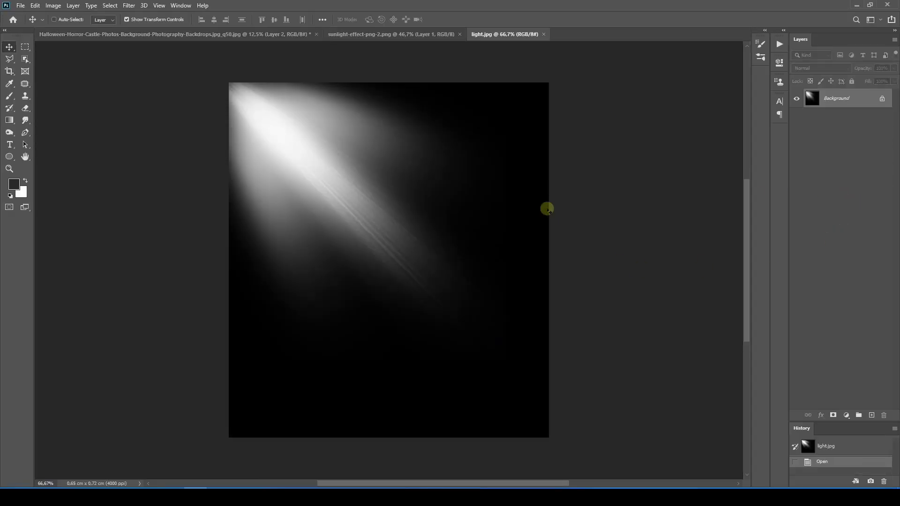
{"action": "left_click_drag", "start_coordinate": [382, 34], "coordinate": [408, 77]}
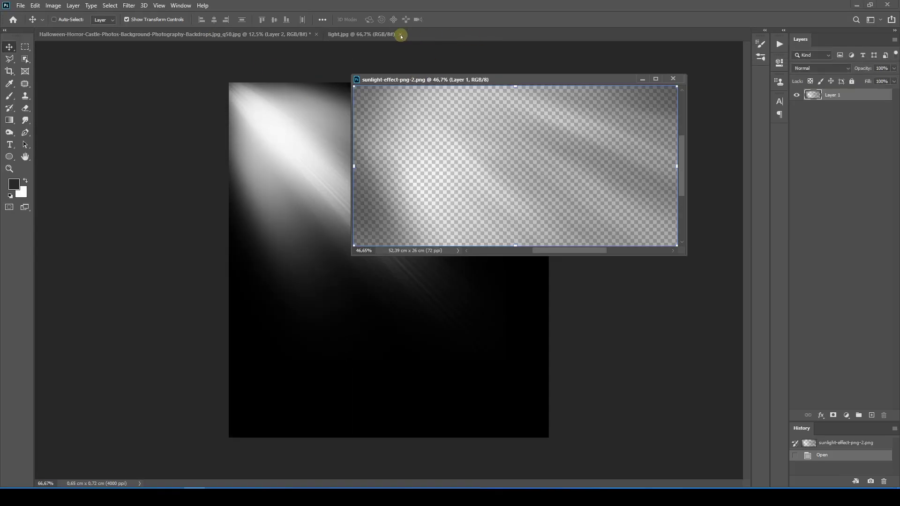
{"action": "left_click", "coordinate": [672, 79]}
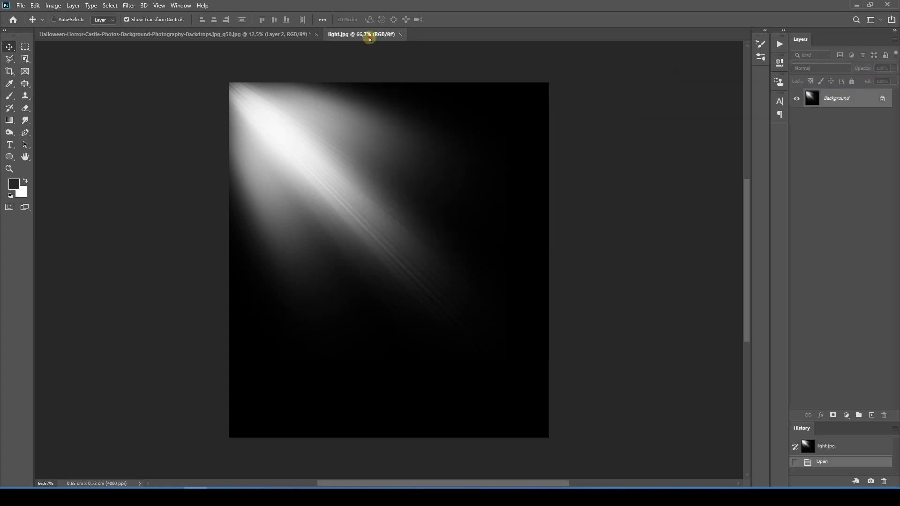
Float the light.jpg document, copy its light beam into the castle composite as a new layer, and close light.jpg.
{"action": "left_click_drag", "start_coordinate": [370, 39], "coordinate": [633, 157]}
{"action": "left_click_drag", "start_coordinate": [588, 187], "coordinate": [497, 205]}
{"action": "left_click", "coordinate": [789, 91]}
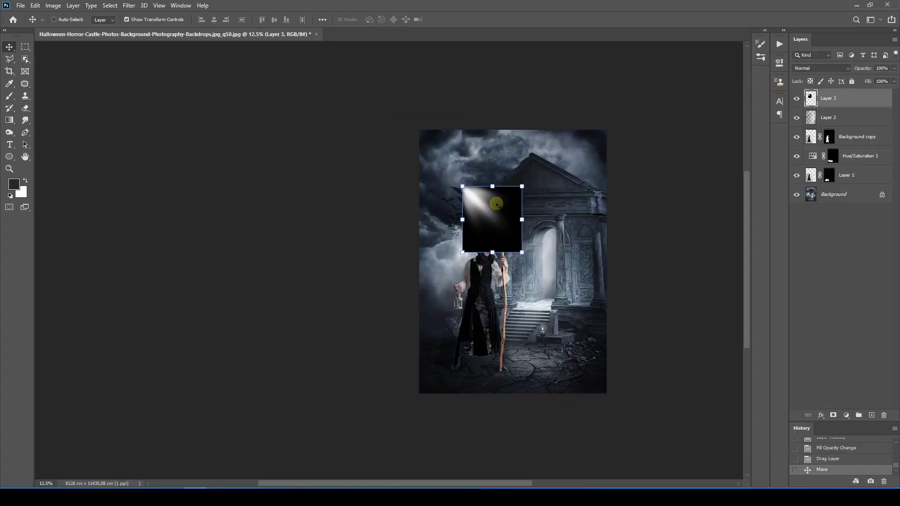
Flip the light beam layer horizontally and stretch it to about 314% width and 396% height to fill the canvas.
{"action": "right_click", "coordinate": [504, 199]}
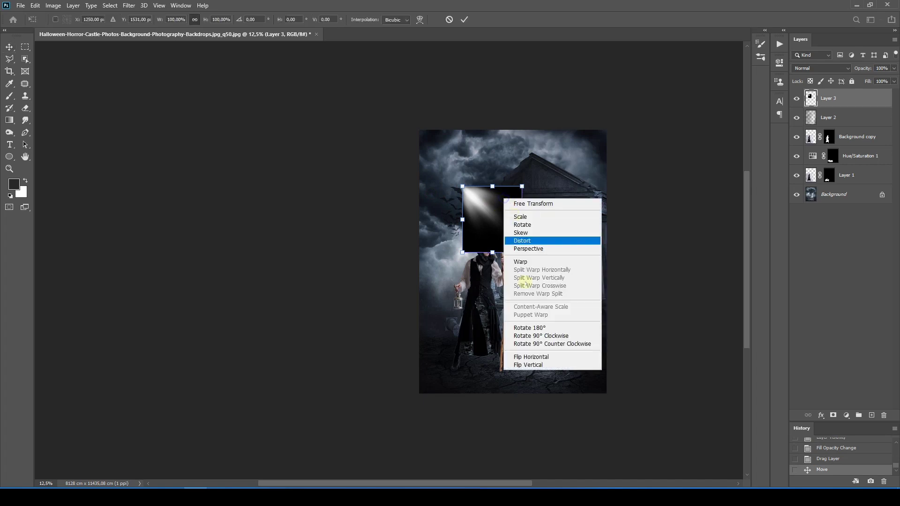
{"action": "left_click", "coordinate": [530, 357]}
{"action": "left_click_drag", "start_coordinate": [501, 218], "coordinate": [457, 359]}
{"action": "left_click_drag", "start_coordinate": [479, 325], "coordinate": [578, 125]}
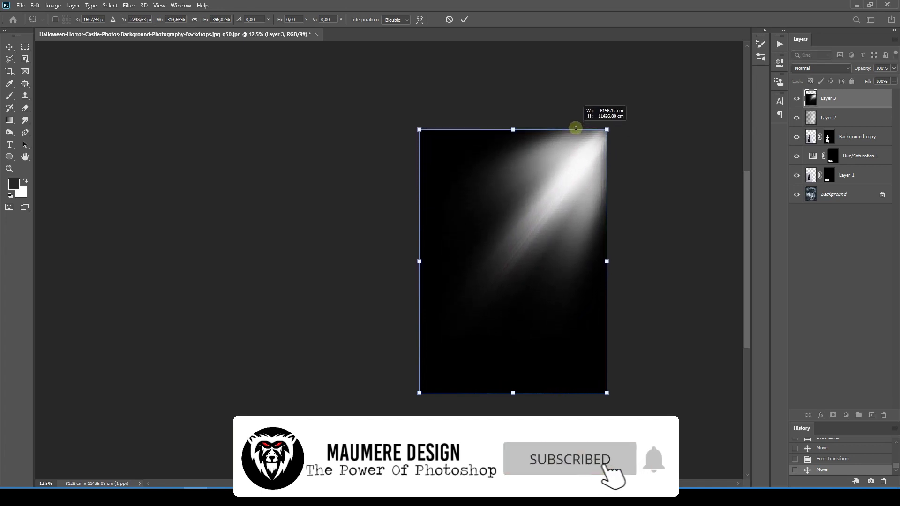
{"action": "key", "text": "Return"}
Try several blending modes on the light beam layer and set it to Screen.
{"action": "left_click", "coordinate": [797, 69]}
{"action": "scroll", "coordinate": [796, 69], "scroll_direction": "down", "scroll_amount": 7}
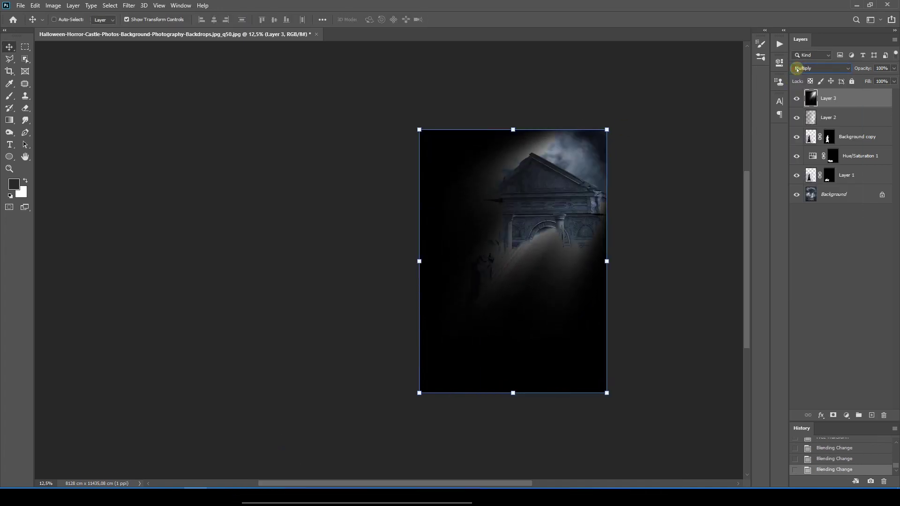
{"action": "scroll", "coordinate": [797, 69], "scroll_direction": "down", "scroll_amount": 1}
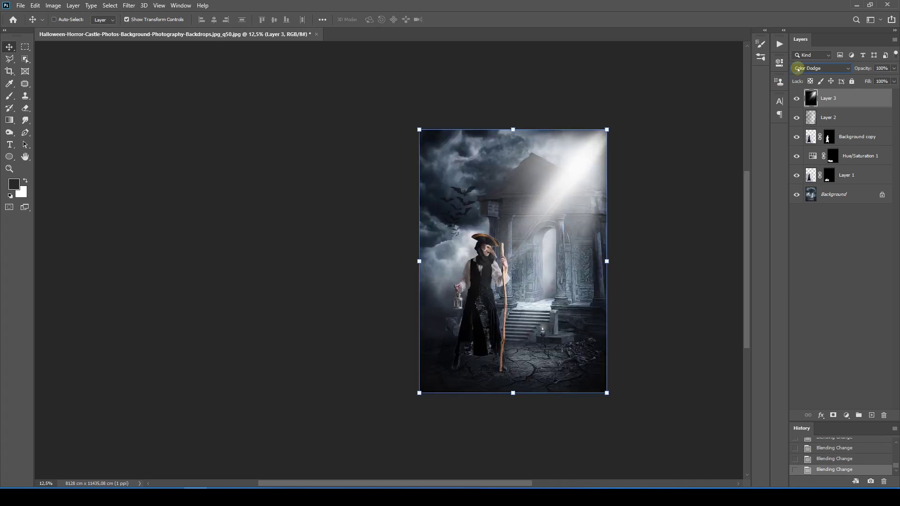
{"action": "scroll", "coordinate": [797, 69], "scroll_direction": "up", "scroll_amount": 1}
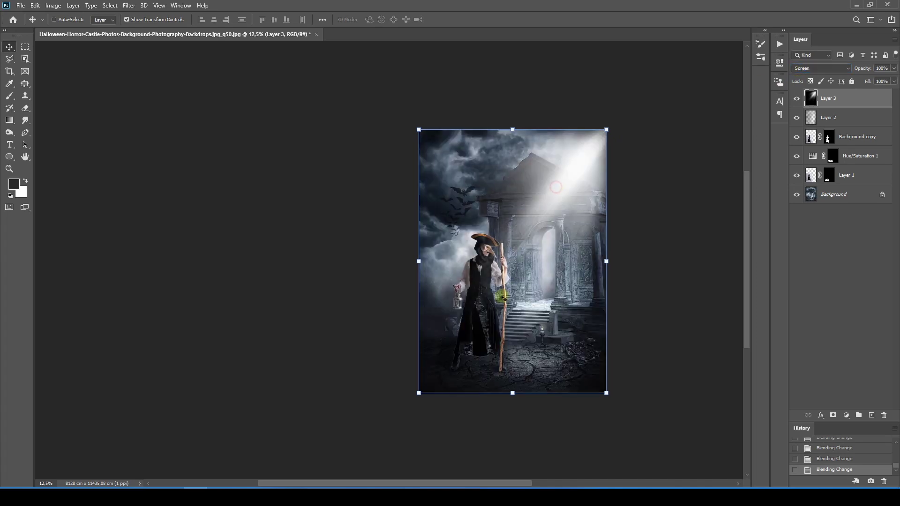
{"action": "scroll", "coordinate": [537, 257], "scroll_direction": "up", "scroll_amount": 2}
{"action": "scroll", "coordinate": [658, 172], "scroll_direction": "down", "scroll_amount": 1}
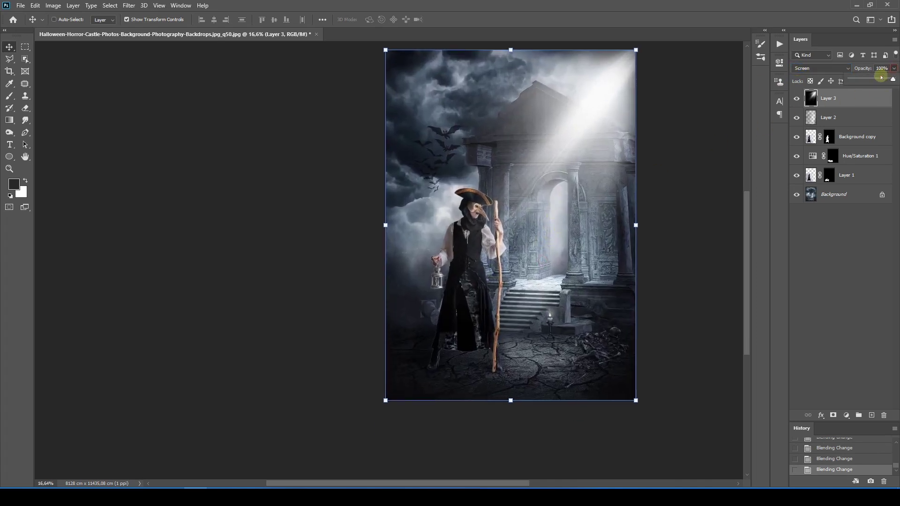
Set the light beam layer's opacity to 100%.
{"action": "left_click_drag", "start_coordinate": [881, 77], "coordinate": [893, 79]}
{"action": "scroll", "coordinate": [538, 190], "scroll_direction": "up", "scroll_amount": 5}
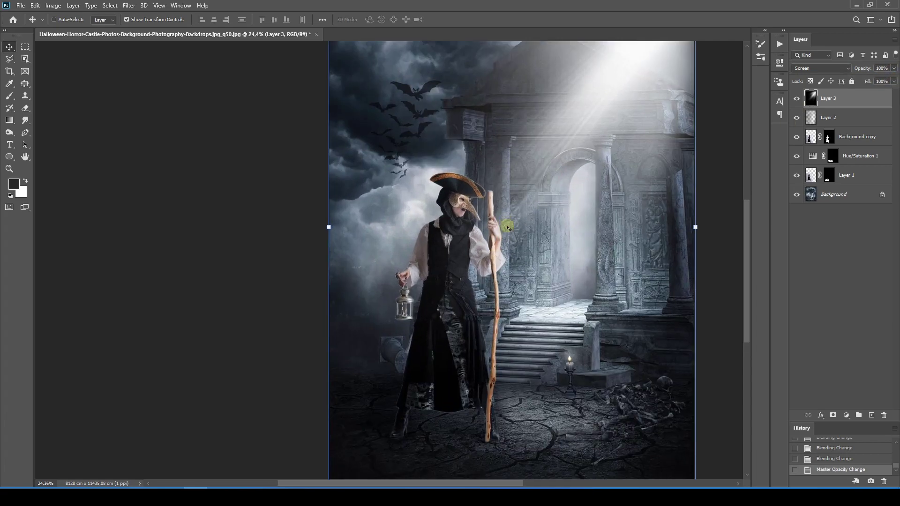
{"action": "key", "text": "b"}
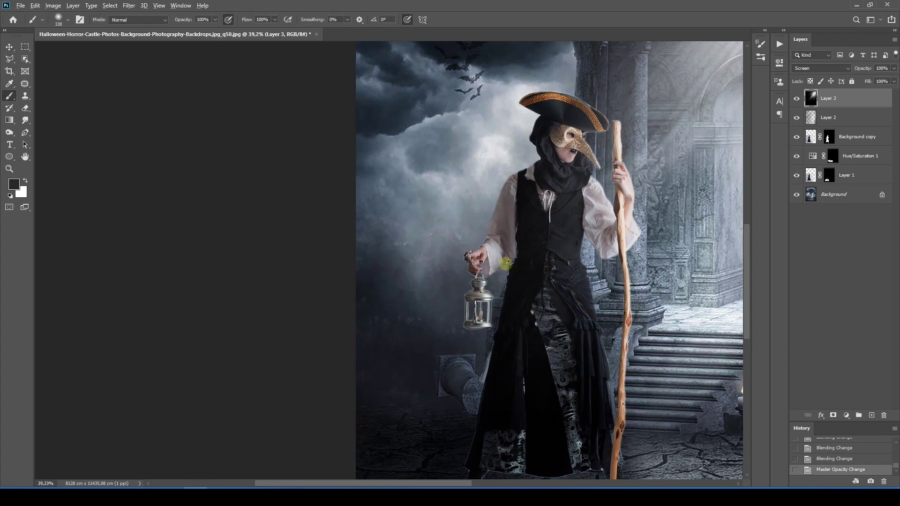
{"action": "scroll", "coordinate": [507, 264], "scroll_direction": "up", "scroll_amount": 2}
{"action": "right_click", "coordinate": [592, 184]}
{"action": "key", "text": "Return"}
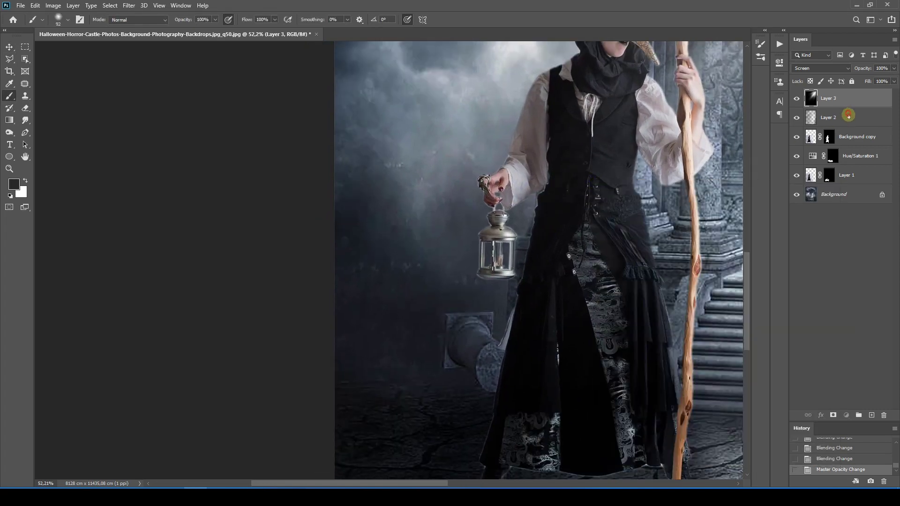
{"action": "left_click", "coordinate": [858, 137]}
{"action": "left_click", "coordinate": [866, 165]}
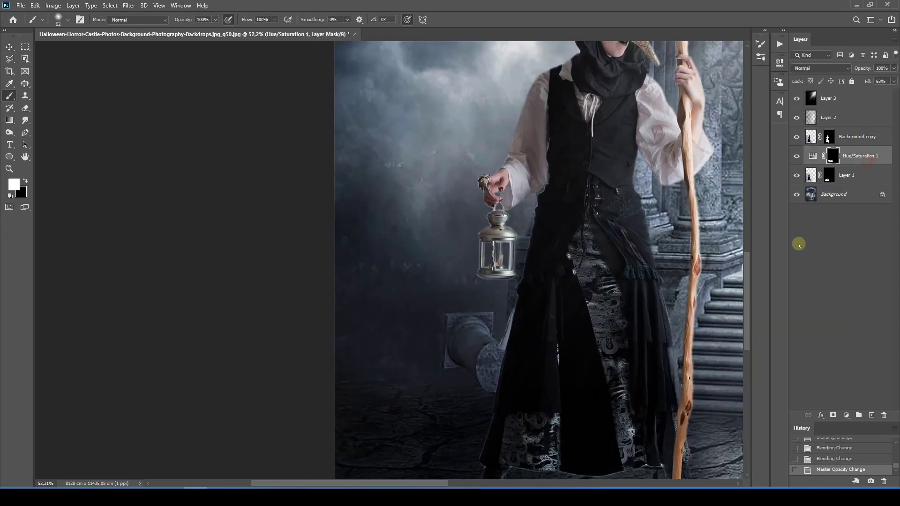
{"action": "scroll", "coordinate": [536, 263], "scroll_direction": "down", "scroll_amount": 6}
{"action": "key", "text": "v"}
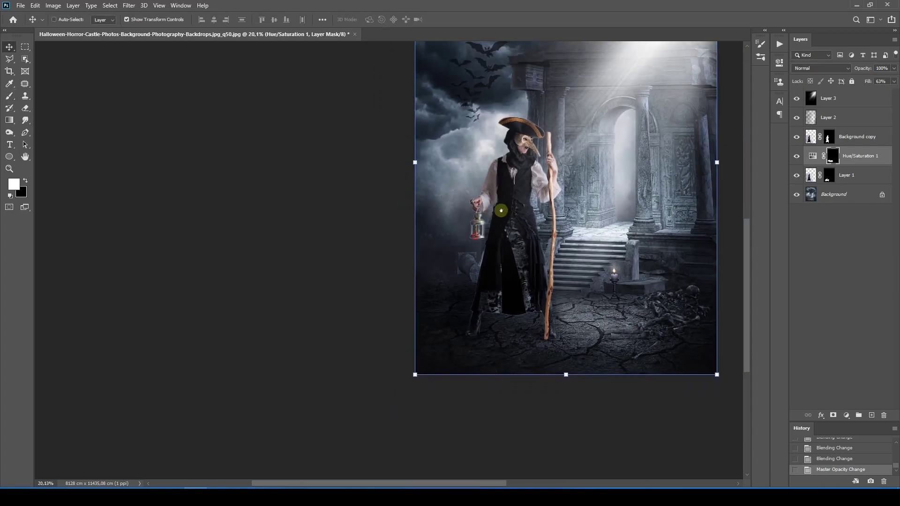
Switch to File Explorer and open flare image 5 from the project fantasy folder in Photoshop.
{"action": "key", "text": "alt+Tab"}
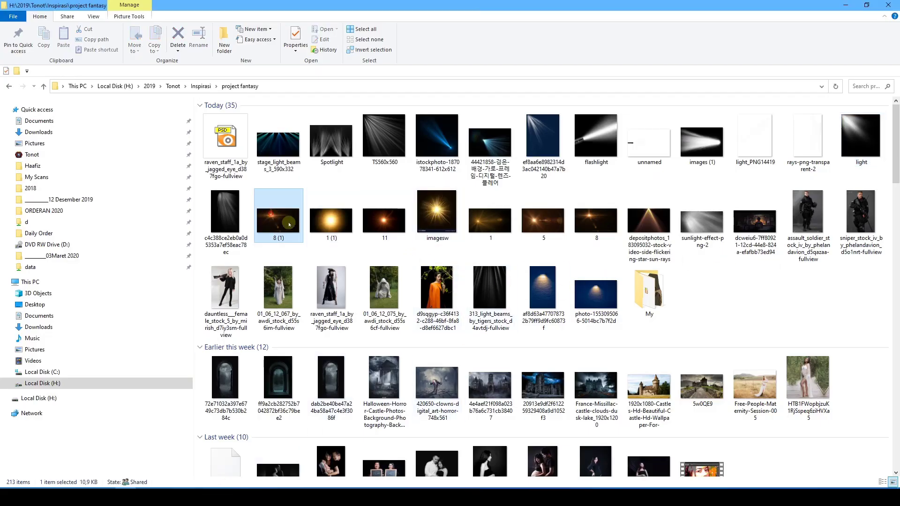
{"action": "left_click", "coordinate": [490, 221]}
{"action": "key", "text": "alt+Tab"}
{"action": "key", "text": "Escape"}
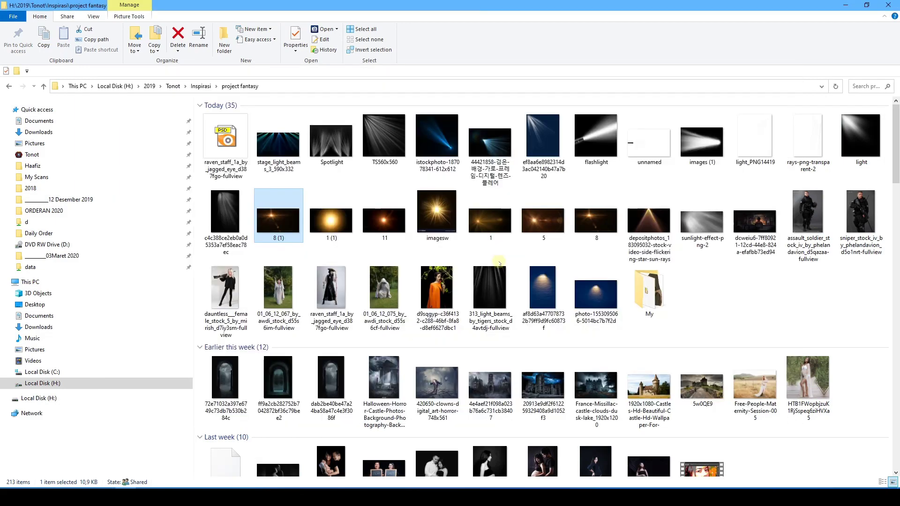
{"action": "left_click", "coordinate": [539, 211]}
{"action": "key", "text": "alt+Tab"}
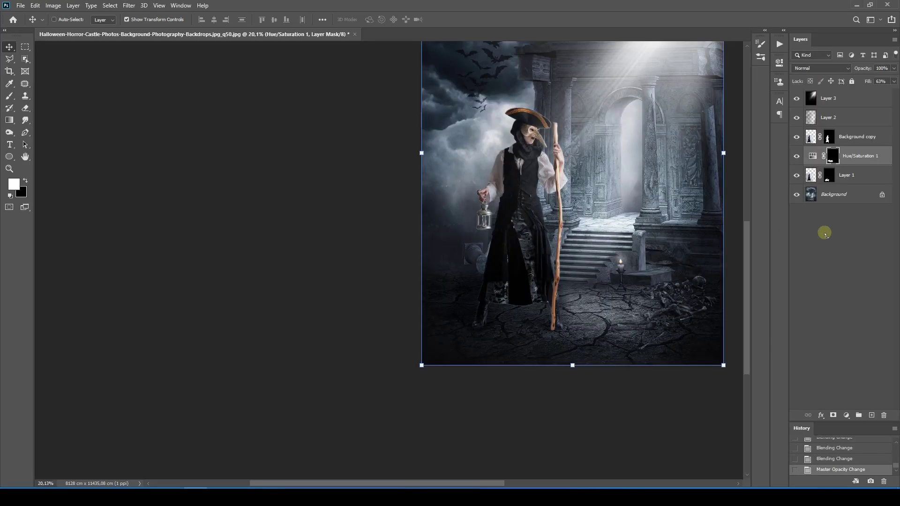
Float the 5.jpg document, copy its orange flare into the castle composite as a new layer, and close 5.jpg.
{"action": "left_click", "coordinate": [368, 38]}
{"action": "left_click_drag", "start_coordinate": [368, 37], "coordinate": [558, 86]}
{"action": "left_click_drag", "start_coordinate": [648, 271], "coordinate": [488, 271]}
{"action": "left_click", "coordinate": [709, 230]}
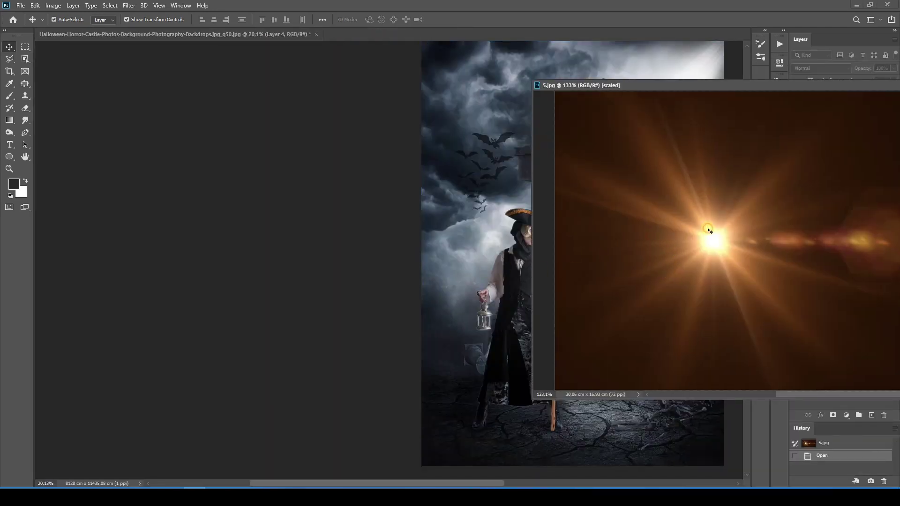
{"action": "left_click_drag", "start_coordinate": [628, 85], "coordinate": [359, 224]}
{"action": "left_click", "coordinate": [791, 224]}
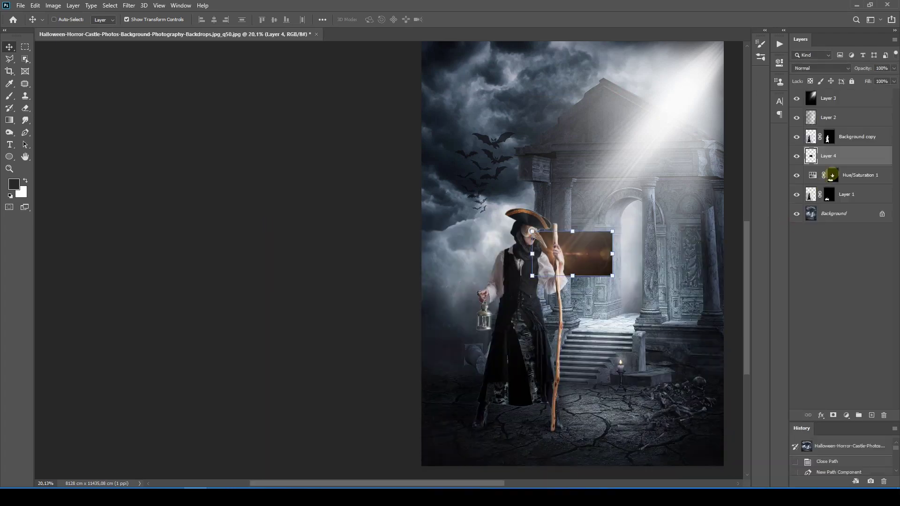
Place the flare layer above Background copy in the layer stack and move the flare over the lantern.
{"action": "left_click_drag", "start_coordinate": [835, 148], "coordinate": [836, 128]}
{"action": "scroll", "coordinate": [558, 253], "scroll_direction": "up", "scroll_amount": 2}
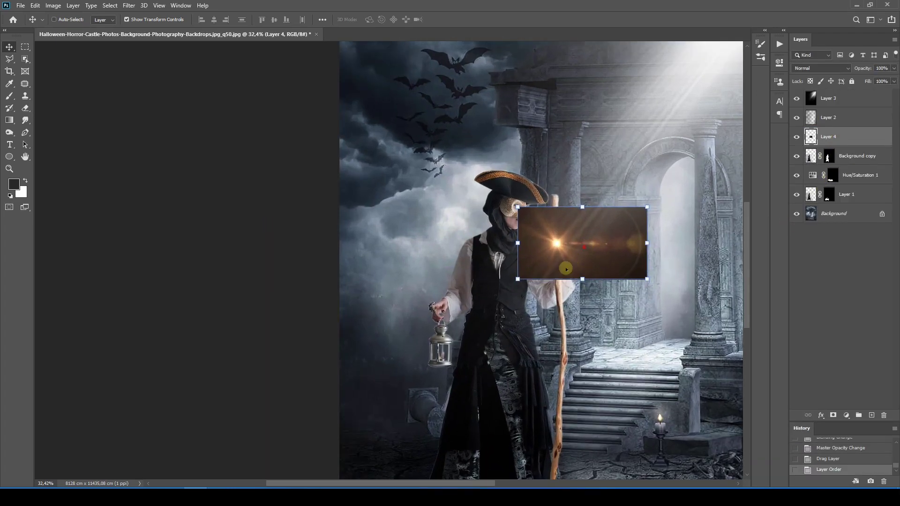
{"action": "left_click_drag", "start_coordinate": [588, 244], "coordinate": [473, 358]}
Try blending modes on the flare layer and set it to Lighten.
{"action": "left_click", "coordinate": [802, 68]}
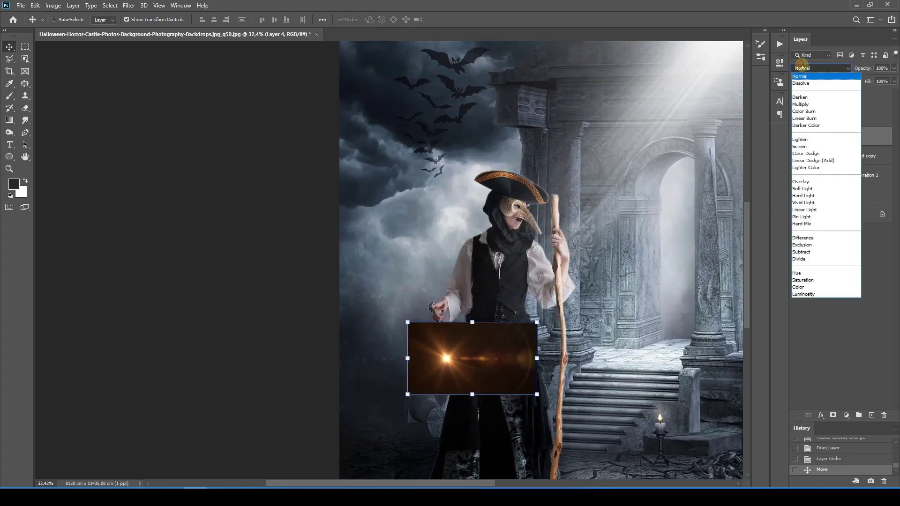
{"action": "left_click", "coordinate": [803, 67]}
{"action": "scroll", "coordinate": [802, 66], "scroll_direction": "down", "scroll_amount": 3}
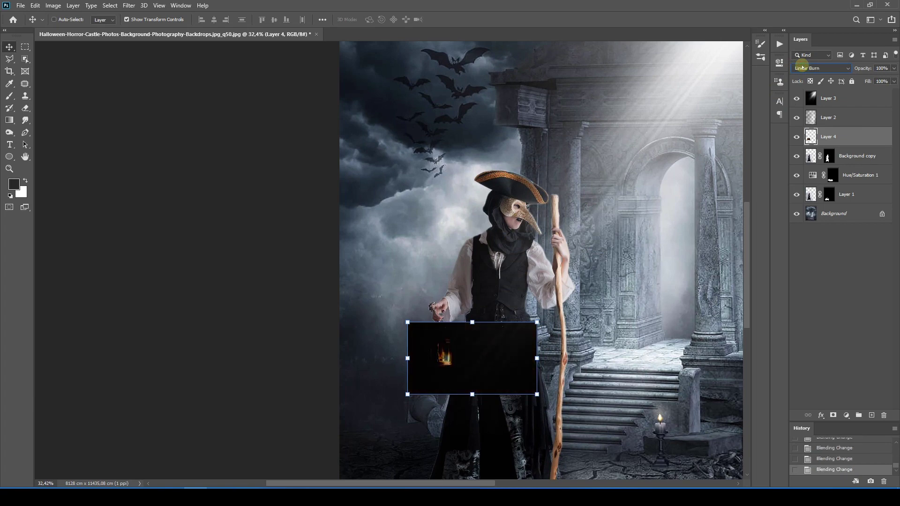
{"action": "scroll", "coordinate": [803, 66], "scroll_direction": "down", "scroll_amount": 2}
Align the flare's bright centre with the candle inside the lantern.
{"action": "left_click_drag", "start_coordinate": [474, 322], "coordinate": [502, 235]}
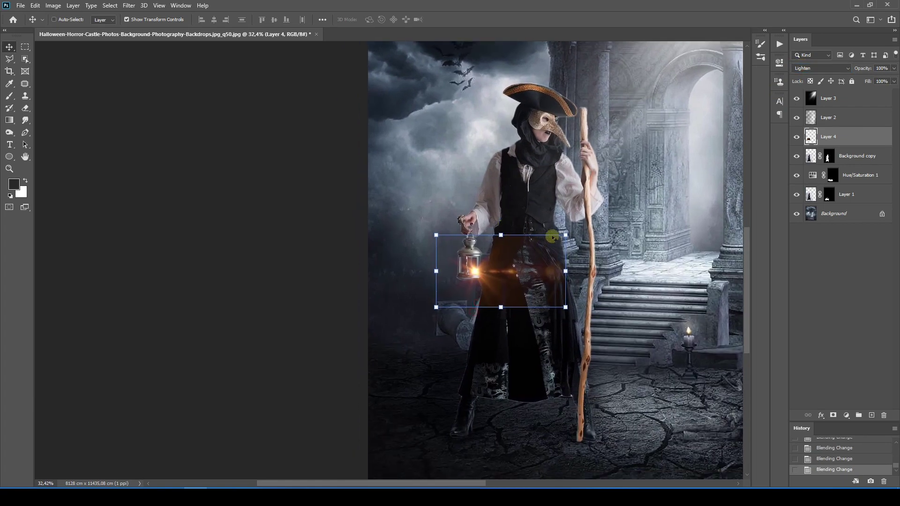
{"action": "left_click_drag", "start_coordinate": [514, 264], "coordinate": [506, 261]}
{"action": "scroll", "coordinate": [500, 267], "scroll_direction": "up", "scroll_amount": 9}
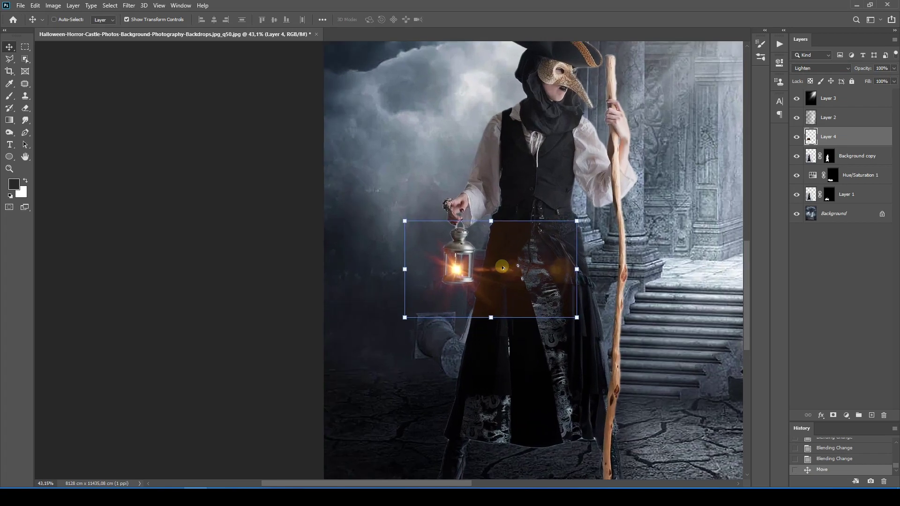
{"action": "left_click_drag", "start_coordinate": [432, 272], "coordinate": [435, 268]}
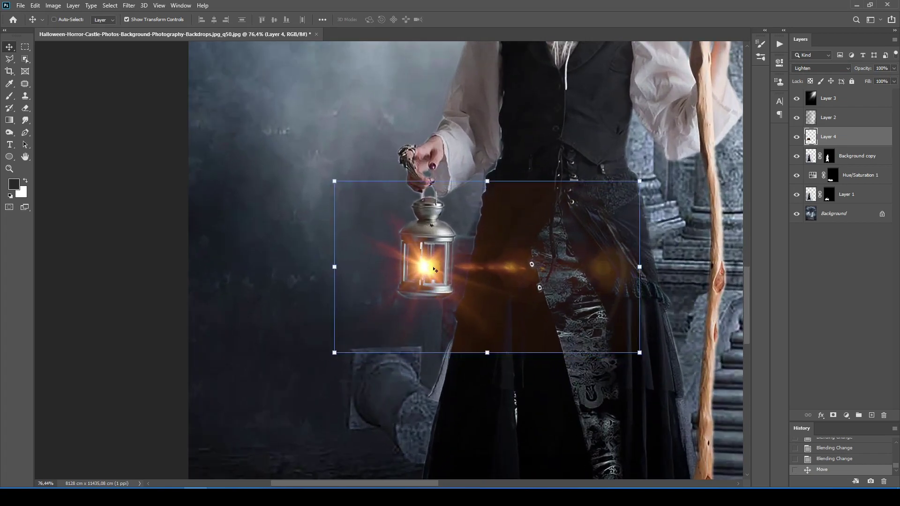
{"action": "scroll", "coordinate": [433, 277], "scroll_direction": "up", "scroll_amount": 3}
Add a mask to the flare layer and paint out its hard edges over the skirt with a 199 px soft black brush.
{"action": "key", "text": "b"}
{"action": "scroll", "coordinate": [432, 297], "scroll_direction": "down", "scroll_amount": 3}
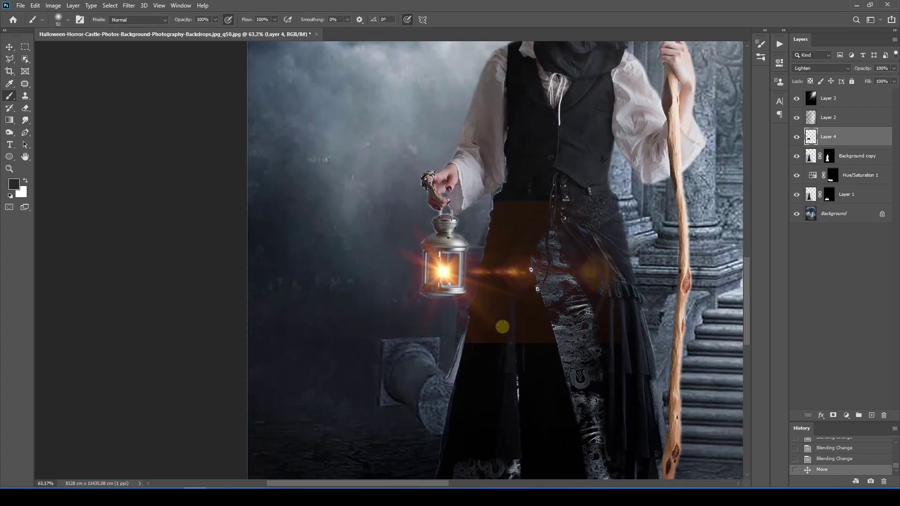
{"action": "left_click", "coordinate": [833, 416]}
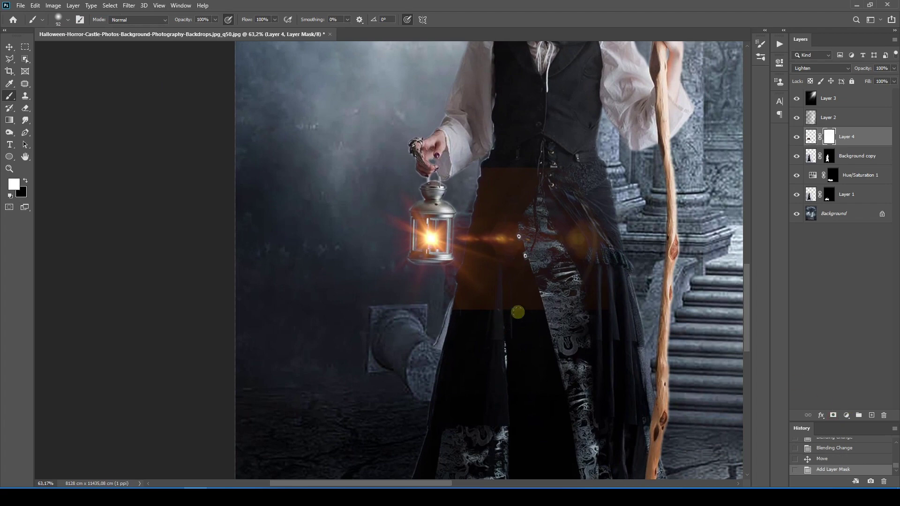
{"action": "right_click", "coordinate": [686, 256]}
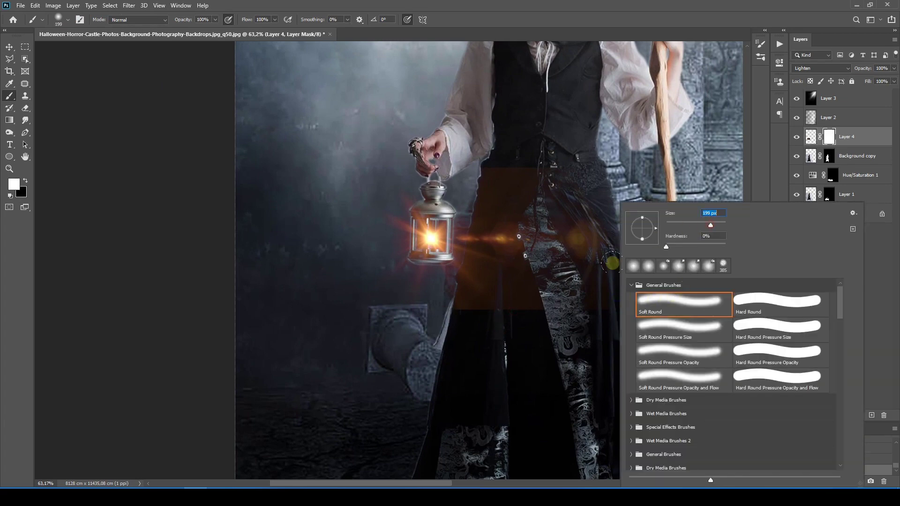
{"action": "key", "text": "Return"}
{"action": "key", "text": "x"}
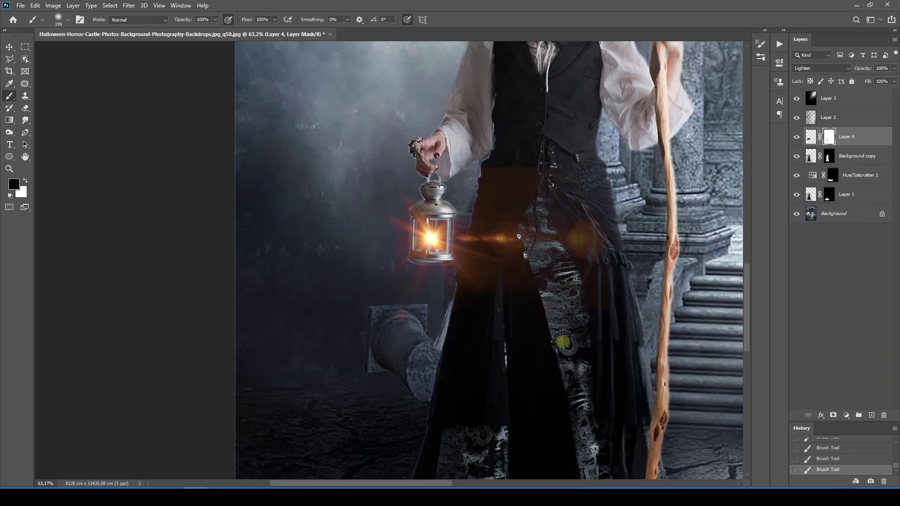
{"action": "scroll", "coordinate": [516, 201], "scroll_direction": "up", "scroll_amount": 2}
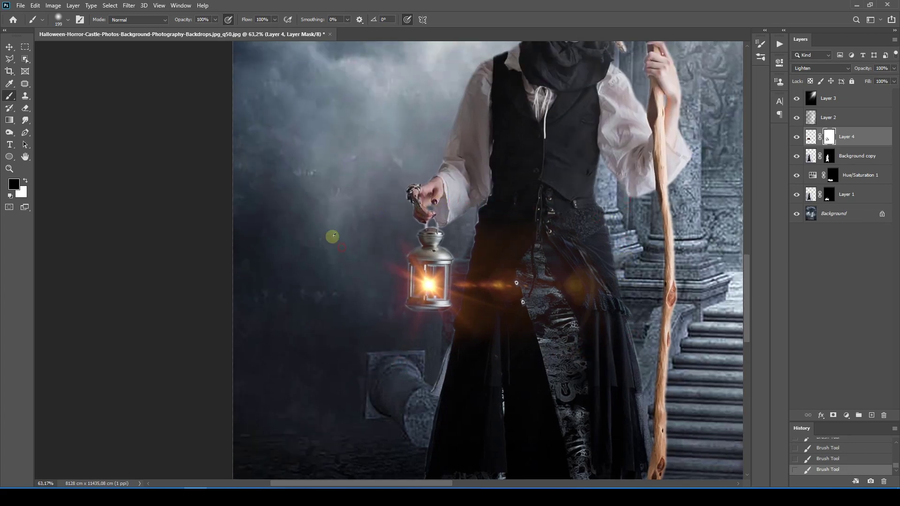
{"action": "scroll", "coordinate": [332, 237], "scroll_direction": "down", "scroll_amount": 8, "text": "alt"}
{"action": "key", "text": "v"}
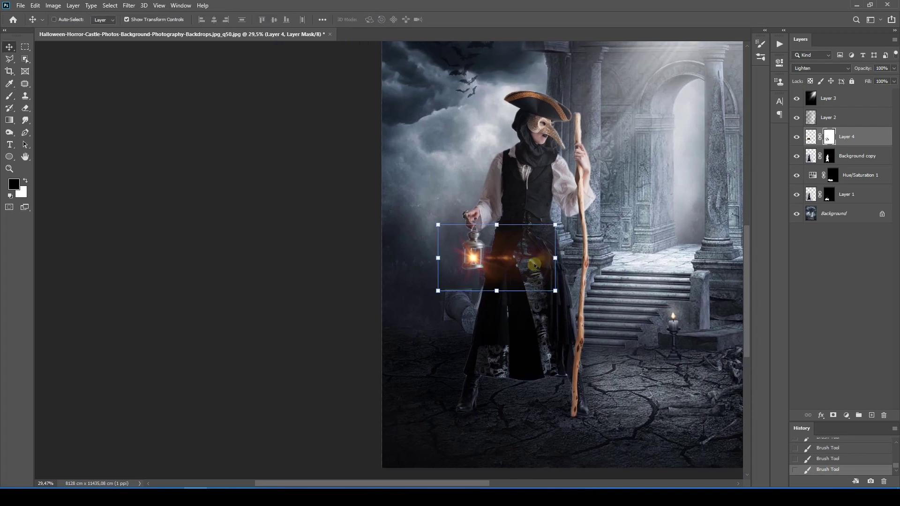
{"action": "scroll", "coordinate": [534, 266], "scroll_direction": "down", "scroll_amount": 2, "text": "alt"}
{"action": "key", "text": "b"}
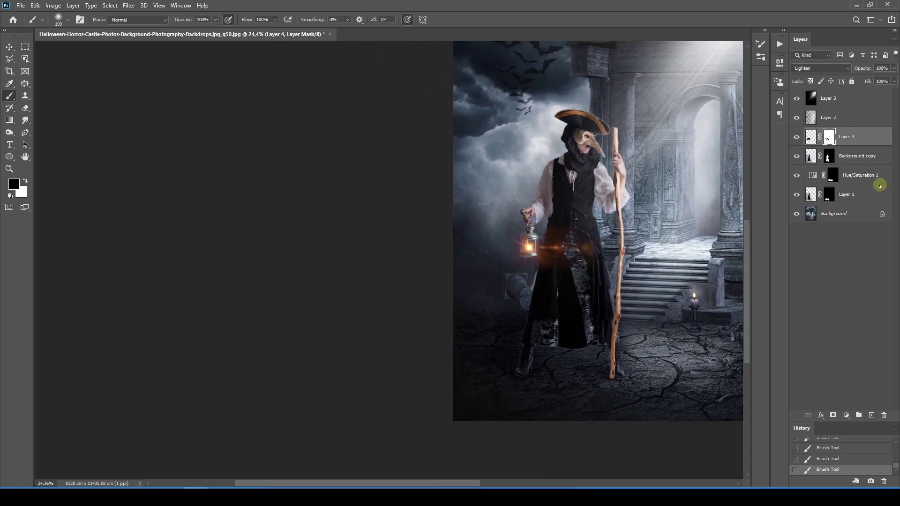
Create an empty layer directly above Hue/Saturation 1 and enlarge the soft brush to 800 px for a lantern glow.
{"action": "left_click", "coordinate": [864, 157]}
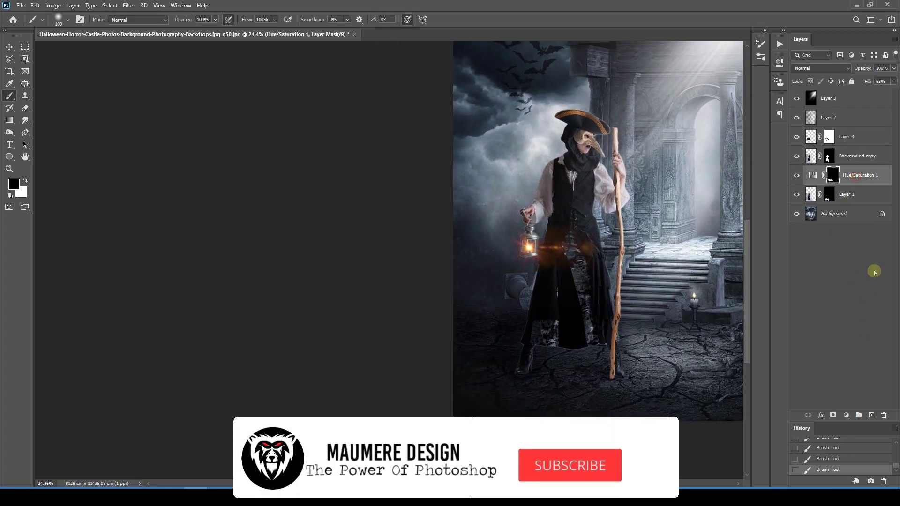
{"action": "left_click", "coordinate": [871, 415], "text": "ctrl"}
{"action": "scroll", "coordinate": [501, 242], "scroll_direction": "up", "scroll_amount": 6, "text": "alt"}
{"action": "key", "text": "x"}
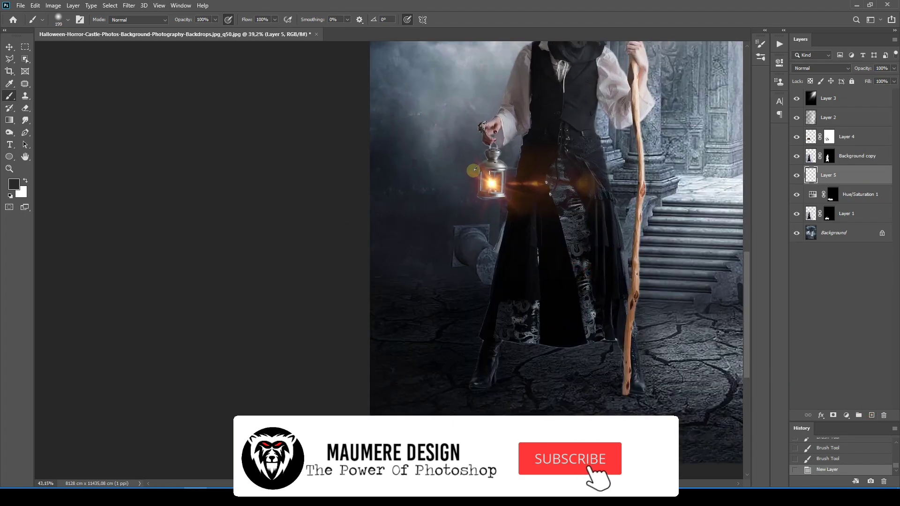
{"action": "scroll", "coordinate": [501, 242], "scroll_direction": "up", "scroll_amount": 1}
{"action": "key", "text": "bracketright"}
{"action": "key", "text": "bracketright"}
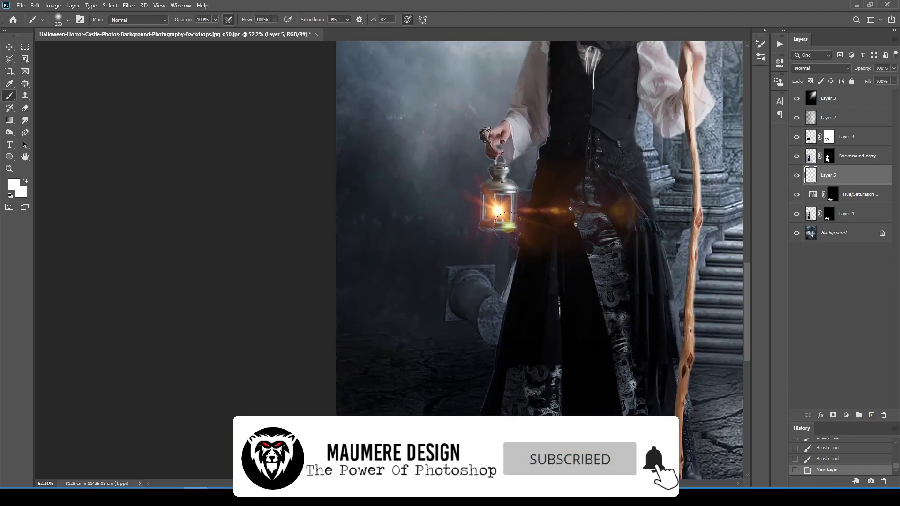
{"action": "key", "text": "bracketright"}
{"action": "key", "text": "bracketright"}
Try a white glow dab behind the lantern.
{"action": "left_click", "coordinate": [492, 208]}
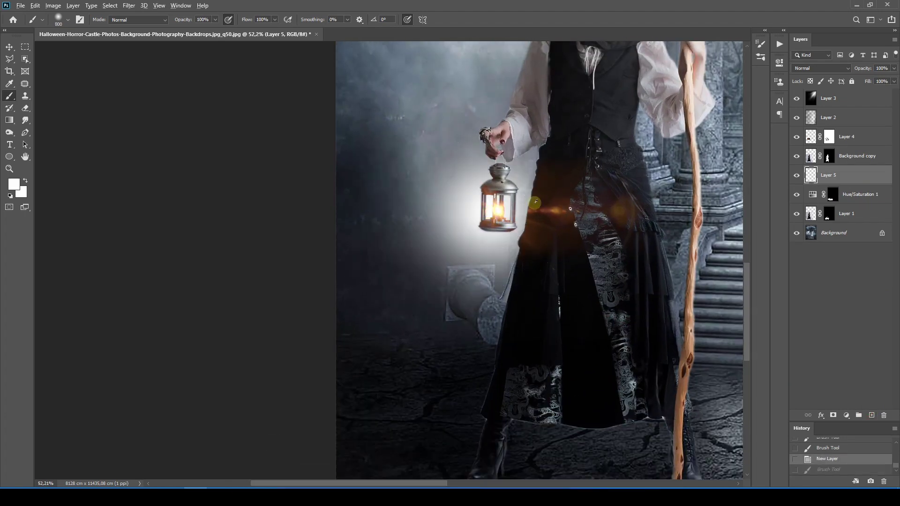
{"action": "key", "text": "ctrl+z"}
Set the foreground colour to orange ee8433, starting from a colour sampled from the lantern's flare.
{"action": "scroll", "coordinate": [540, 211], "scroll_direction": "up", "scroll_amount": 2, "text": "alt"}
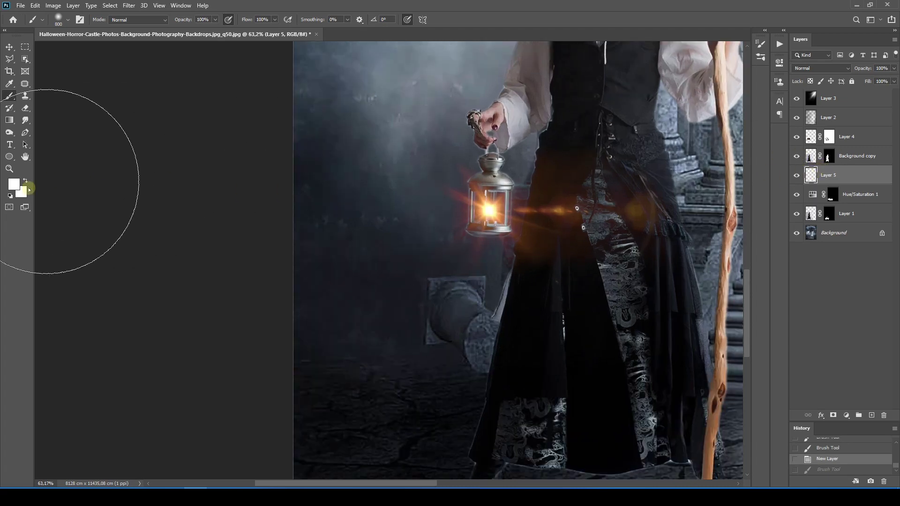
{"action": "left_click", "coordinate": [14, 185]}
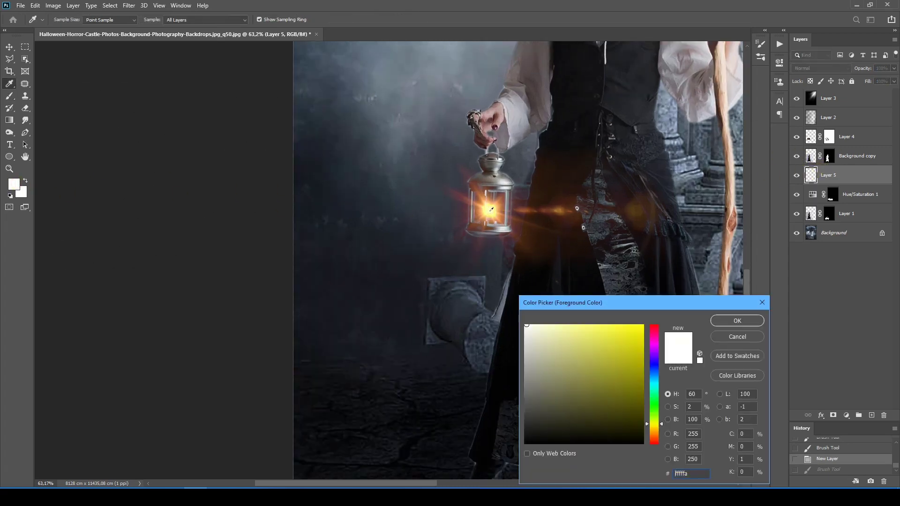
{"action": "left_click_drag", "start_coordinate": [491, 209], "coordinate": [500, 214]}
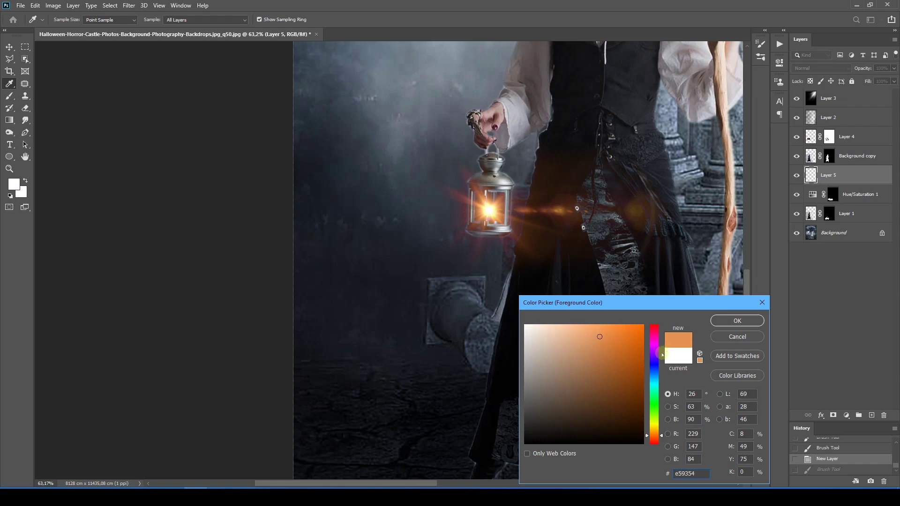
{"action": "left_click_drag", "start_coordinate": [599, 361], "coordinate": [614, 336]}
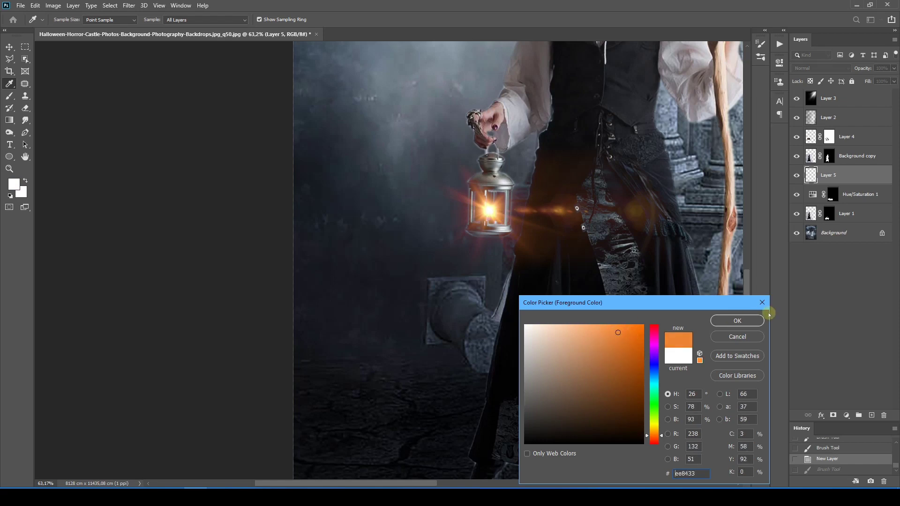
{"action": "left_click", "coordinate": [746, 320]}
Paint a large soft orange glow behind and around the lantern on the new layer with the 800 px brush.
{"action": "left_click", "coordinate": [464, 220]}
{"action": "scroll", "coordinate": [598, 225], "scroll_direction": "down", "scroll_amount": 1}
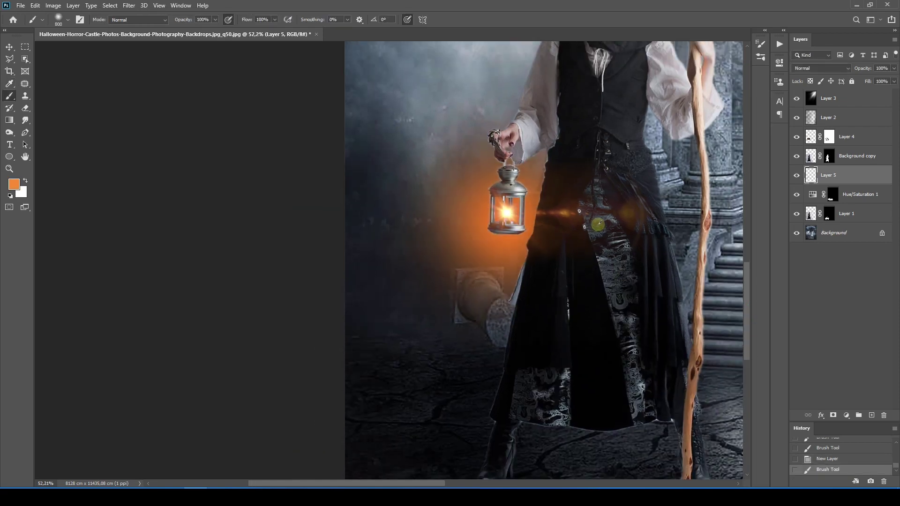
{"action": "scroll", "coordinate": [599, 224], "scroll_direction": "down", "scroll_amount": 1}
{"action": "left_click", "coordinate": [571, 237]}
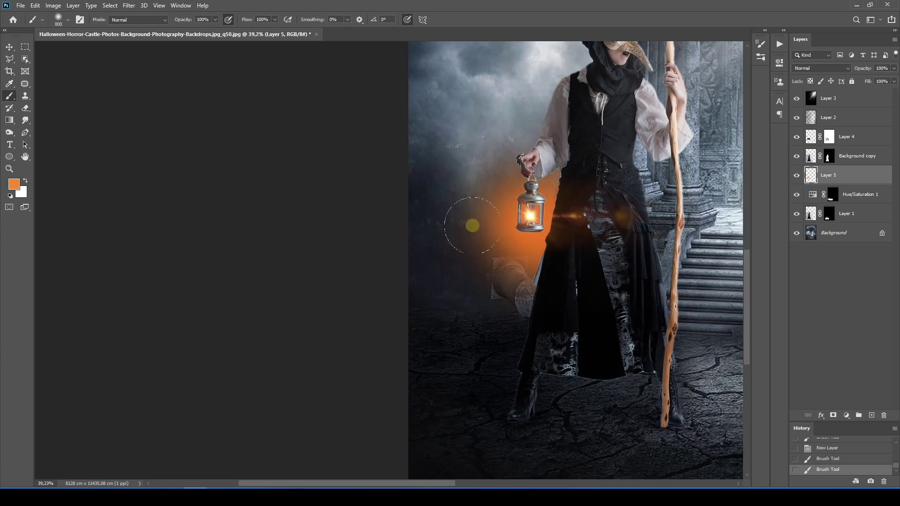
{"action": "left_click", "coordinate": [489, 233]}
{"action": "left_click", "coordinate": [508, 207]}
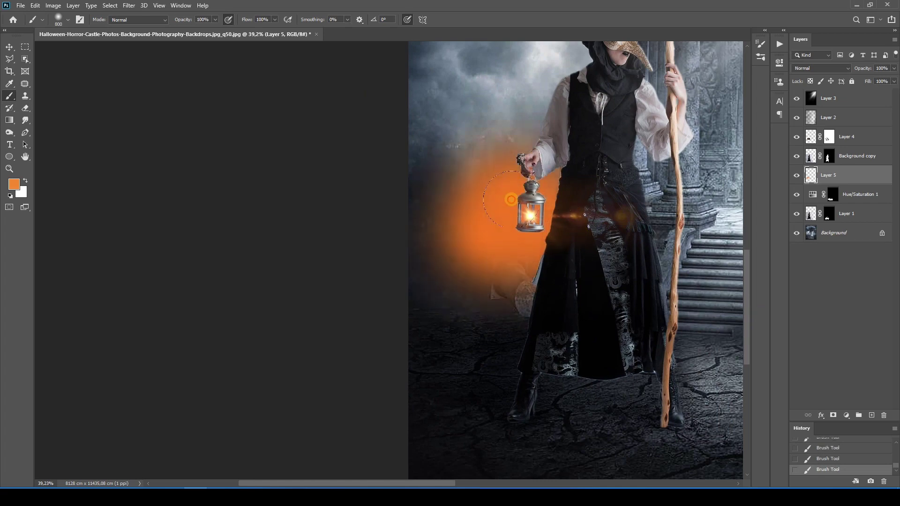
Apply a Gaussian Blur with a radius of 199.3 pixels to the orange glow on Layer 5.
{"action": "left_click", "coordinate": [120, 6]}
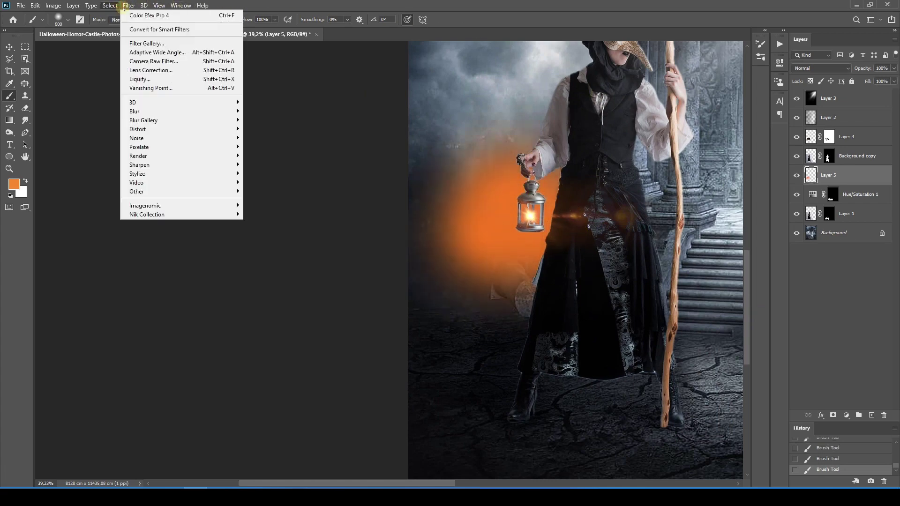
{"action": "mouse_move", "coordinate": [197, 111]}
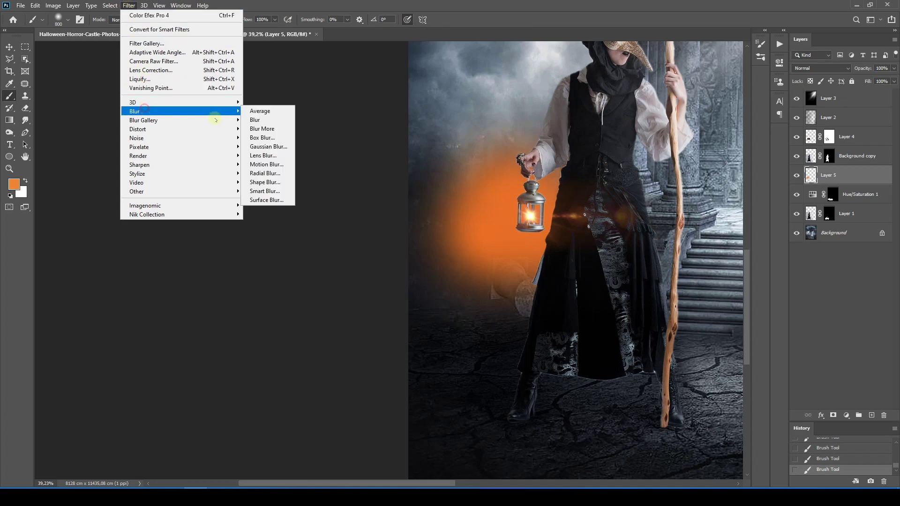
{"action": "left_click", "coordinate": [279, 147]}
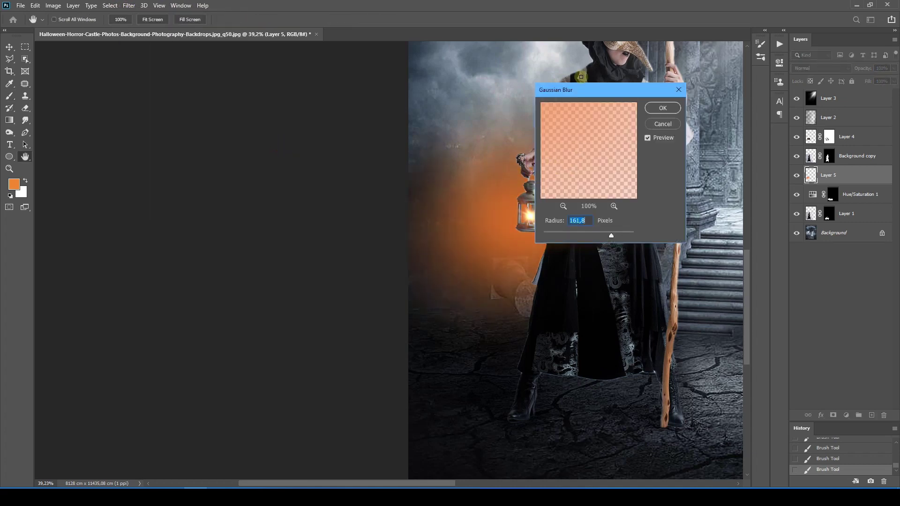
{"action": "left_click_drag", "start_coordinate": [590, 94], "coordinate": [680, 83]}
{"action": "mouse_move", "coordinate": [701, 223]}
{"action": "left_mouse_down"}
{"action": "mouse_move", "coordinate": [680, 224]}
{"action": "mouse_move", "coordinate": [714, 223]}
{"action": "left_mouse_up"}
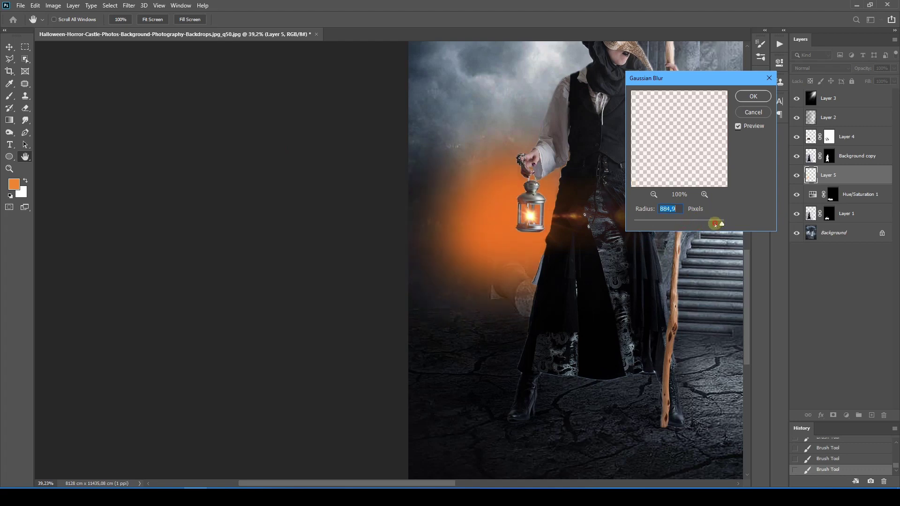
{"action": "mouse_move", "coordinate": [713, 224]}
{"action": "left_mouse_down"}
{"action": "mouse_move", "coordinate": [665, 226]}
{"action": "mouse_move", "coordinate": [708, 223]}
{"action": "left_mouse_up"}
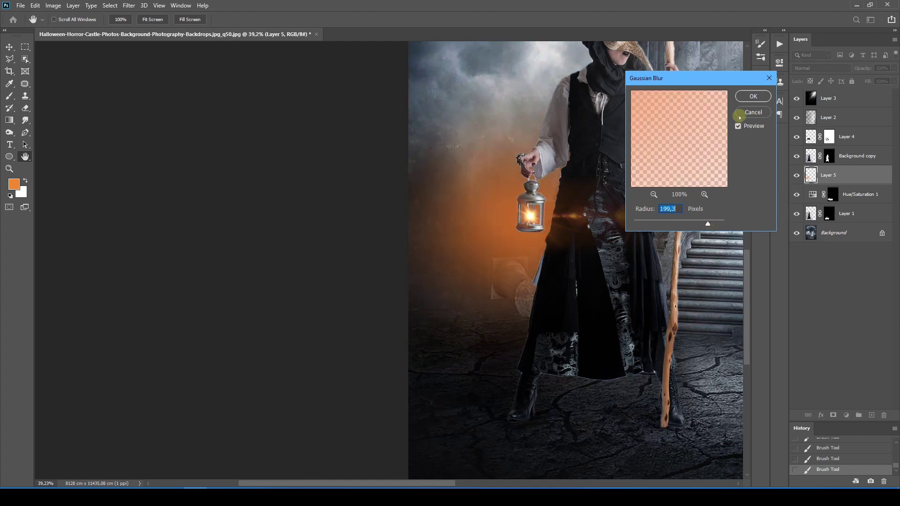
{"action": "left_click", "coordinate": [750, 96]}
Move the orange glow layer above Background copy and scale it up proportionally to about 136%.
{"action": "key", "text": "v"}
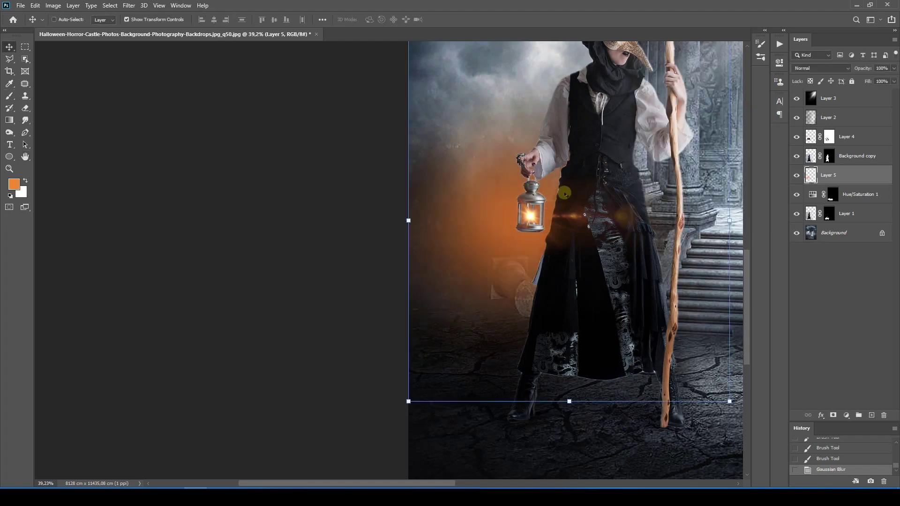
{"action": "scroll", "coordinate": [656, 169], "scroll_direction": "down", "scroll_amount": 4}
{"action": "left_click_drag", "start_coordinate": [827, 174], "coordinate": [825, 149]}
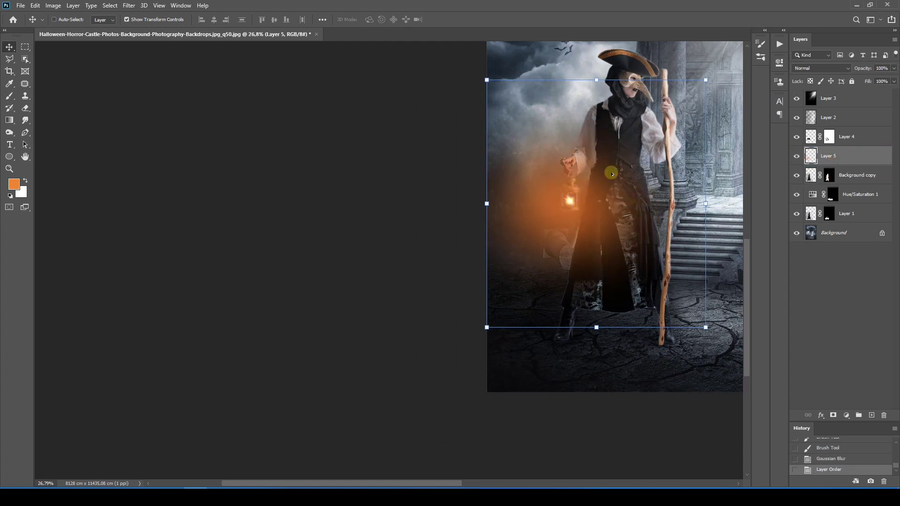
{"action": "scroll", "coordinate": [672, 117], "scroll_direction": "down", "scroll_amount": 1}
{"action": "left_click_drag", "start_coordinate": [696, 95], "coordinate": [732, 60]}
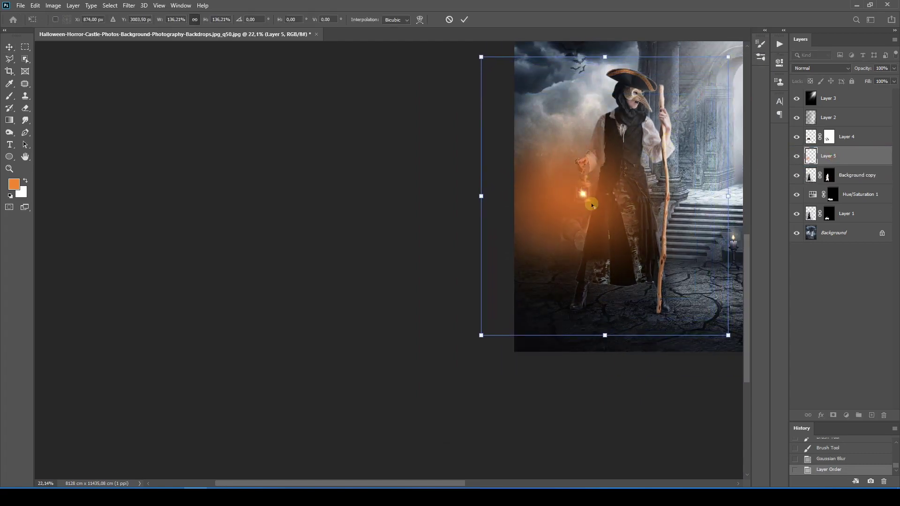
{"action": "key", "text": "Return"}
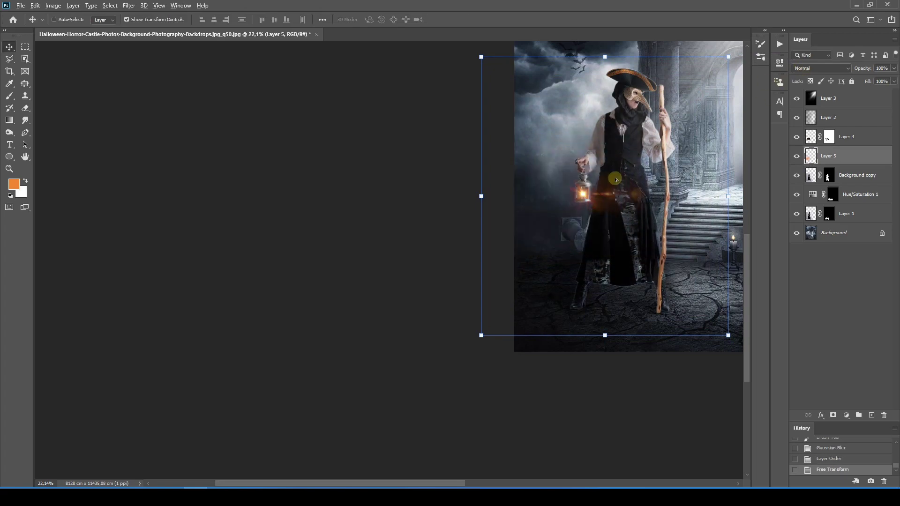
Compare the picture with and without the glow layer, and set the glow's blend mode to Screen and its opacity to 74%.
{"action": "scroll", "coordinate": [605, 183], "scroll_direction": "up", "scroll_amount": 4}
{"action": "scroll", "coordinate": [685, 170], "scroll_direction": "down", "scroll_amount": 2}
{"action": "left_click", "coordinate": [796, 156]}
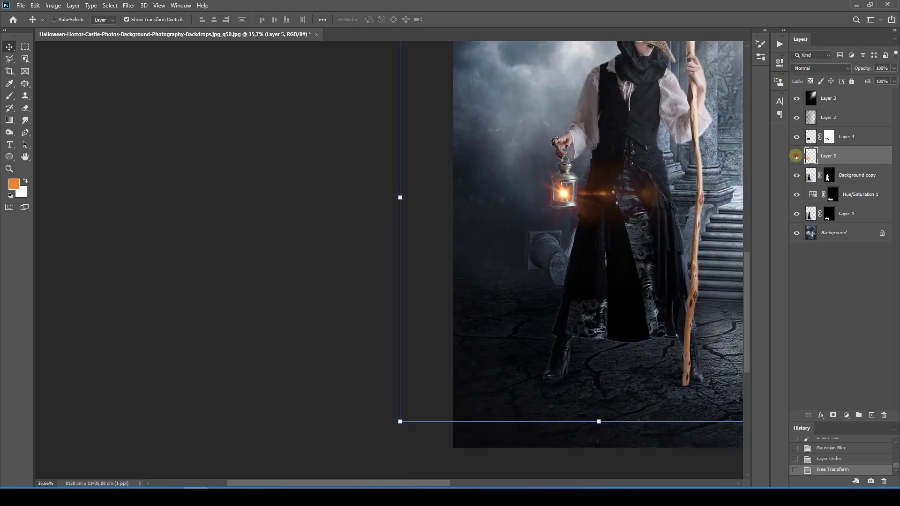
{"action": "left_click", "coordinate": [796, 155]}
{"action": "scroll", "coordinate": [712, 172], "scroll_direction": "up", "scroll_amount": 2}
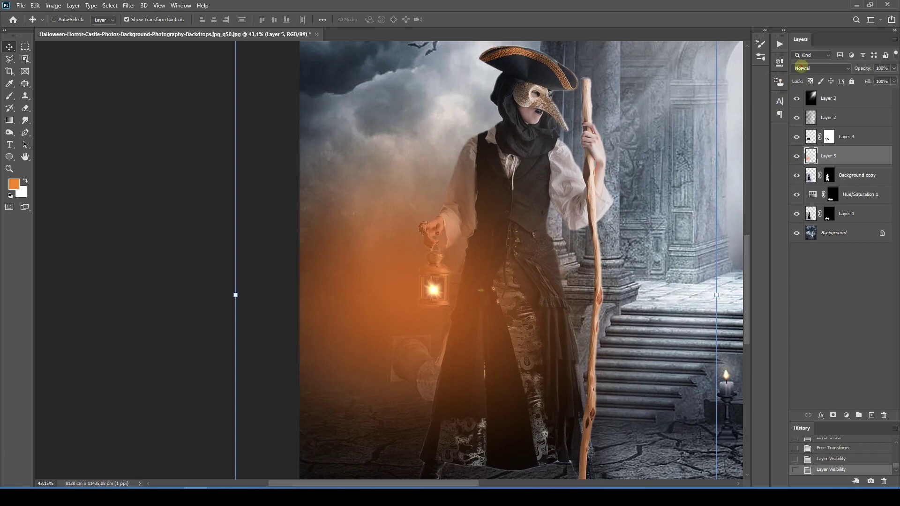
{"action": "scroll", "coordinate": [801, 68], "scroll_direction": "down", "scroll_amount": 3}
{"action": "scroll", "coordinate": [801, 68], "scroll_direction": "down", "scroll_amount": 4}
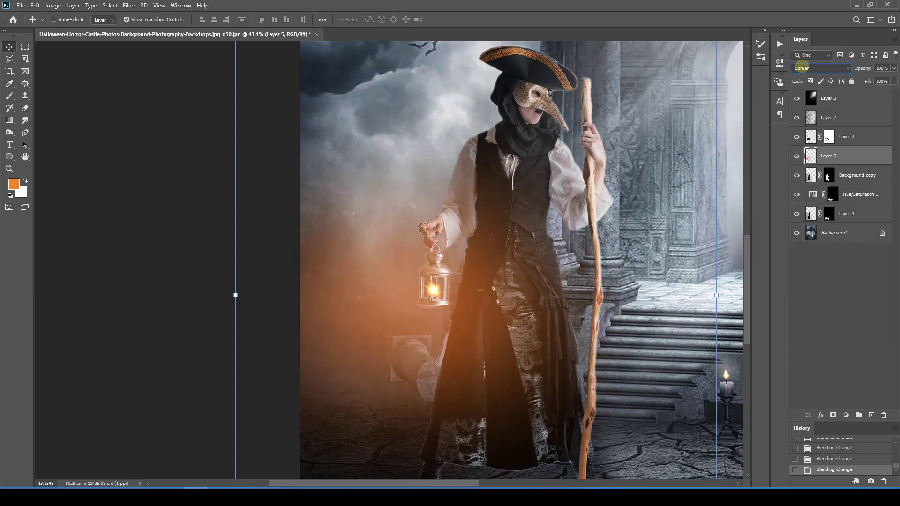
{"action": "scroll", "coordinate": [802, 68], "scroll_direction": "up", "scroll_amount": 1}
{"action": "scroll", "coordinate": [801, 68], "scroll_direction": "down", "scroll_amount": 1}
{"action": "scroll", "coordinate": [460, 228], "scroll_direction": "down", "scroll_amount": 5}
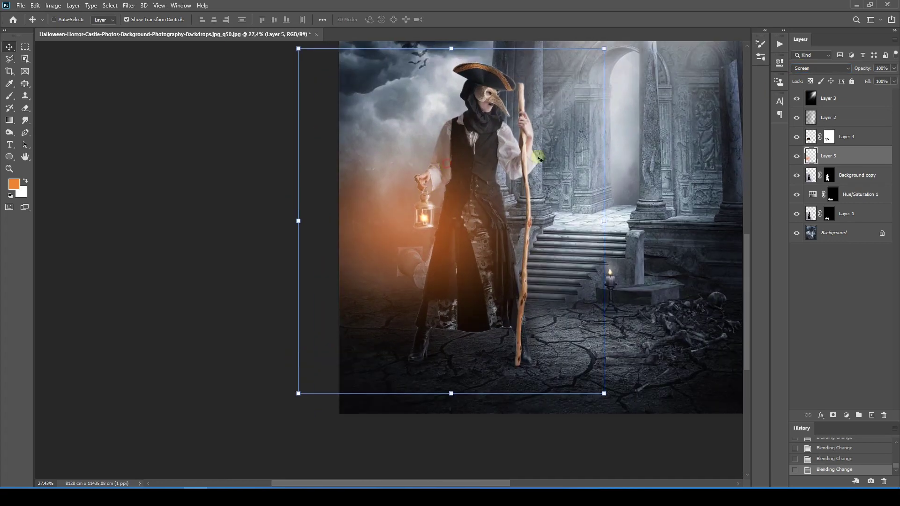
{"action": "left_click", "coordinate": [894, 68]}
{"action": "left_click_drag", "start_coordinate": [874, 78], "coordinate": [873, 79]}
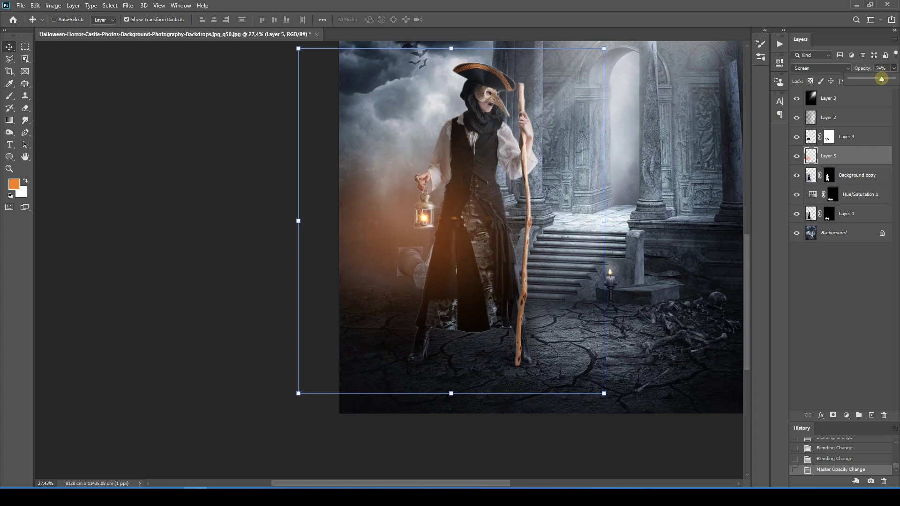
{"action": "scroll", "coordinate": [510, 192], "scroll_direction": "down", "scroll_amount": 3}
{"action": "key", "text": "b"}
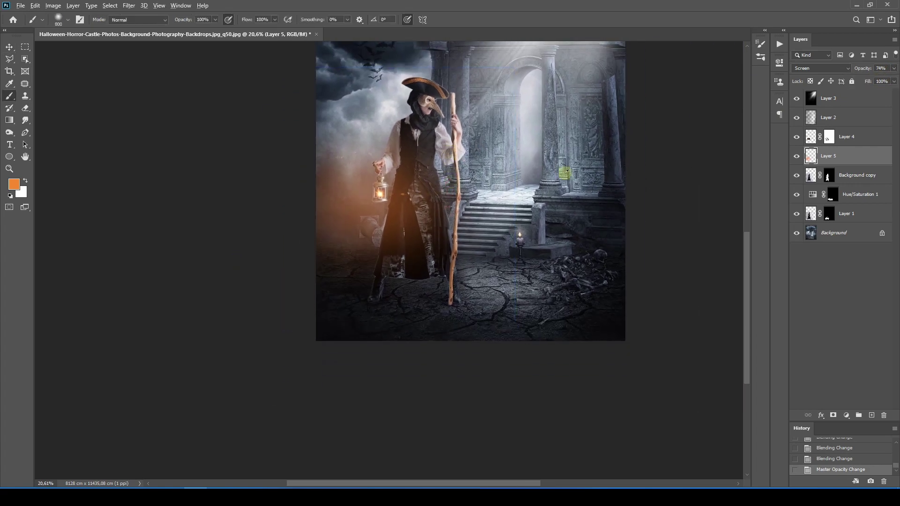
{"action": "scroll", "coordinate": [566, 173], "scroll_direction": "down", "scroll_amount": 3}
{"action": "key", "text": "v"}
{"action": "scroll", "coordinate": [497, 237], "scroll_direction": "up", "scroll_amount": 2}
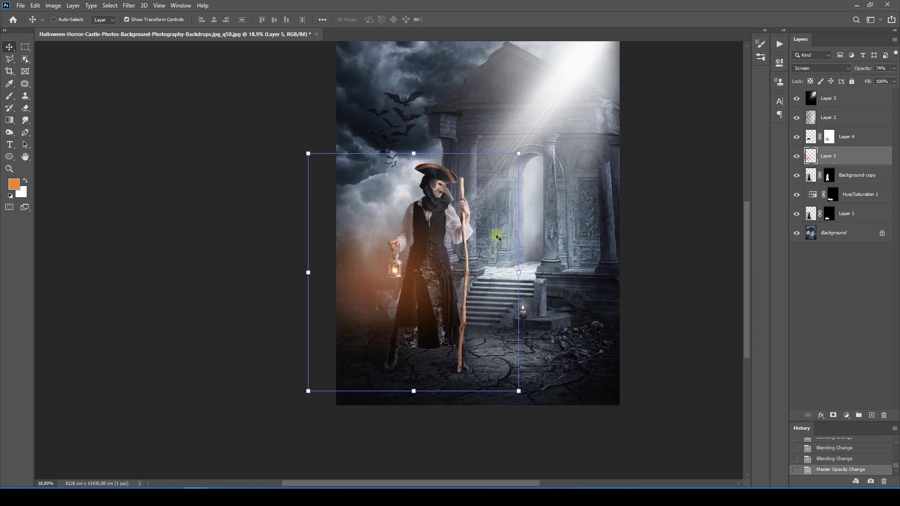
{"action": "scroll", "coordinate": [498, 237], "scroll_direction": "up", "scroll_amount": 4}
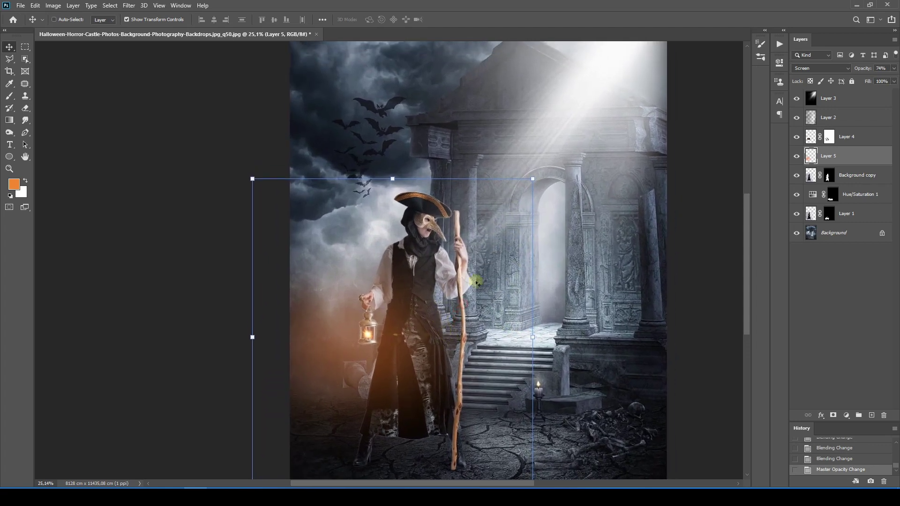
{"action": "scroll", "coordinate": [476, 283], "scroll_direction": "up", "scroll_amount": 3}
{"action": "scroll", "coordinate": [488, 214], "scroll_direction": "down", "scroll_amount": 4}
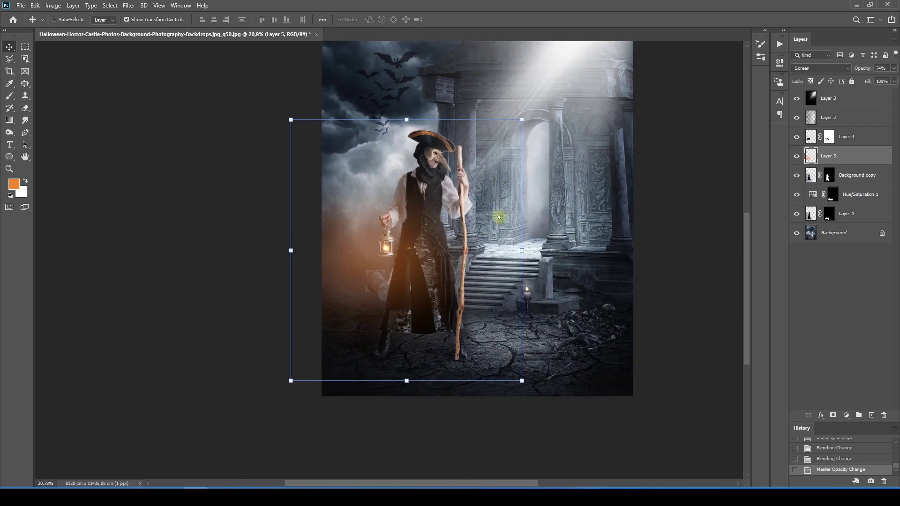
{"action": "left_click_drag", "start_coordinate": [500, 217], "coordinate": [503, 198]}
{"action": "scroll", "coordinate": [461, 213], "scroll_direction": "up", "scroll_amount": 5}
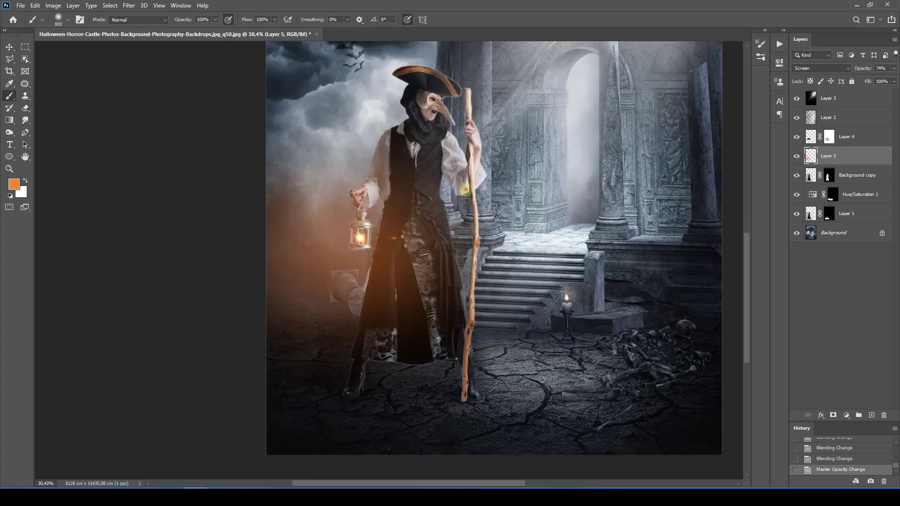
{"action": "scroll", "coordinate": [471, 207], "scroll_direction": "down", "scroll_amount": 4}
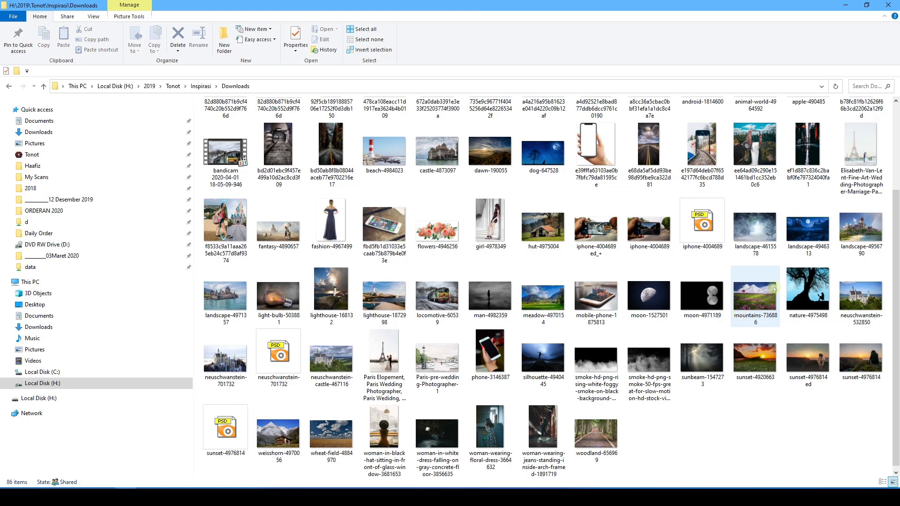
Switch to the Downloads folder and open the smoke-hd-png-smoke-50-fps picture from it in Photoshop.
{"action": "left_click", "coordinate": [649, 363]}
{"action": "key", "text": "alt+Tab"}
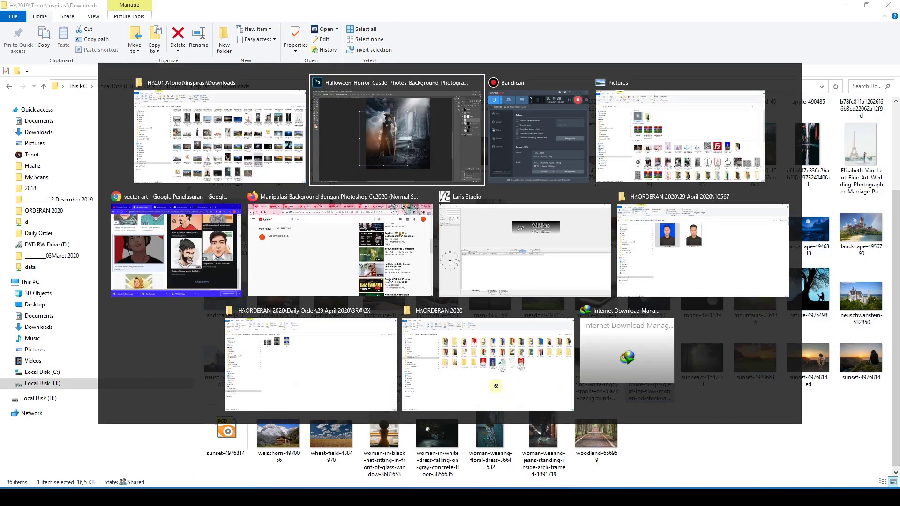
{"action": "left_click_drag", "start_coordinate": [496, 386], "coordinate": [803, 277]}
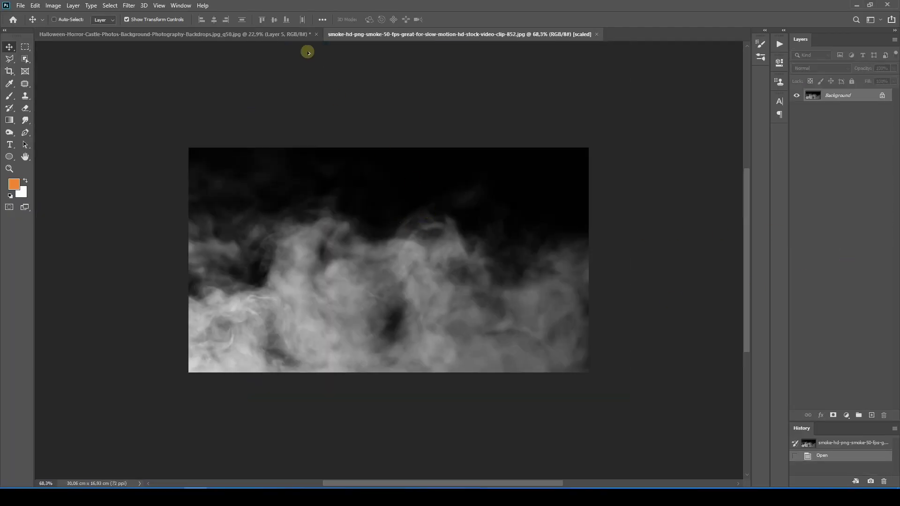
Copy the smoke picture into the castle composite as a new layer and close the smoke document.
{"action": "left_click_drag", "start_coordinate": [367, 35], "coordinate": [588, 177]}
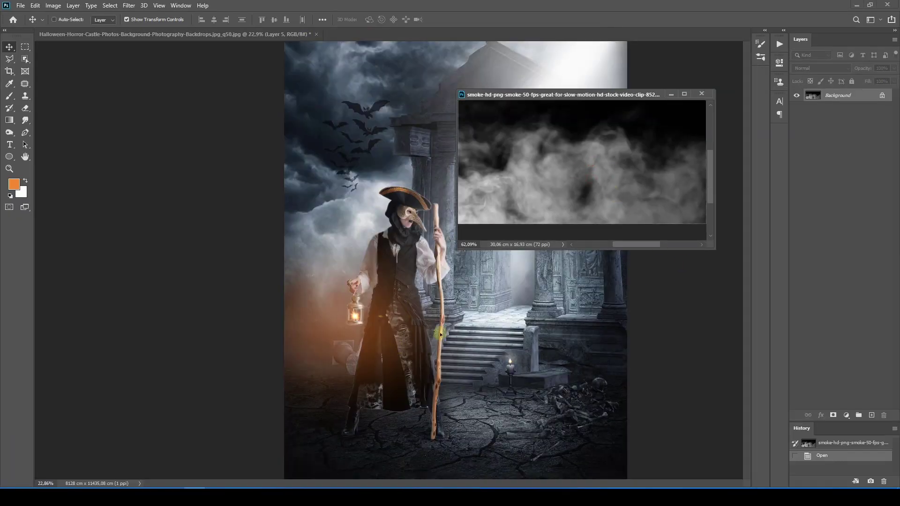
{"action": "left_click_drag", "start_coordinate": [440, 335], "coordinate": [439, 334]}
{"action": "left_click", "coordinate": [623, 134]}
{"action": "key", "text": "ctrl+w"}
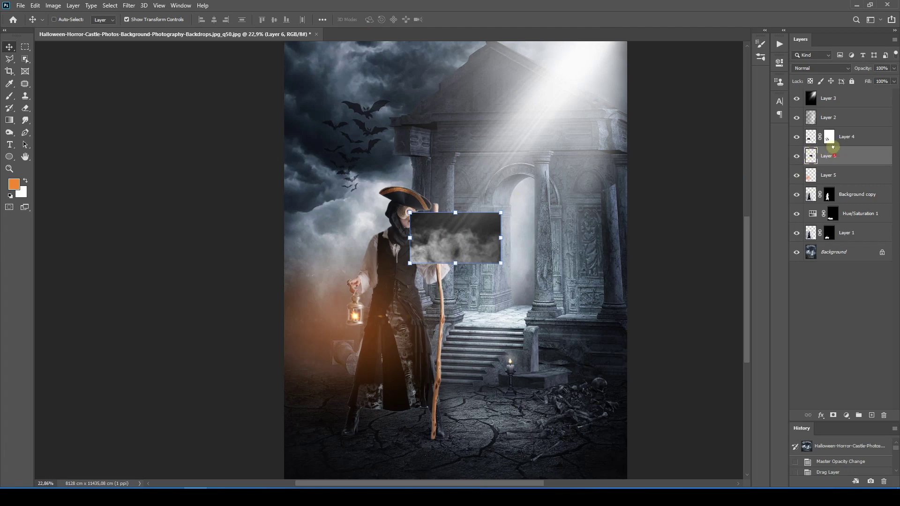
Bring the smoke layer to the top of the stack and stretch it across the lower scene, about 383% wide and 399% high.
{"action": "left_click_drag", "start_coordinate": [833, 147], "coordinate": [821, 93]}
{"action": "left_click_drag", "start_coordinate": [470, 236], "coordinate": [341, 452]}
{"action": "left_click_drag", "start_coordinate": [382, 430], "coordinate": [593, 237]}
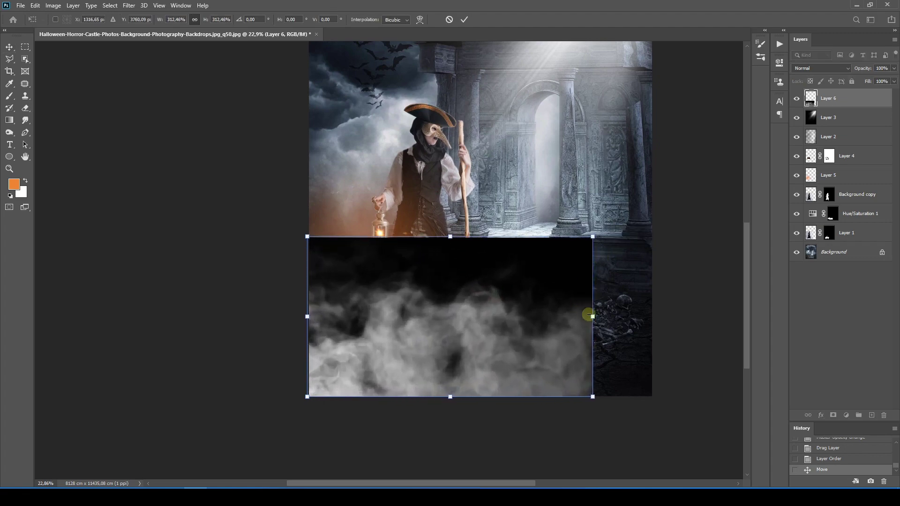
{"action": "left_click_drag", "start_coordinate": [589, 314], "coordinate": [657, 315]}
{"action": "left_click_drag", "start_coordinate": [483, 402], "coordinate": [481, 419]}
{"action": "left_click_drag", "start_coordinate": [483, 236], "coordinate": [482, 216]}
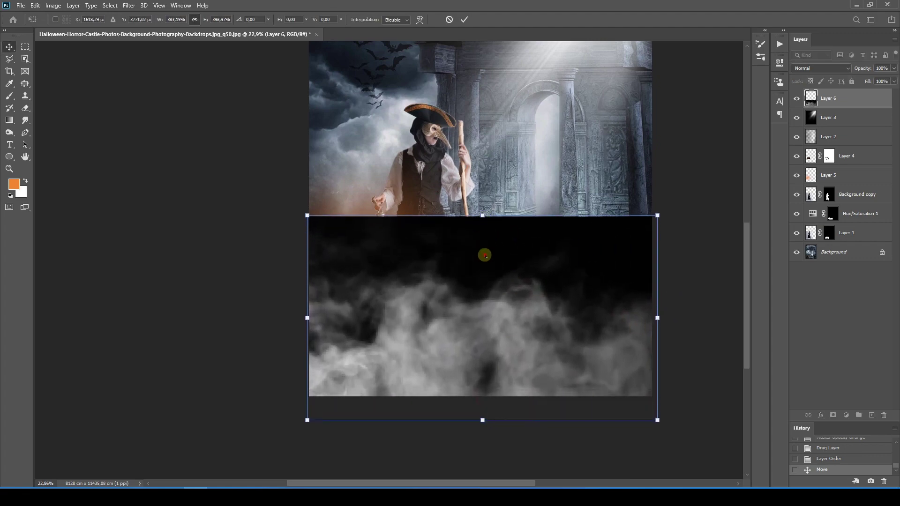
{"action": "double_click", "coordinate": [485, 255]}
Try several blend modes on the smoke layer and set it to Screen.
{"action": "scroll", "coordinate": [492, 291], "scroll_direction": "down", "scroll_amount": 2}
{"action": "left_click", "coordinate": [804, 68]}
{"action": "left_click", "coordinate": [804, 72]}
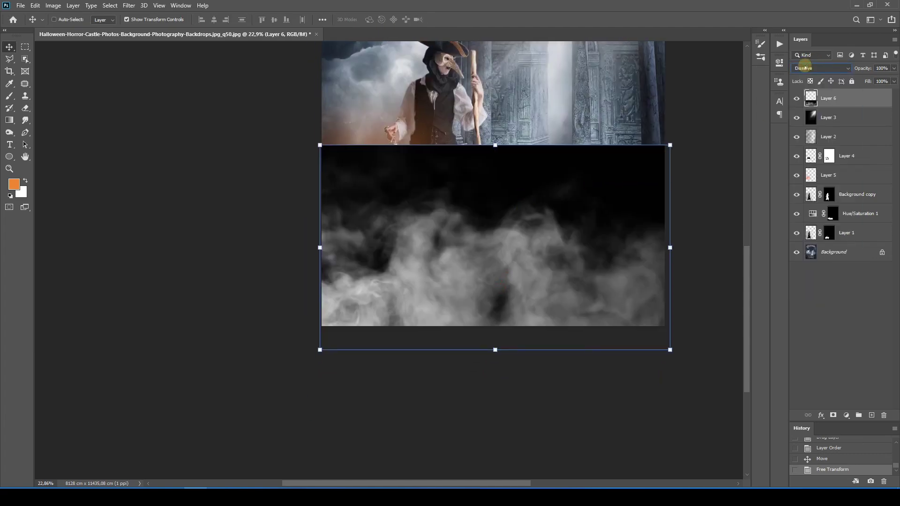
{"action": "scroll", "coordinate": [804, 68], "scroll_direction": "down", "scroll_amount": 3}
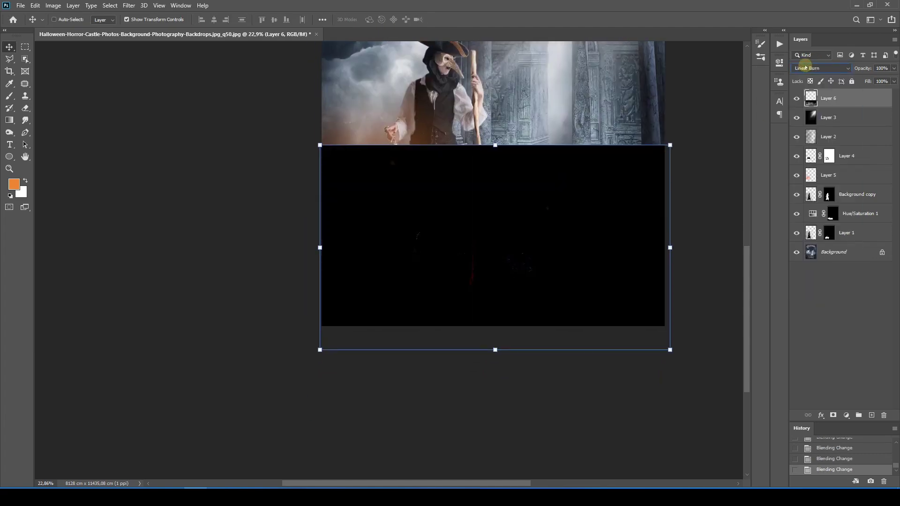
{"action": "scroll", "coordinate": [805, 68], "scroll_direction": "down", "scroll_amount": 4}
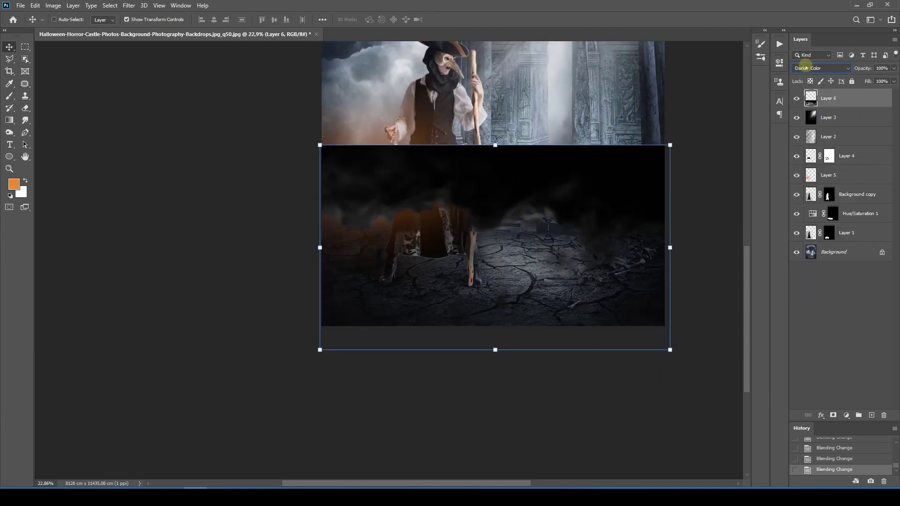
{"action": "scroll", "coordinate": [806, 68], "scroll_direction": "up", "scroll_amount": 1}
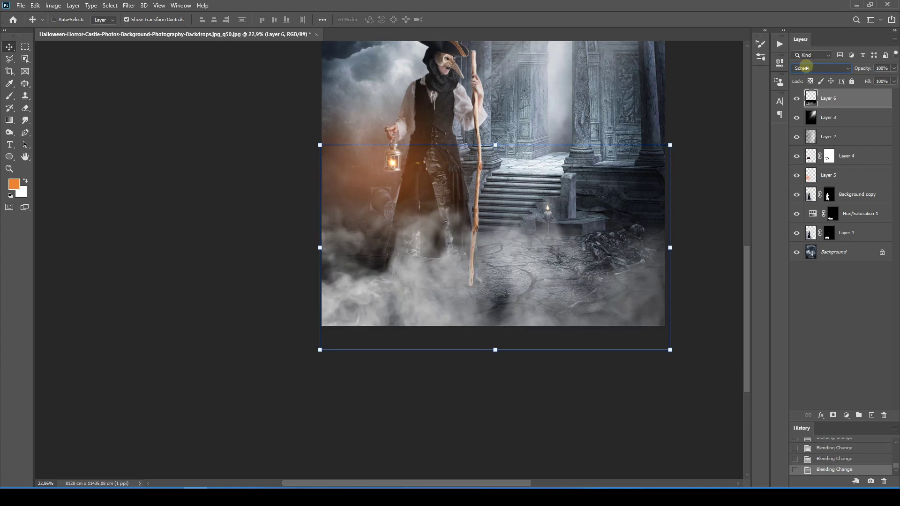
Reduce the smoke layer's fill to 70%.
{"action": "left_click", "coordinate": [895, 81]}
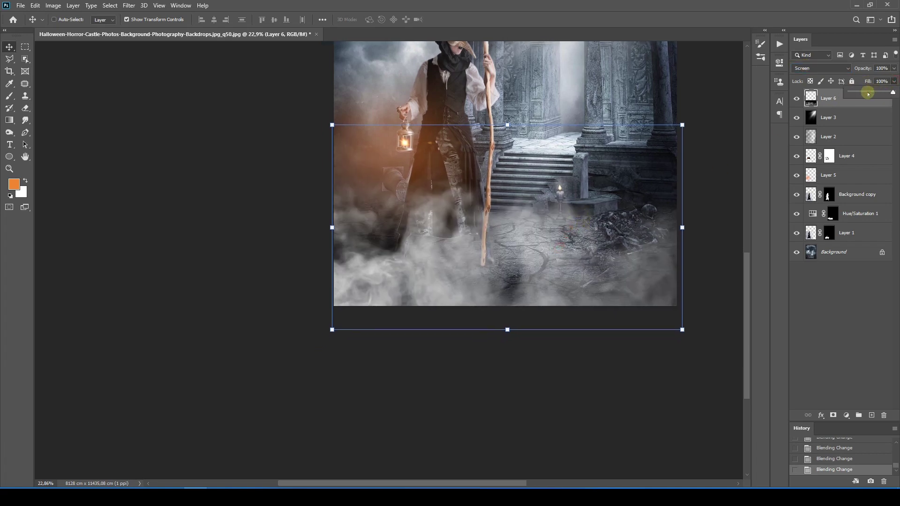
{"action": "left_click_drag", "start_coordinate": [868, 94], "coordinate": [884, 90]}
{"action": "scroll", "coordinate": [513, 235], "scroll_direction": "up", "scroll_amount": 2}
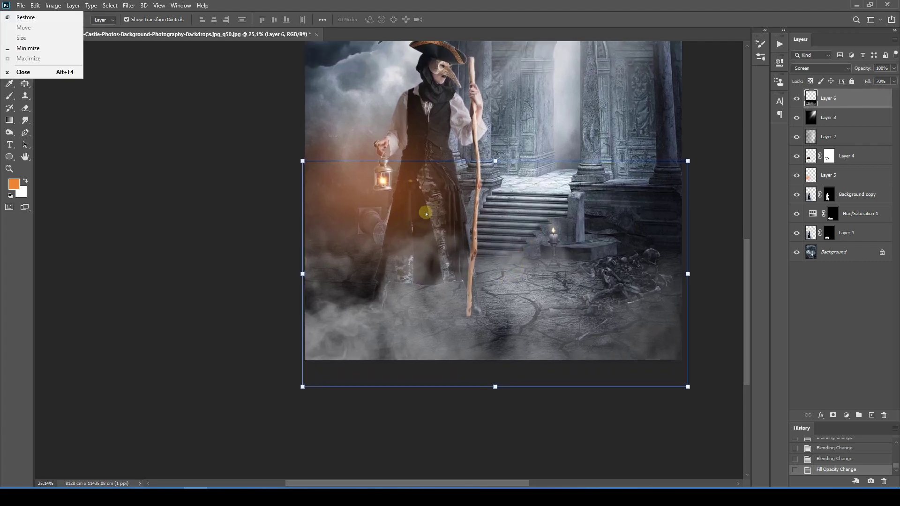
{"action": "scroll", "coordinate": [428, 234], "scroll_direction": "up", "scroll_amount": 1}
{"action": "scroll", "coordinate": [563, 141], "scroll_direction": "up", "scroll_amount": 3}
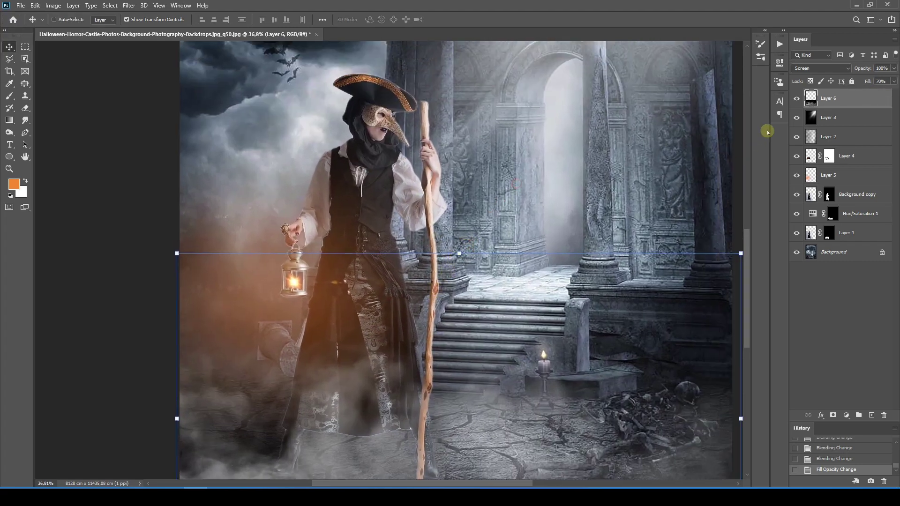
Duplicate the Background copy layer of the masked woman together with its mask.
{"action": "left_click", "coordinate": [809, 194]}
{"action": "left_click_drag", "start_coordinate": [456, 248], "coordinate": [473, 254]}
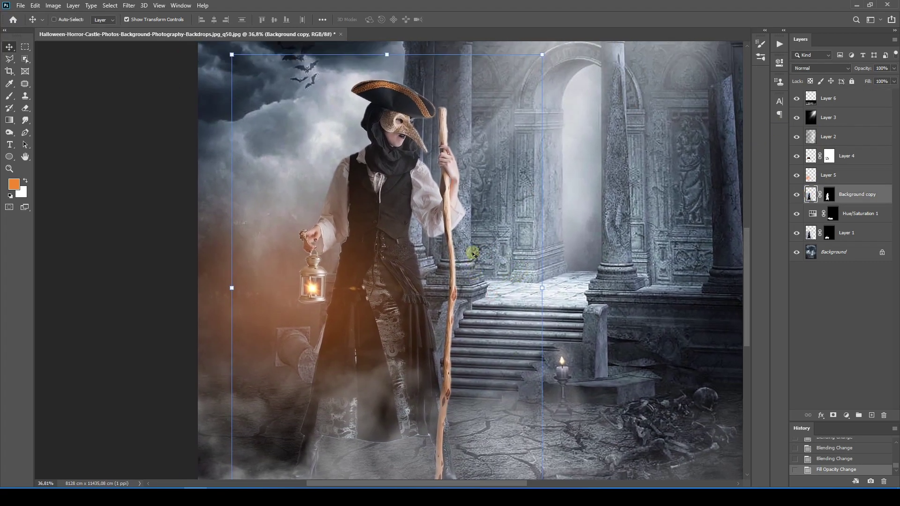
{"action": "key", "text": "ctrl"}
{"action": "left_click_drag", "start_coordinate": [811, 194], "coordinate": [872, 415]}
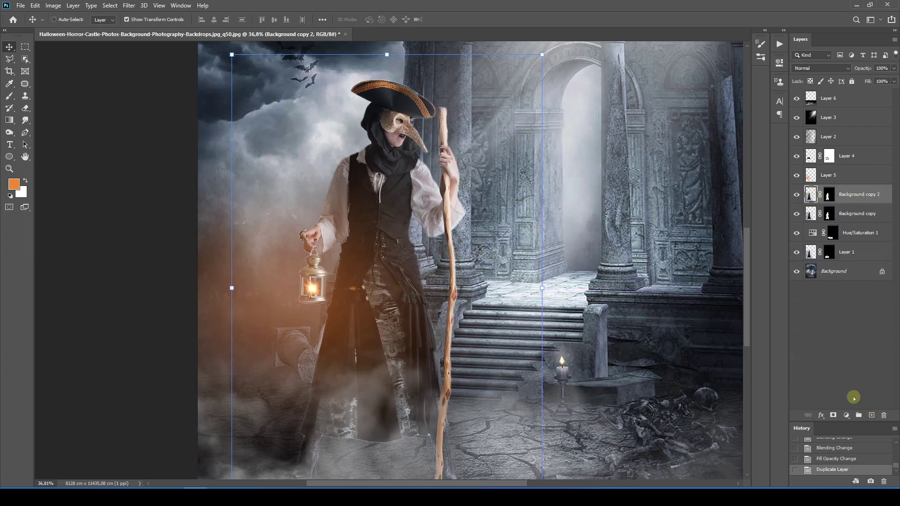
Add a Hue/Saturation adjustment with hue -12, saturation about +9 and lightness about -17, clipped to the Background copy 2 layer.
{"action": "scroll", "coordinate": [262, 160], "scroll_direction": "down", "scroll_amount": 2}
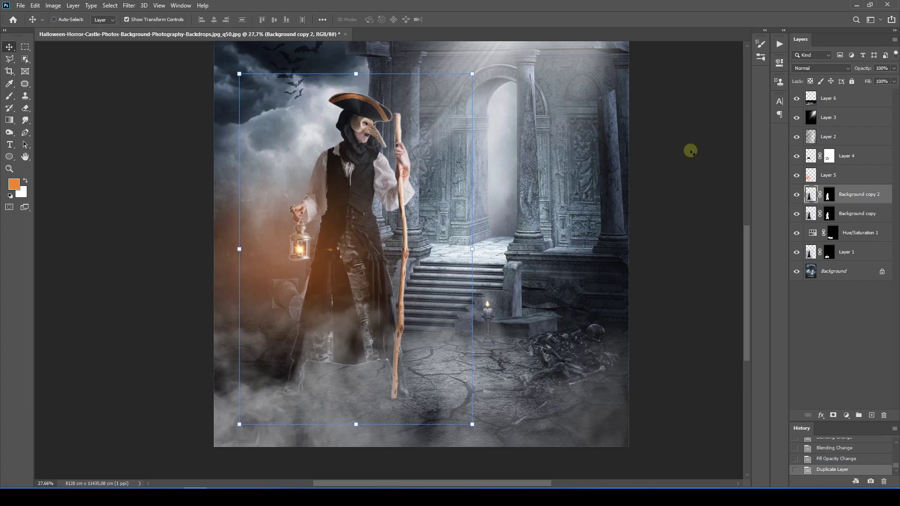
{"action": "left_click", "coordinate": [846, 414]}
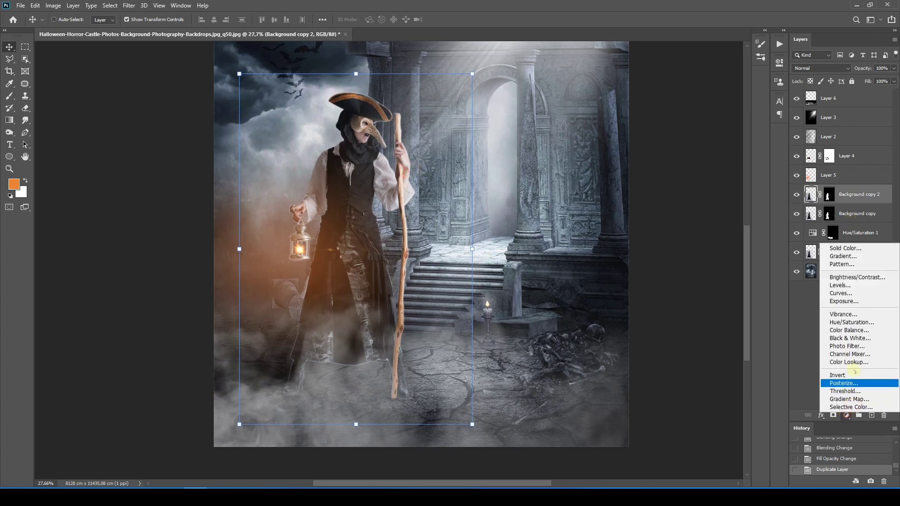
{"action": "left_click", "coordinate": [835, 328]}
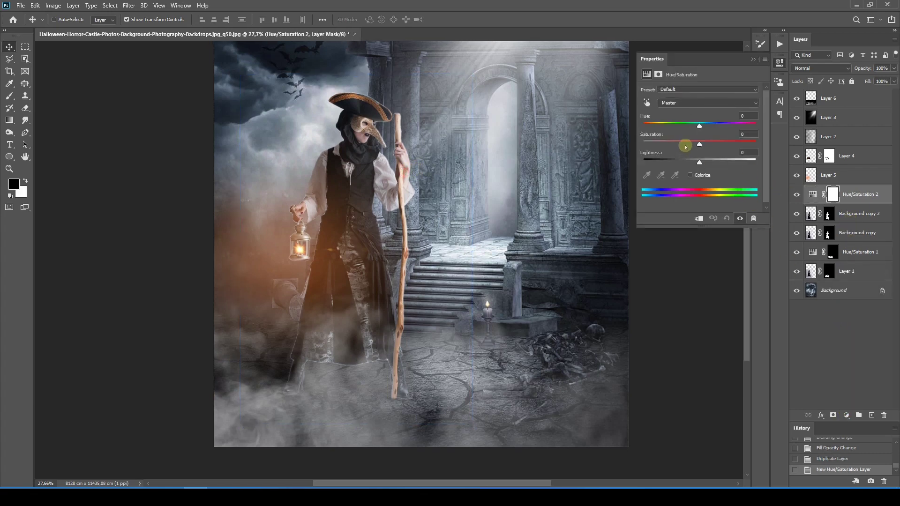
{"action": "mouse_move", "coordinate": [699, 143]}
{"action": "left_mouse_down"}
{"action": "mouse_move", "coordinate": [713, 143]}
{"action": "mouse_move", "coordinate": [663, 126]}
{"action": "mouse_move", "coordinate": [703, 126]}
{"action": "mouse_move", "coordinate": [699, 131]}
{"action": "left_mouse_up"}
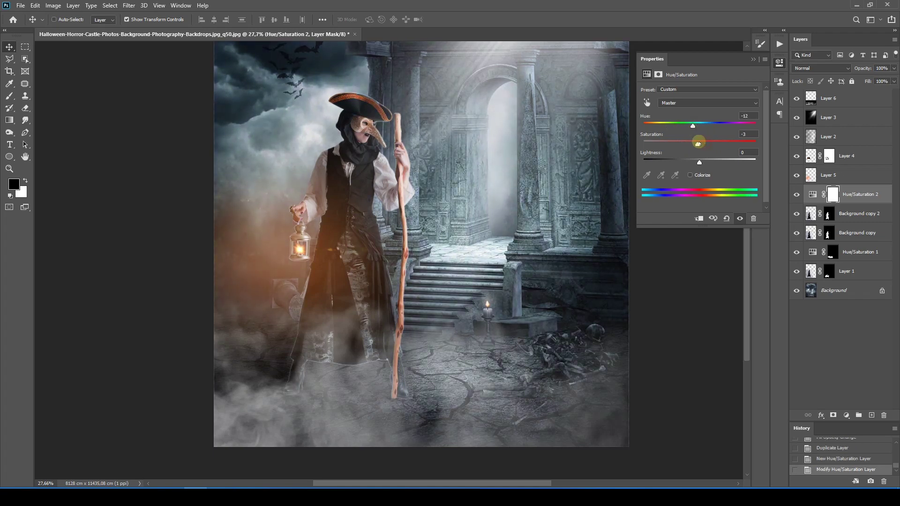
{"action": "left_click_drag", "start_coordinate": [699, 161], "coordinate": [689, 161]}
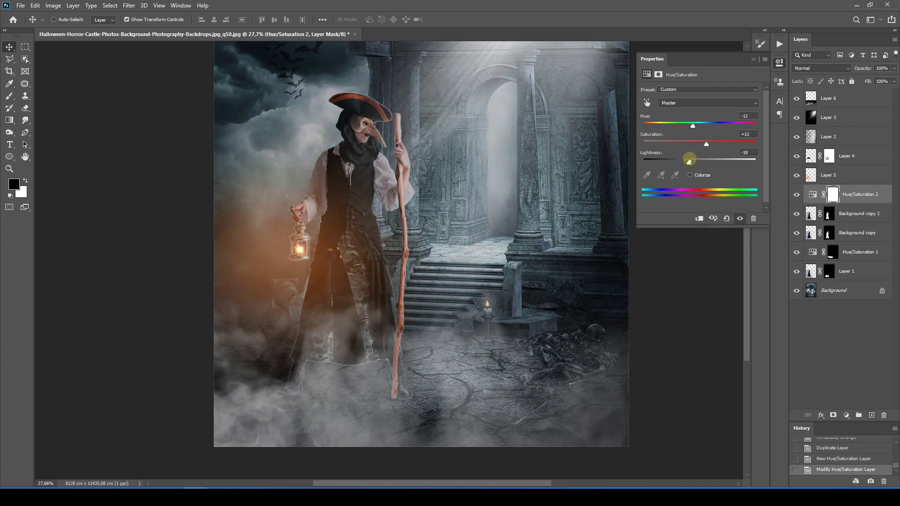
{"action": "left_click", "coordinate": [753, 60]}
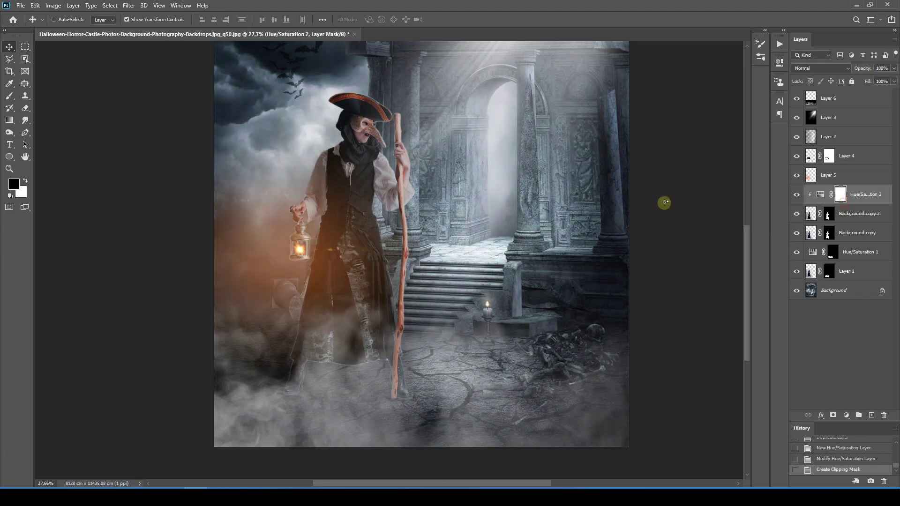
{"action": "scroll", "coordinate": [485, 201], "scroll_direction": "up", "scroll_amount": 2}
{"action": "left_click", "coordinate": [829, 190], "text": "alt"}
Readjust the clipped Hue/Saturation layer to hue +2, saturation +18 and lightness about -11.
{"action": "double_click", "coordinate": [820, 194]}
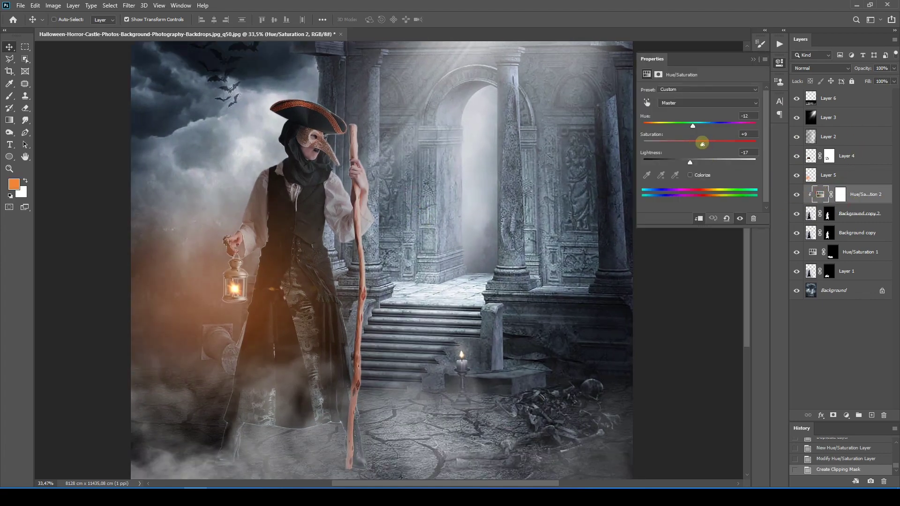
{"action": "mouse_move", "coordinate": [693, 126]}
{"action": "left_mouse_down"}
{"action": "mouse_move", "coordinate": [684, 127]}
{"action": "mouse_move", "coordinate": [701, 127]}
{"action": "left_mouse_up"}
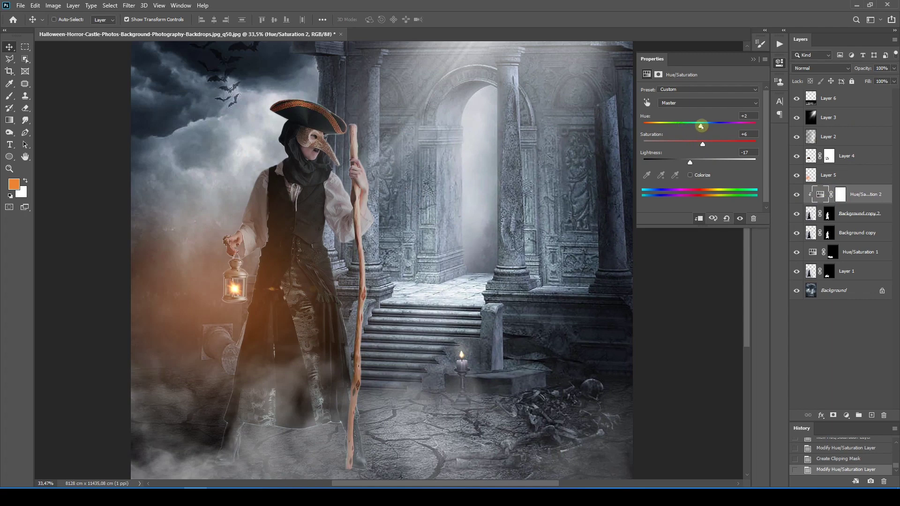
{"action": "left_click_drag", "start_coordinate": [699, 161], "coordinate": [697, 162]}
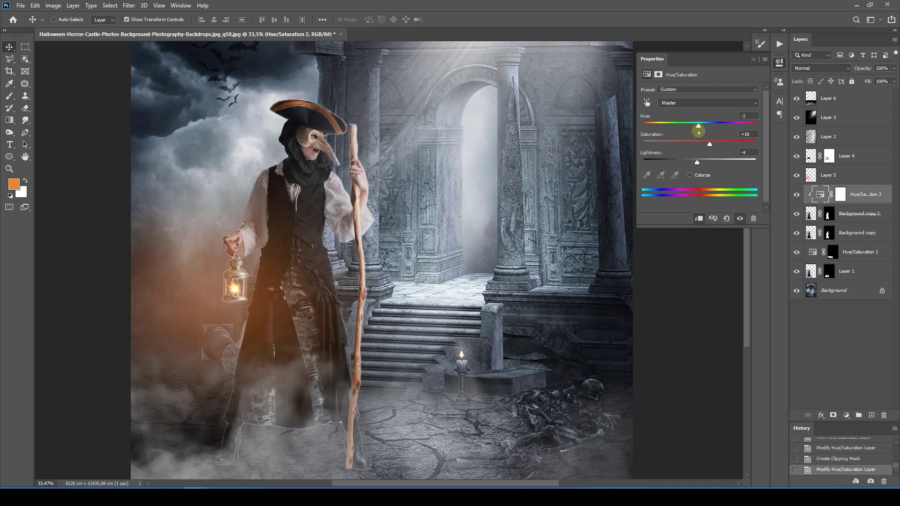
{"action": "mouse_move", "coordinate": [699, 131]}
{"action": "left_mouse_down"}
{"action": "mouse_move", "coordinate": [684, 125]}
{"action": "mouse_move", "coordinate": [701, 126]}
{"action": "left_mouse_up"}
{"action": "mouse_move", "coordinate": [698, 163]}
{"action": "left_mouse_down"}
{"action": "mouse_move", "coordinate": [682, 162]}
{"action": "mouse_move", "coordinate": [690, 162]}
{"action": "left_mouse_up"}
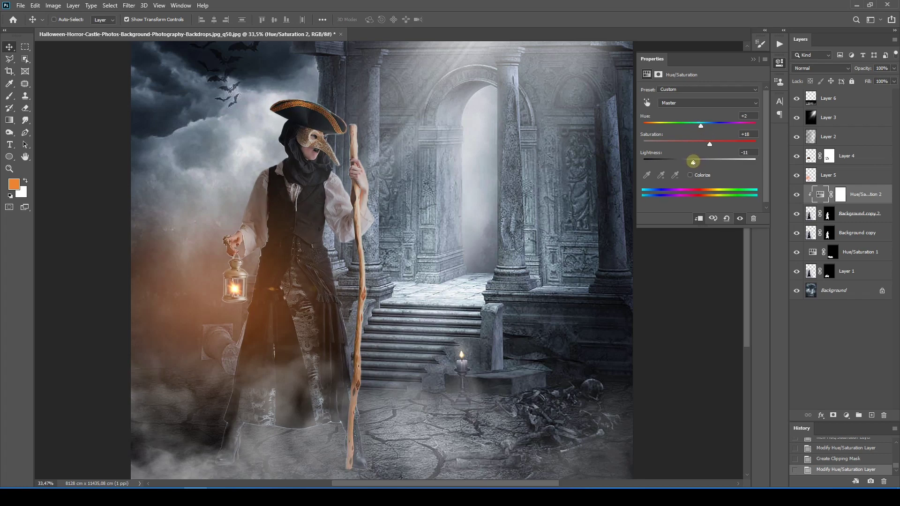
{"action": "left_click", "coordinate": [753, 59]}
Duplicate the castle Background layer directly above the original.
{"action": "left_click", "coordinate": [818, 291]}
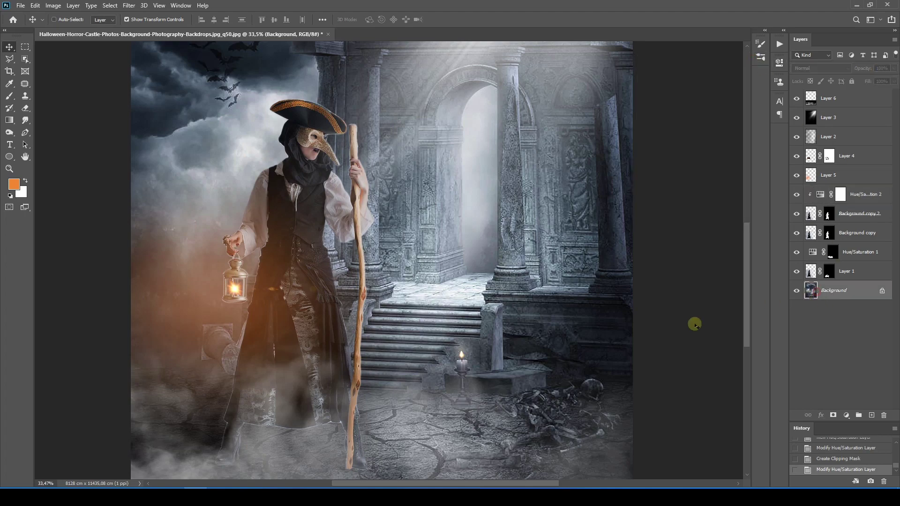
{"action": "scroll", "coordinate": [508, 175], "scroll_direction": "down", "scroll_amount": 3}
{"action": "scroll", "coordinate": [508, 175], "scroll_direction": "down", "scroll_amount": 3}
{"action": "left_click_drag", "start_coordinate": [858, 293], "coordinate": [871, 416]}
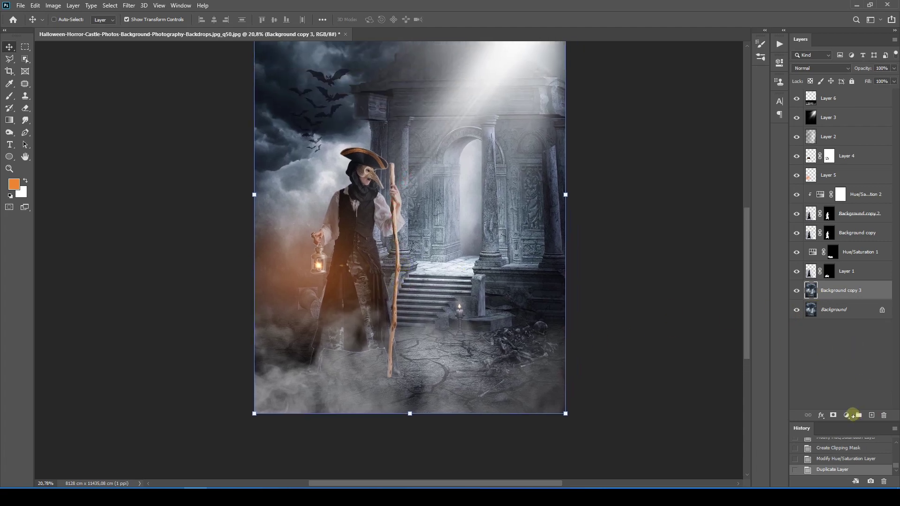
Add a Curves adjustment above the duplicated castle backdrop, deepening the shadows, lowering the white point and darkening the midtones.
{"action": "left_click", "coordinate": [846, 415]}
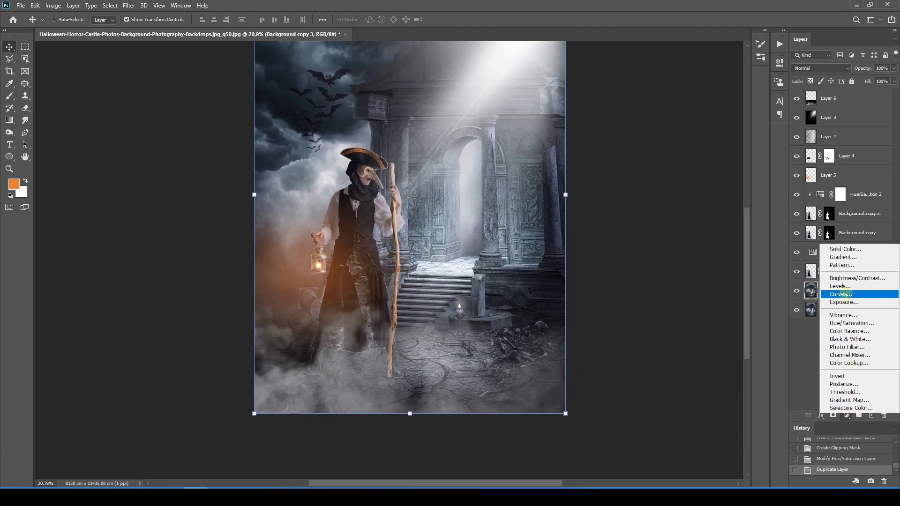
{"action": "left_click", "coordinate": [845, 294]}
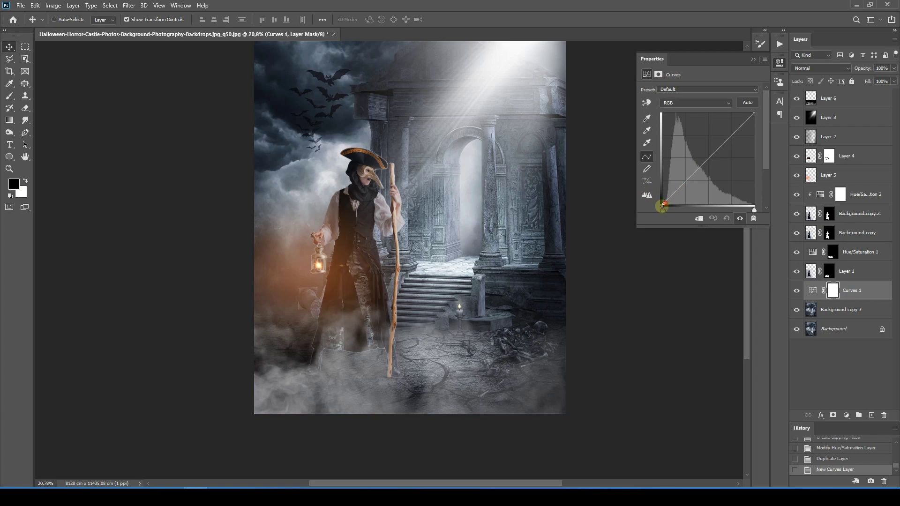
{"action": "left_click_drag", "start_coordinate": [663, 213], "coordinate": [674, 212]}
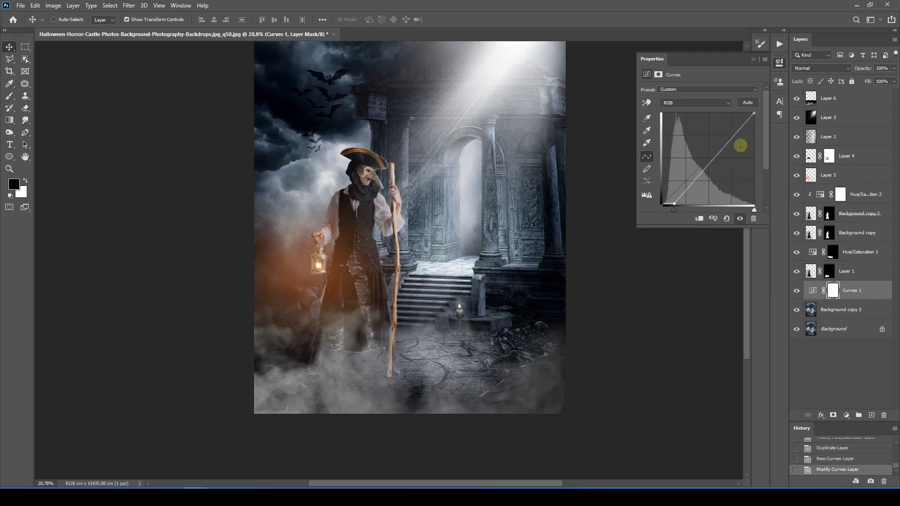
{"action": "left_click_drag", "start_coordinate": [755, 115], "coordinate": [766, 132]}
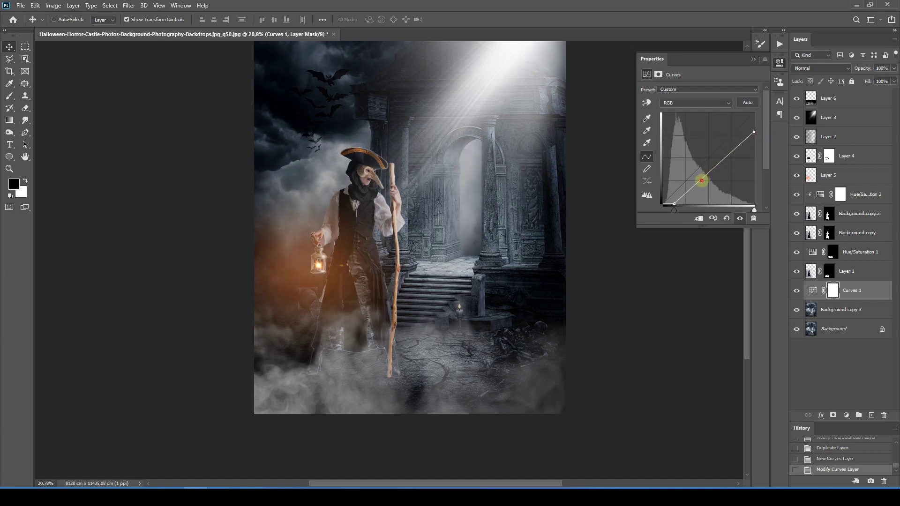
{"action": "left_click_drag", "start_coordinate": [702, 180], "coordinate": [727, 157]}
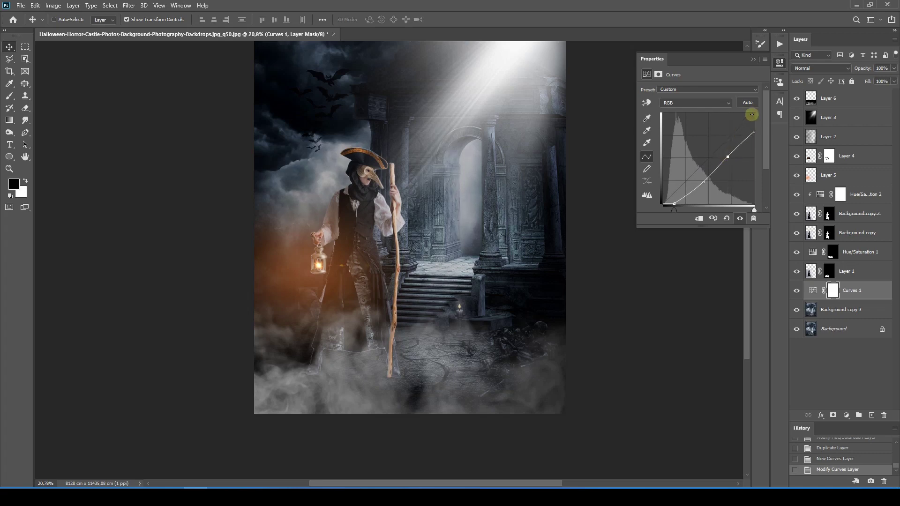
{"action": "left_click", "coordinate": [754, 59]}
Reduce the opacity of the light-rays layer, Layer 3, to 80%.
{"action": "left_click_drag", "start_coordinate": [569, 149], "coordinate": [562, 197]}
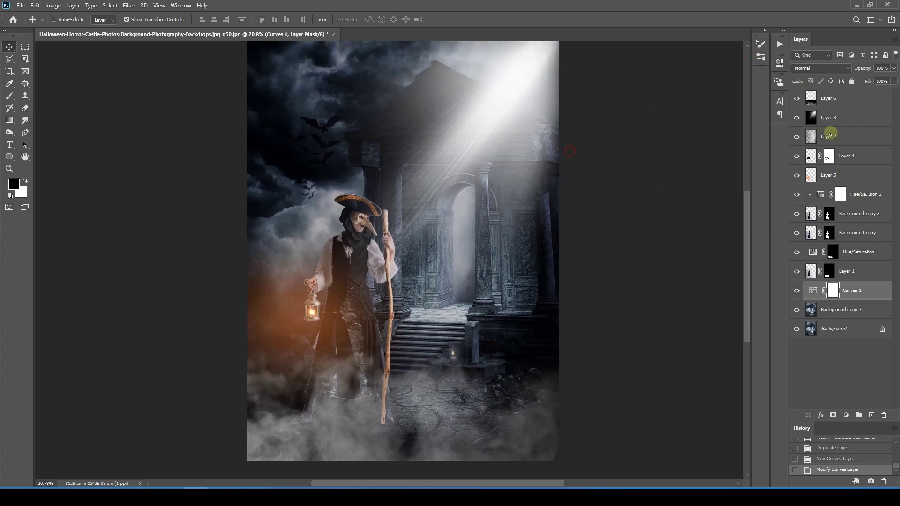
{"action": "left_click", "coordinate": [835, 116]}
{"action": "left_click", "coordinate": [894, 68]}
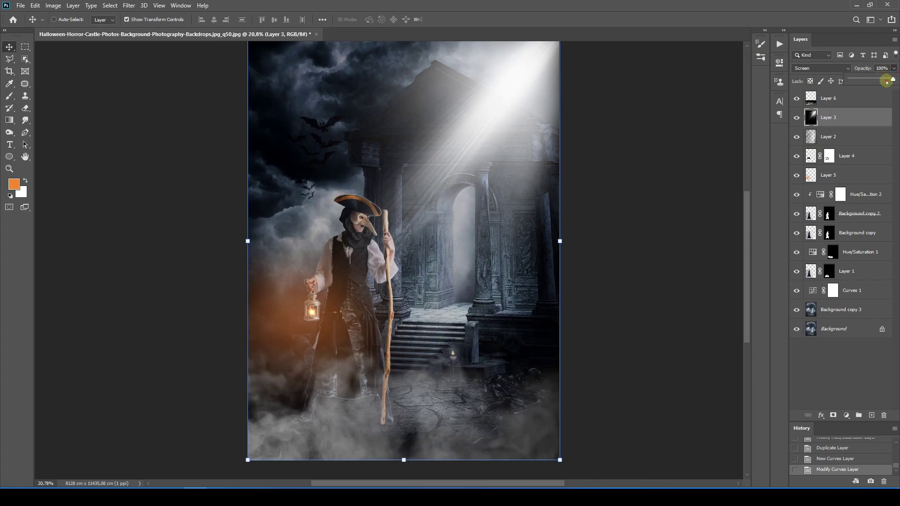
{"action": "left_click_drag", "start_coordinate": [886, 82], "coordinate": [885, 82]}
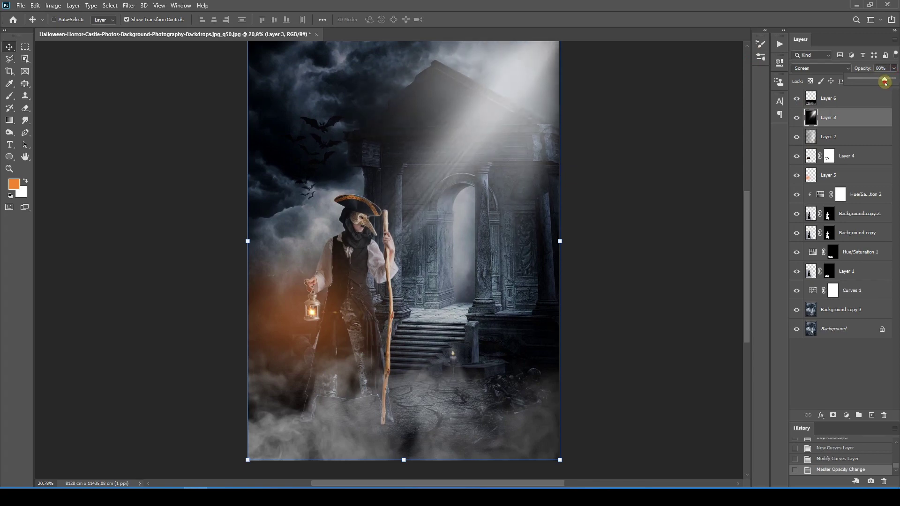
{"action": "scroll", "coordinate": [510, 201], "scroll_direction": "down", "scroll_amount": 4}
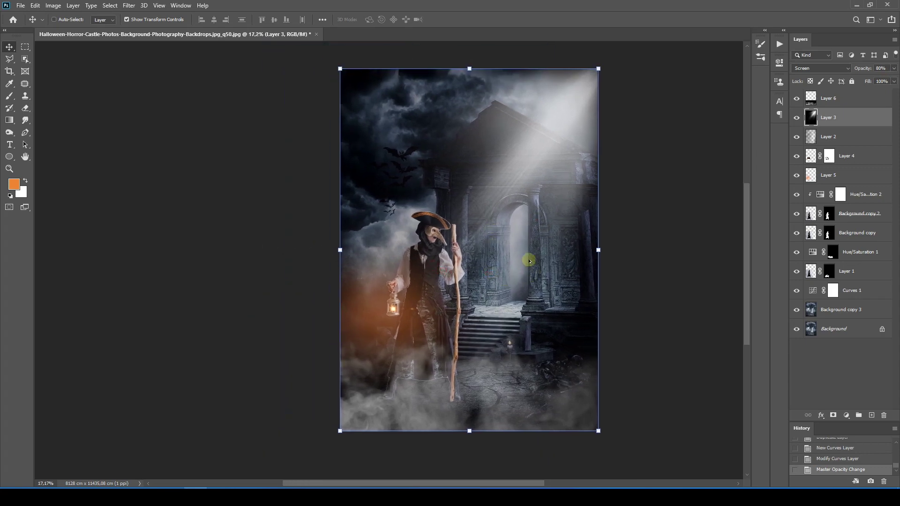
Compare the woman with and without Background copy 2, and reduce that layer's opacity to 85%.
{"action": "scroll", "coordinate": [534, 243], "scroll_direction": "up", "scroll_amount": 5}
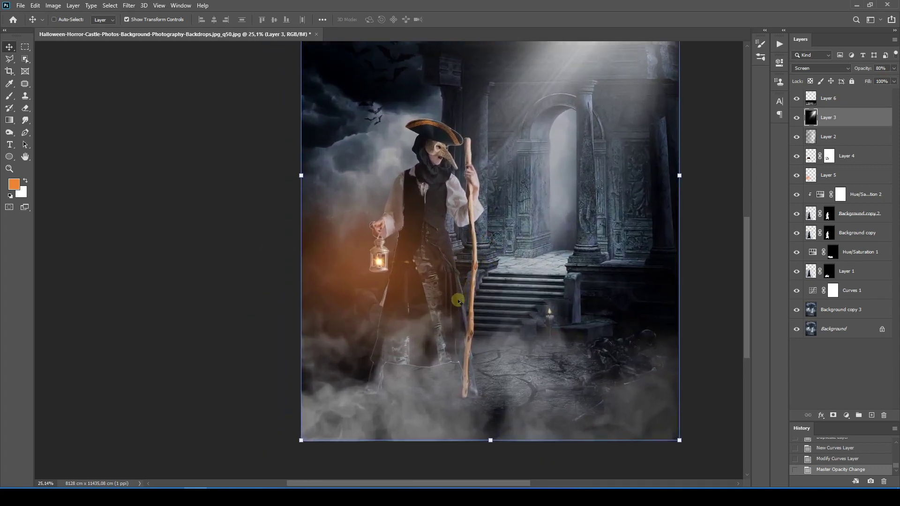
{"action": "left_click", "coordinate": [796, 214]}
{"action": "left_click", "coordinate": [796, 213]}
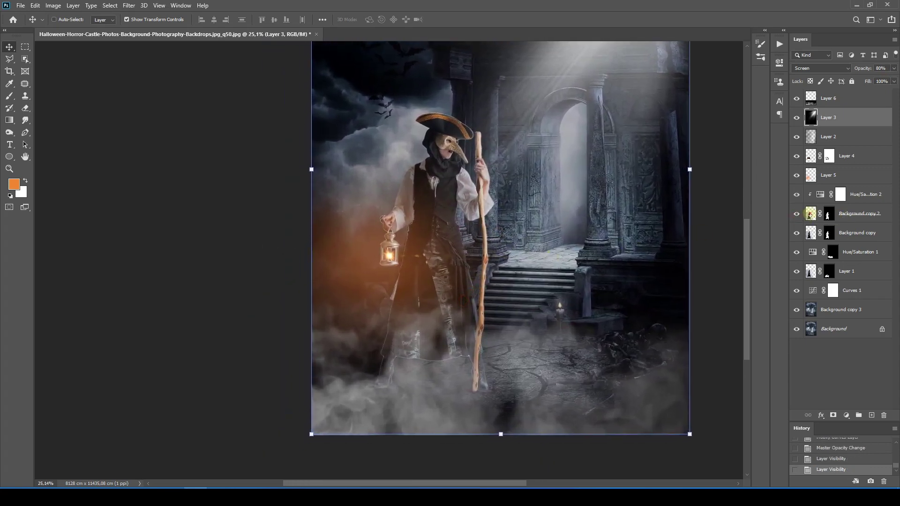
{"action": "left_click", "coordinate": [810, 214]}
{"action": "left_click", "coordinate": [893, 68]}
{"action": "left_click_drag", "start_coordinate": [892, 79], "coordinate": [886, 79]}
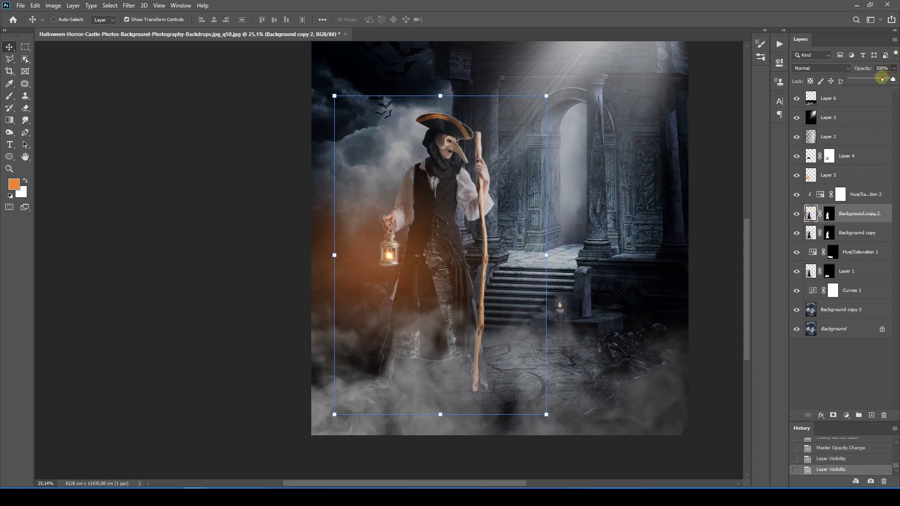
{"action": "left_click", "coordinate": [878, 215]}
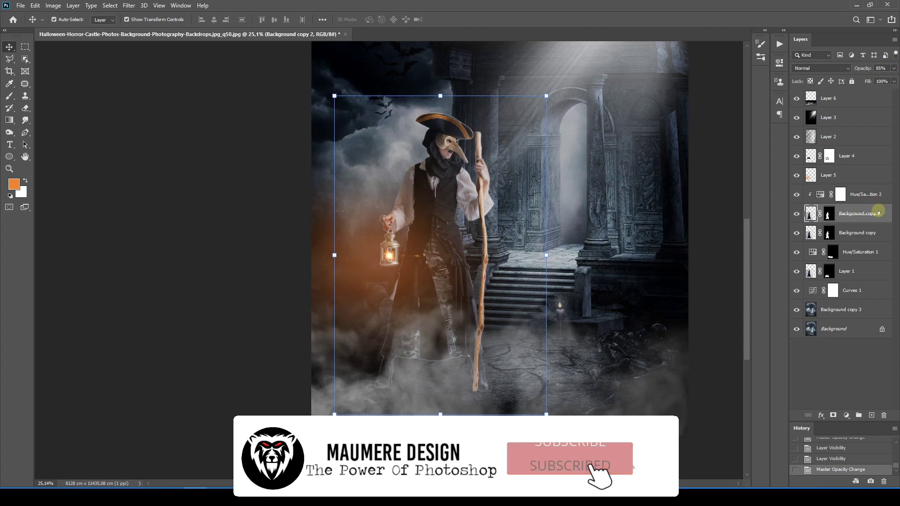
{"action": "key", "text": "ctrl+e"}
{"action": "key", "text": "ctrl+z"}
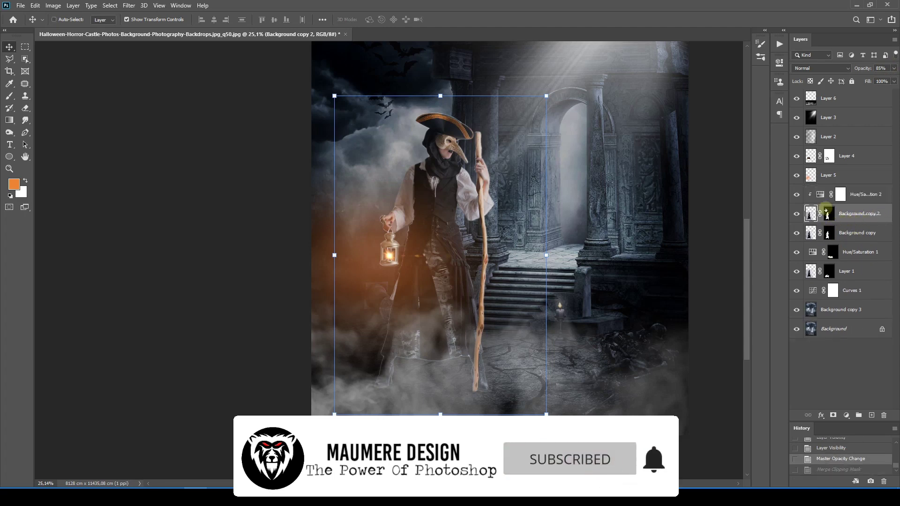
Unclip Hue/Saturation 2 and merge Background copy 2 down into Background copy, keeping the adjustment hidden only during the merge.
{"action": "left_click", "coordinate": [805, 201], "text": "alt"}
{"action": "left_click", "coordinate": [796, 194]}
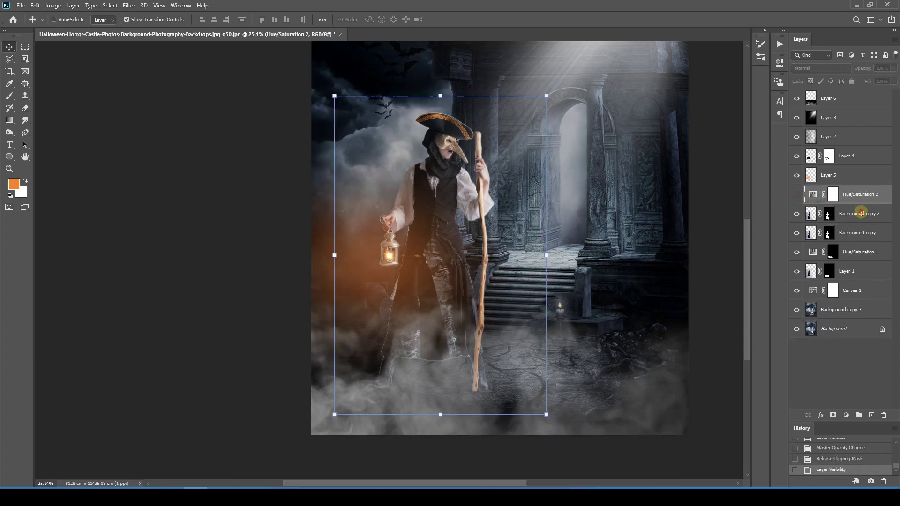
{"action": "left_click", "coordinate": [862, 214]}
{"action": "key", "text": "ctrl+e"}
{"action": "left_click", "coordinate": [462, 192]}
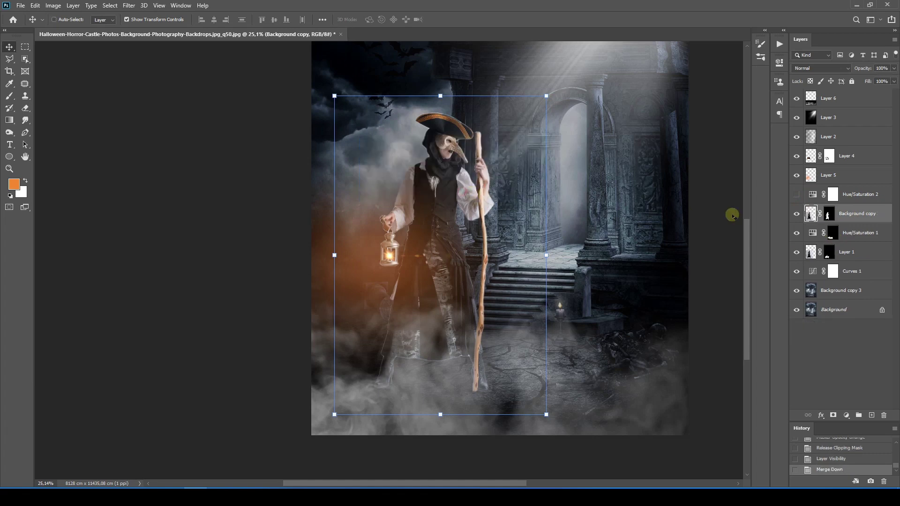
{"action": "left_click", "coordinate": [796, 194]}
Stamp all visible layers into a new layer above Layer 6 and duplicate the stamped layer.
{"action": "scroll", "coordinate": [516, 230], "scroll_direction": "down", "scroll_amount": 2}
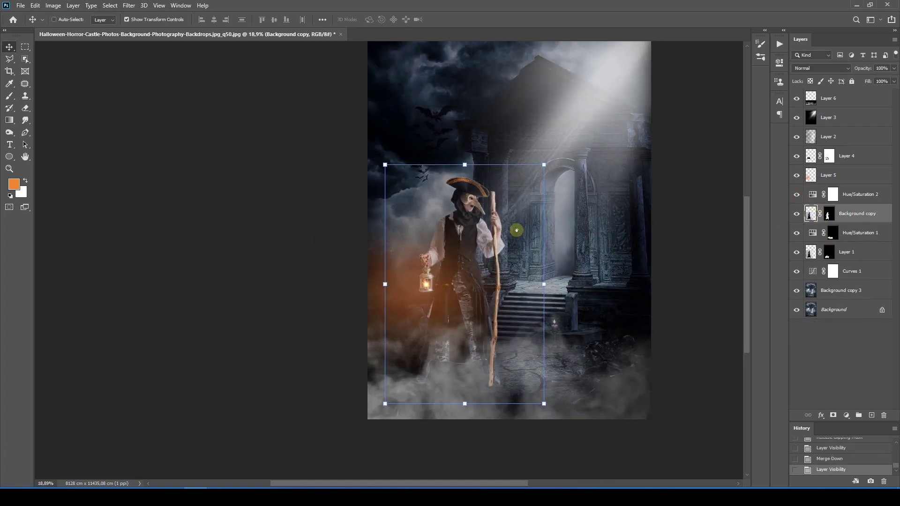
{"action": "scroll", "coordinate": [516, 230], "scroll_direction": "down", "scroll_amount": 2}
{"action": "key", "text": "v"}
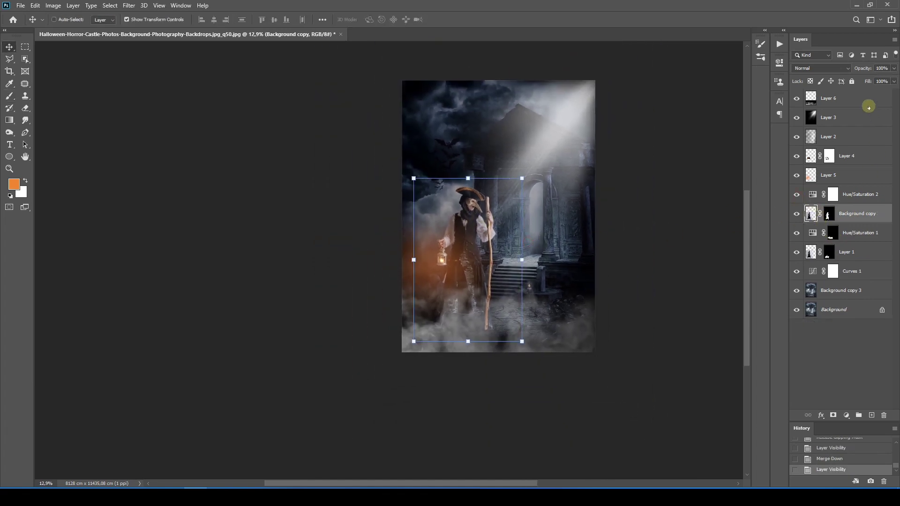
{"action": "left_click", "coordinate": [865, 98]}
{"action": "scroll", "coordinate": [537, 211], "scroll_direction": "down", "scroll_amount": 1}
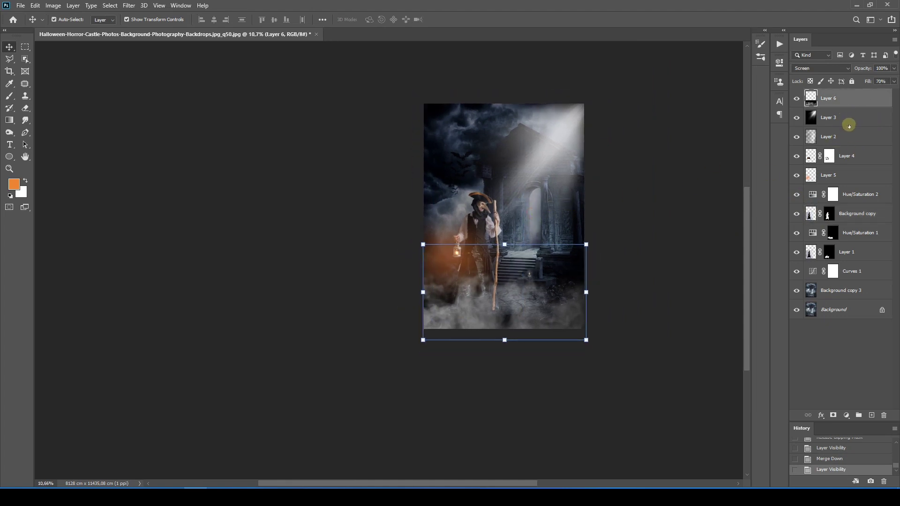
{"action": "key", "text": "ctrl+shift+alt+e"}
{"action": "left_click", "coordinate": [850, 120]}
{"action": "left_click", "coordinate": [846, 104]}
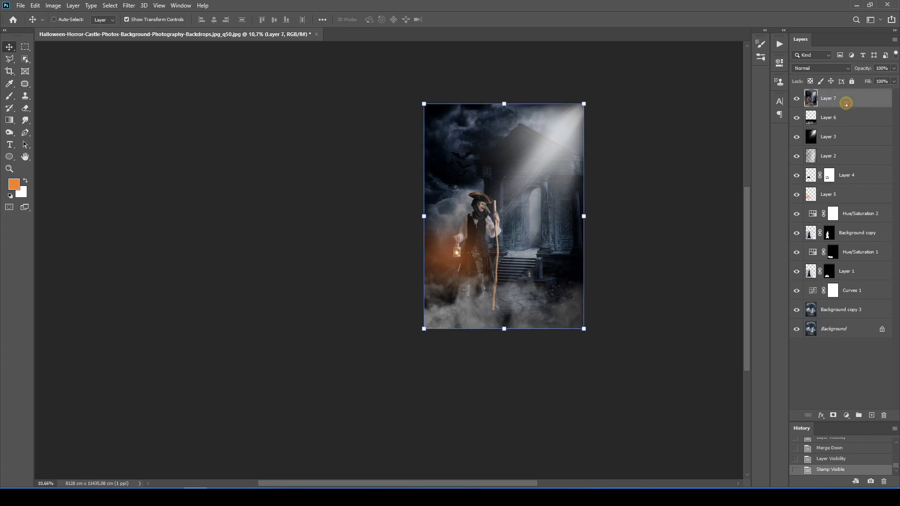
{"action": "key", "text": "ctrl+j"}
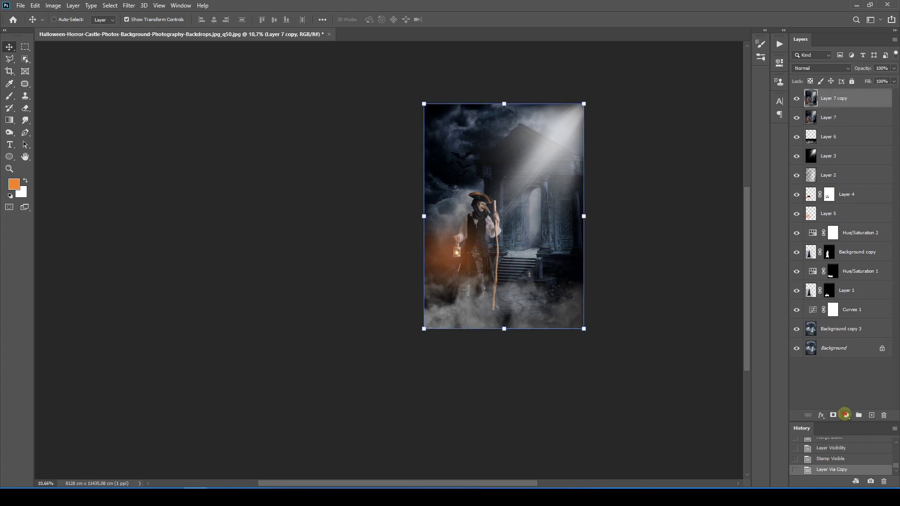
Add a Color Lookup adjustment above Layer 7 copy using the zafizack-FC-BlueZania.CUBE 3DLUT file.
{"action": "left_click", "coordinate": [846, 415]}
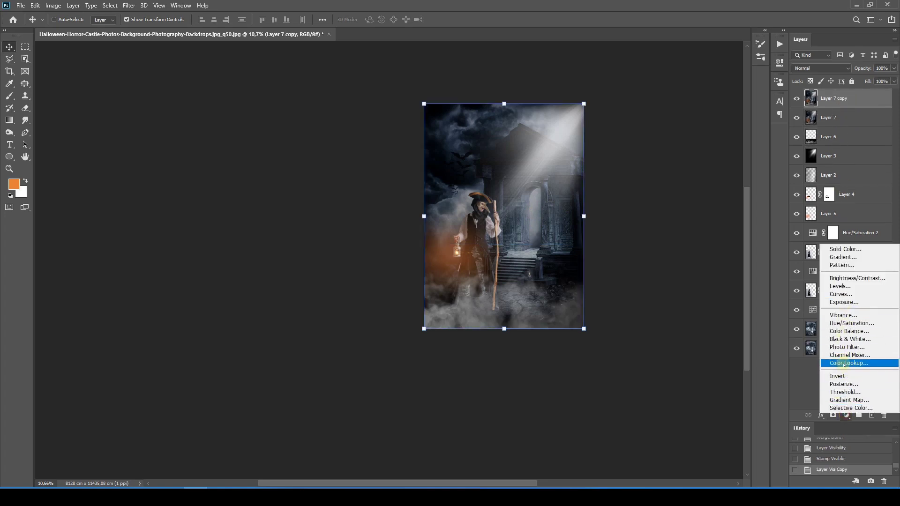
{"action": "left_click", "coordinate": [843, 364]}
{"action": "left_click", "coordinate": [695, 90]}
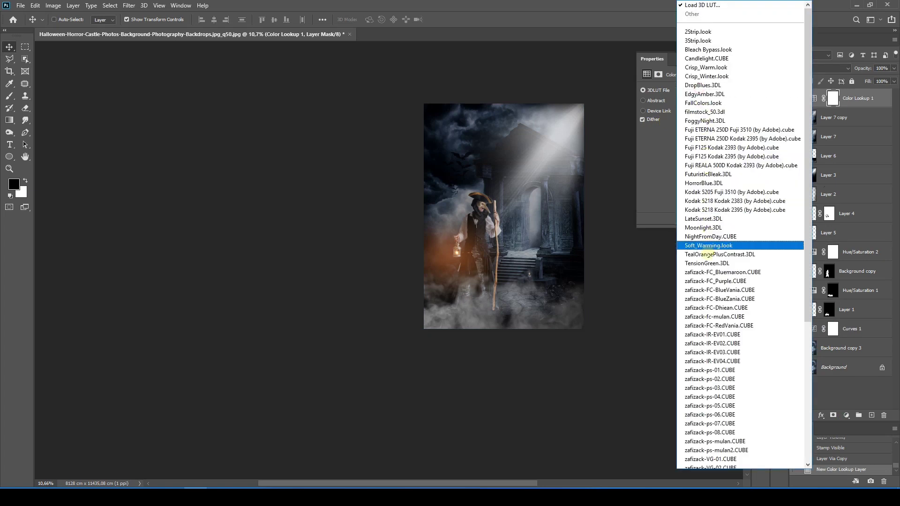
{"action": "left_click", "coordinate": [709, 281]}
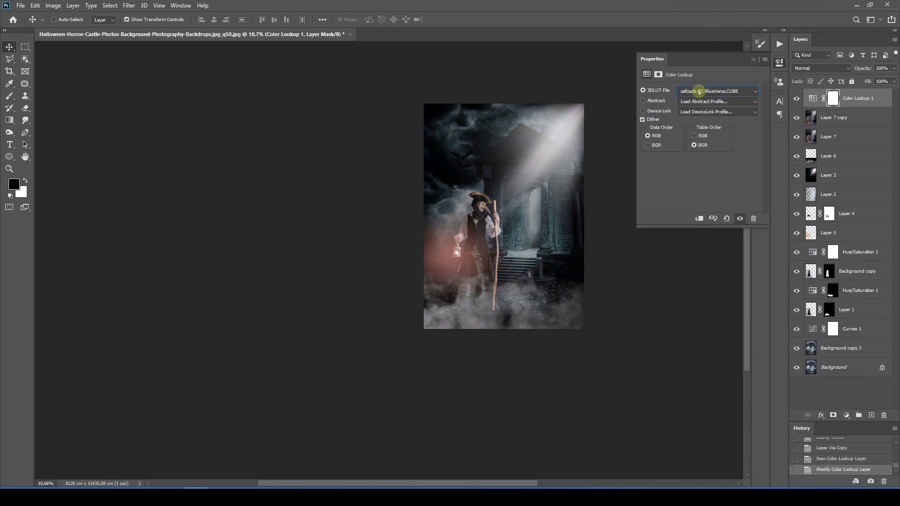
{"action": "key", "text": "Down"}
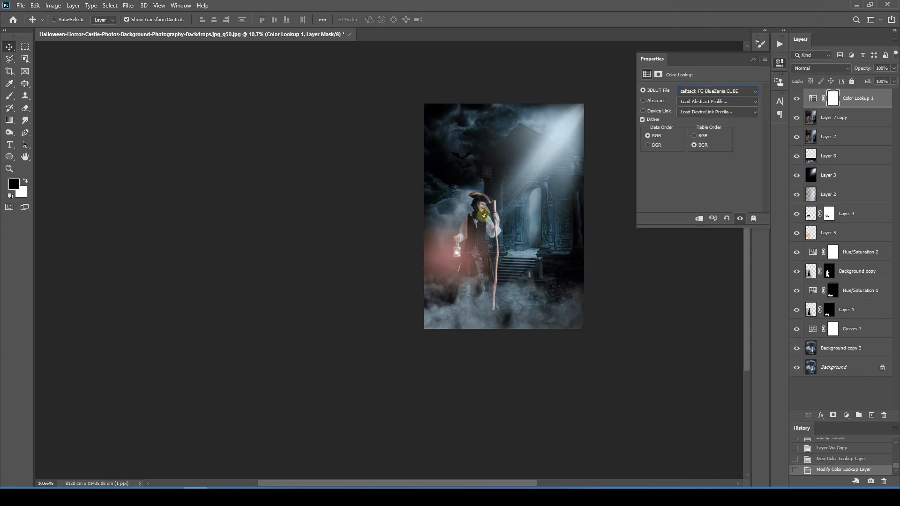
{"action": "left_click", "coordinate": [484, 215]}
{"action": "scroll", "coordinate": [496, 211], "scroll_direction": "up", "scroll_amount": 4}
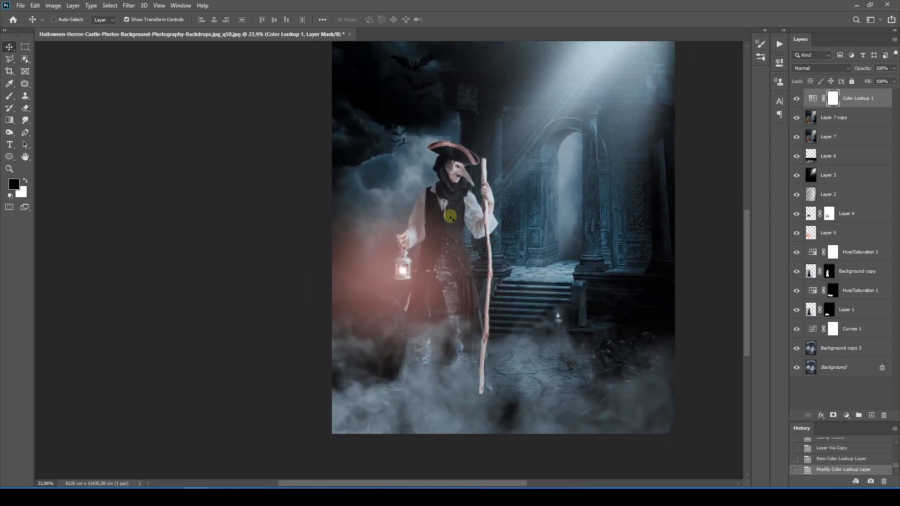
{"action": "scroll", "coordinate": [593, 141], "scroll_direction": "down", "scroll_amount": 1}
Try blend modes on Color Lookup 1 and set it to Multiply.
{"action": "left_click", "coordinate": [812, 69]}
{"action": "left_click", "coordinate": [812, 69]}
{"action": "key", "text": "Down"}
{"action": "key", "text": "Down"}
{"action": "key", "text": "Down"}
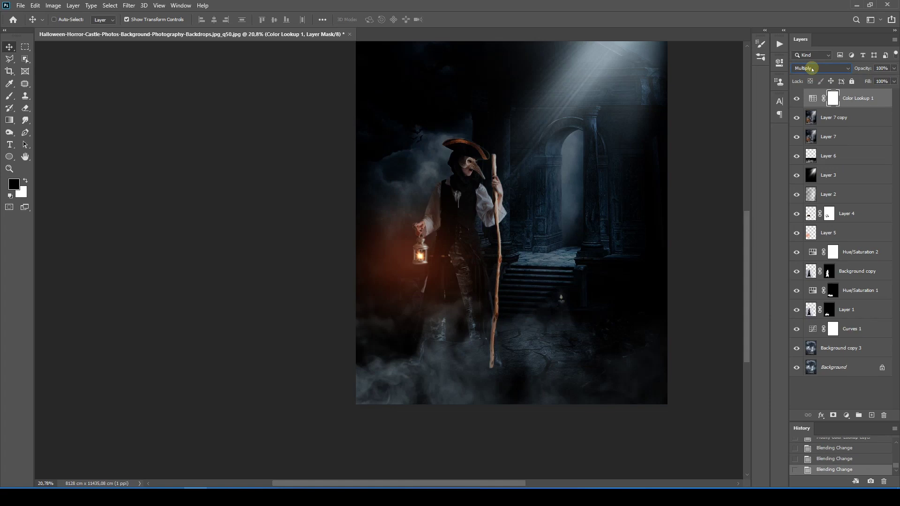
{"action": "key", "text": "Down"}
{"action": "key", "text": "Up"}
{"action": "left_click_drag", "start_coordinate": [587, 182], "coordinate": [563, 238]}
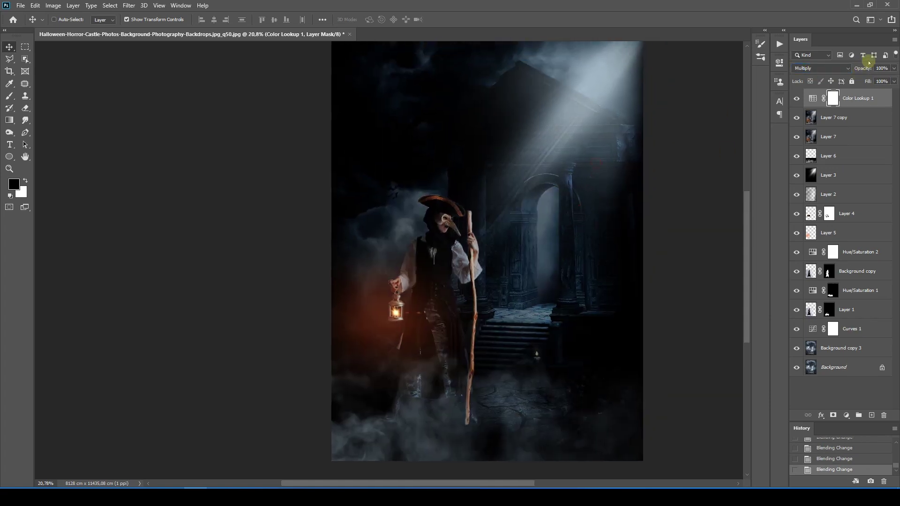
Reduce Color Lookup 1's opacity to 55% and its fill to 60%.
{"action": "left_click", "coordinate": [892, 68]}
{"action": "left_click_drag", "start_coordinate": [877, 79], "coordinate": [877, 80]}
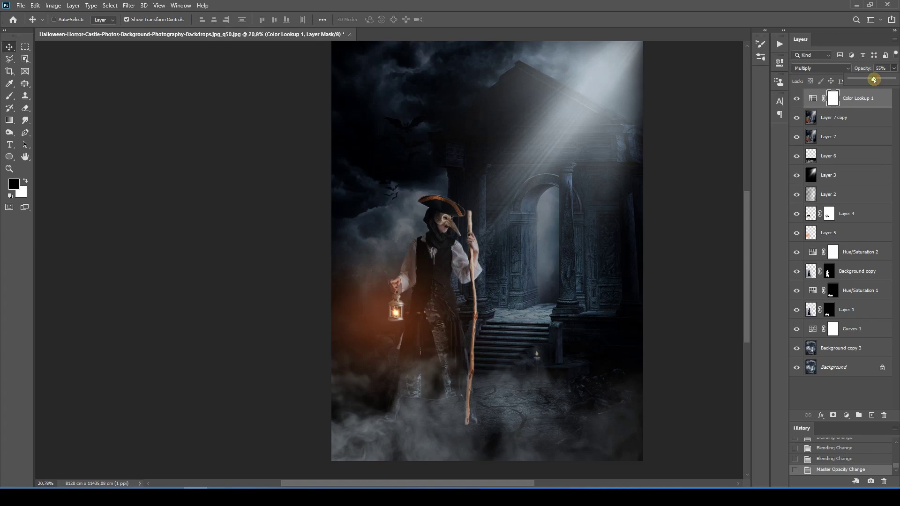
{"action": "scroll", "coordinate": [593, 235], "scroll_direction": "down", "scroll_amount": 3}
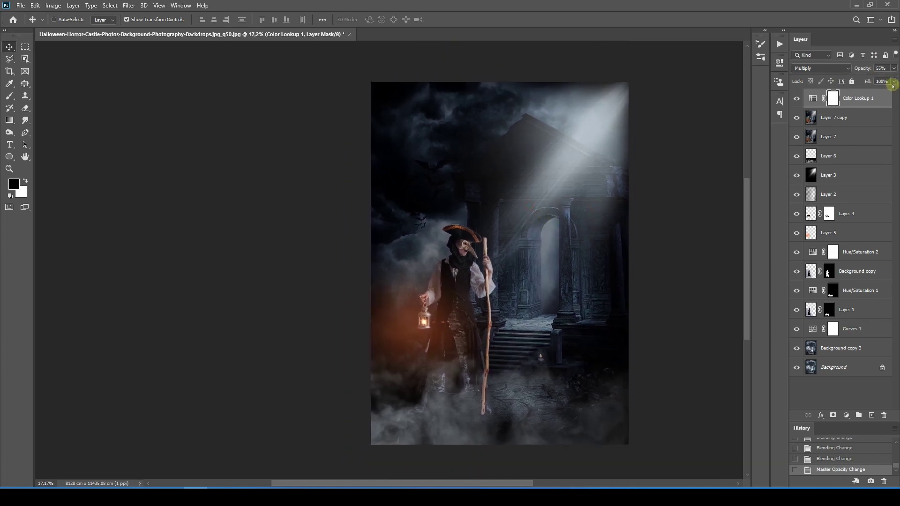
{"action": "left_click", "coordinate": [893, 83]}
{"action": "left_click_drag", "start_coordinate": [875, 93], "coordinate": [874, 93]}
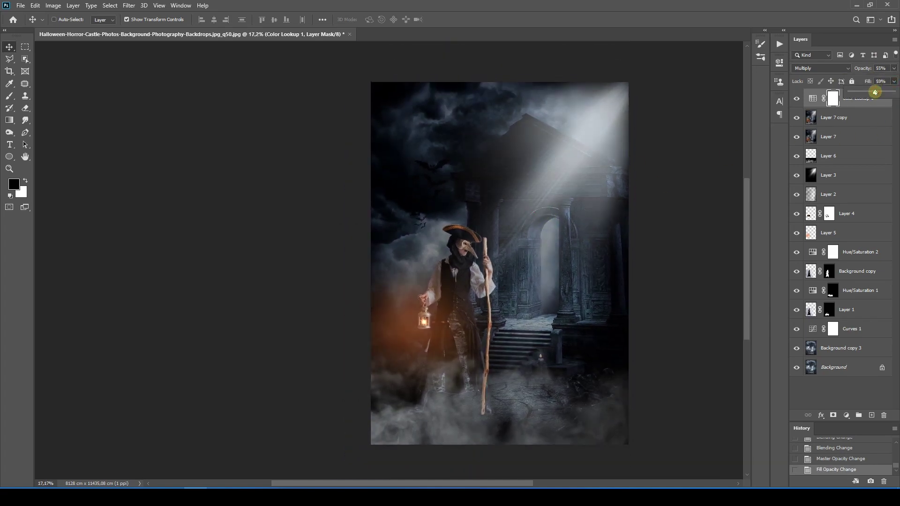
{"action": "scroll", "coordinate": [447, 202], "scroll_direction": "up", "scroll_amount": 2}
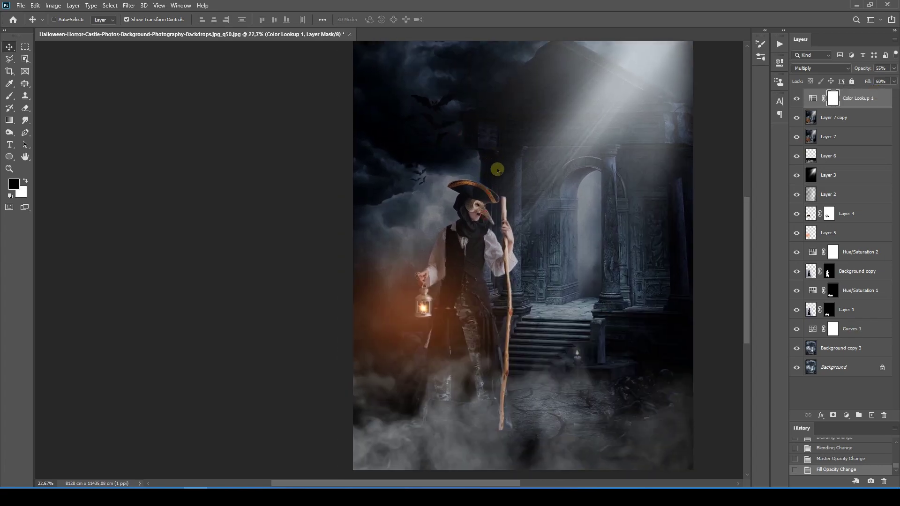
{"action": "scroll", "coordinate": [505, 257], "scroll_direction": "up", "scroll_amount": 3}
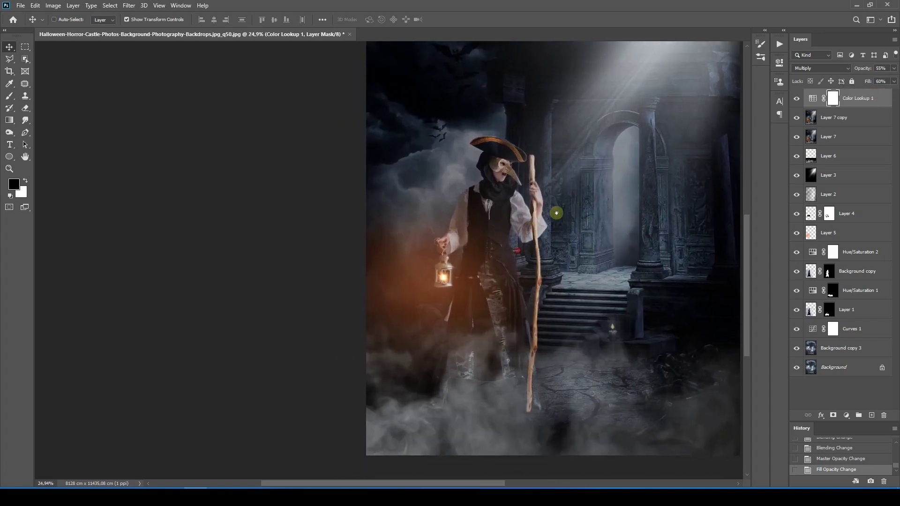
{"action": "scroll", "coordinate": [538, 203], "scroll_direction": "up", "scroll_amount": 3}
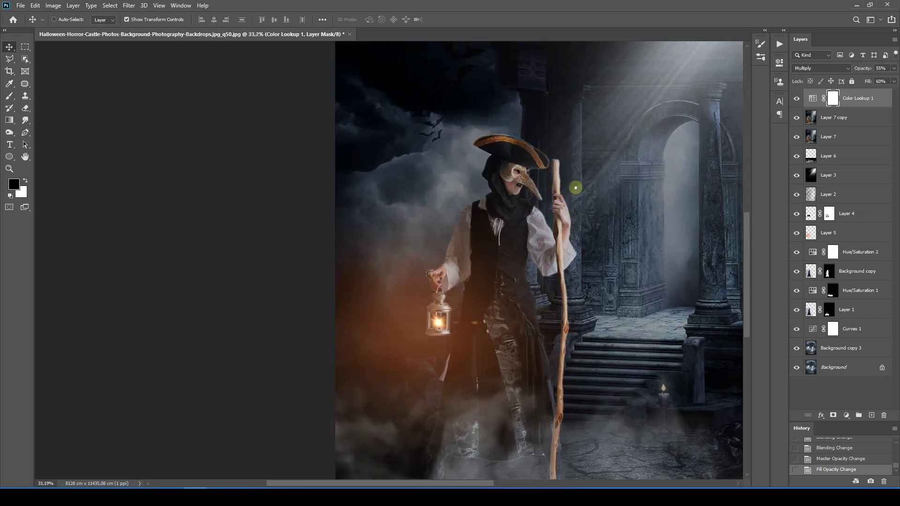
{"action": "left_click_drag", "start_coordinate": [508, 225], "coordinate": [519, 207]}
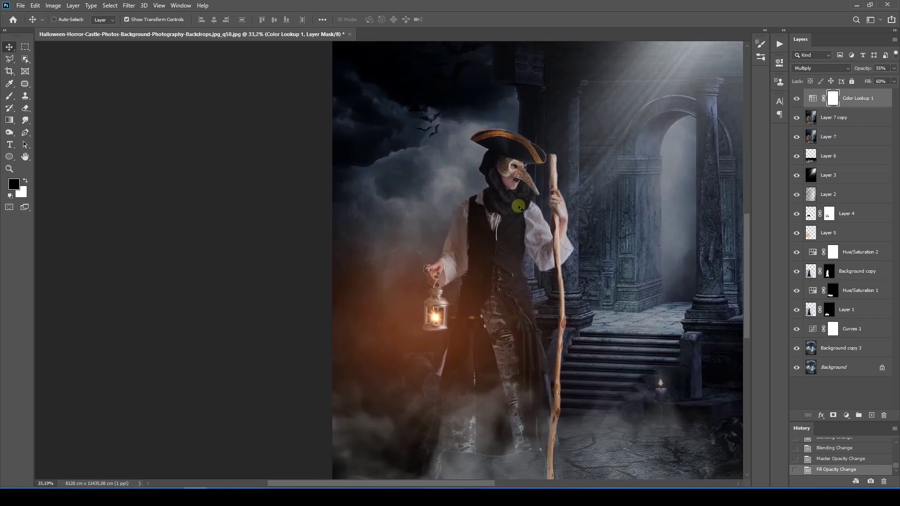
Merge Color Lookup 1 with Layer 7 copy, and after comparing the grade on and off, merge it down into Layer 7.
{"action": "left_click", "coordinate": [867, 120], "text": "shift"}
{"action": "key", "text": "ctrl+e"}
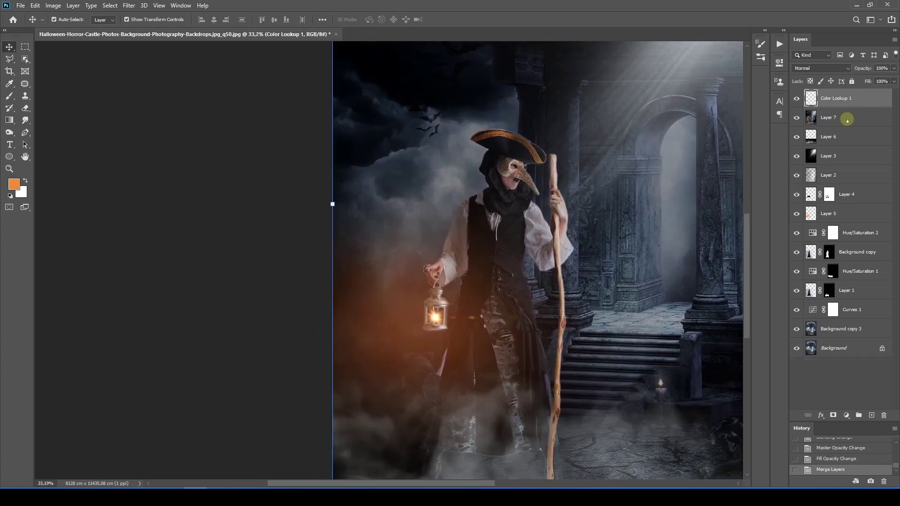
{"action": "left_click", "coordinate": [796, 102]}
{"action": "left_click", "coordinate": [796, 99]}
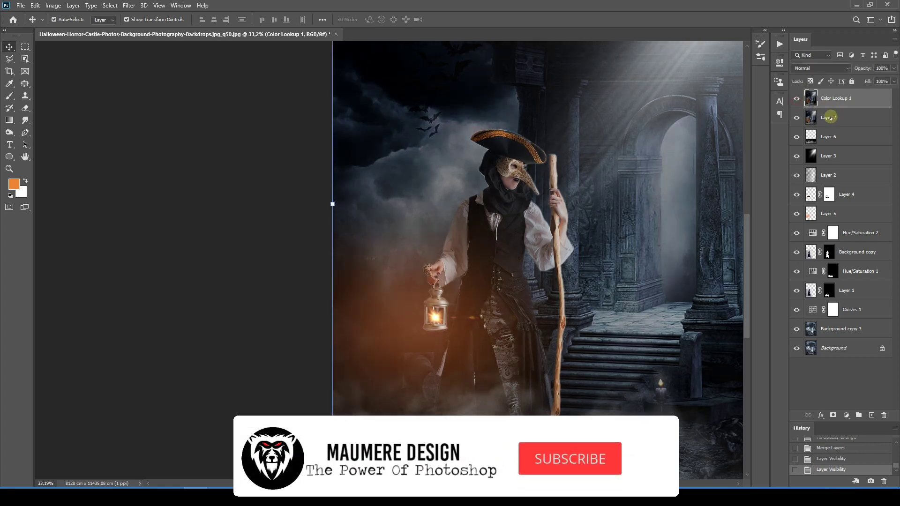
{"action": "key", "text": "ctrl+e"}
{"action": "scroll", "coordinate": [472, 258], "scroll_direction": "down", "scroll_amount": 5}
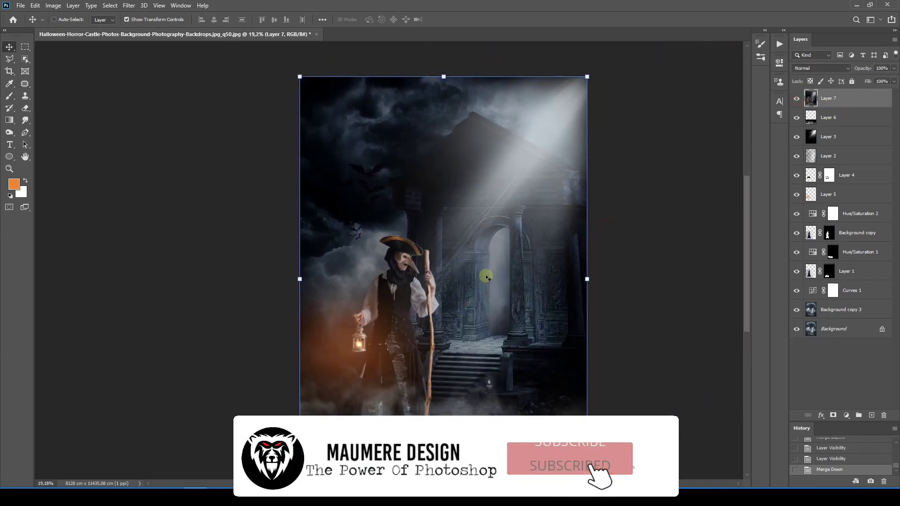
{"action": "scroll", "coordinate": [472, 258], "scroll_direction": "up", "scroll_amount": 3}
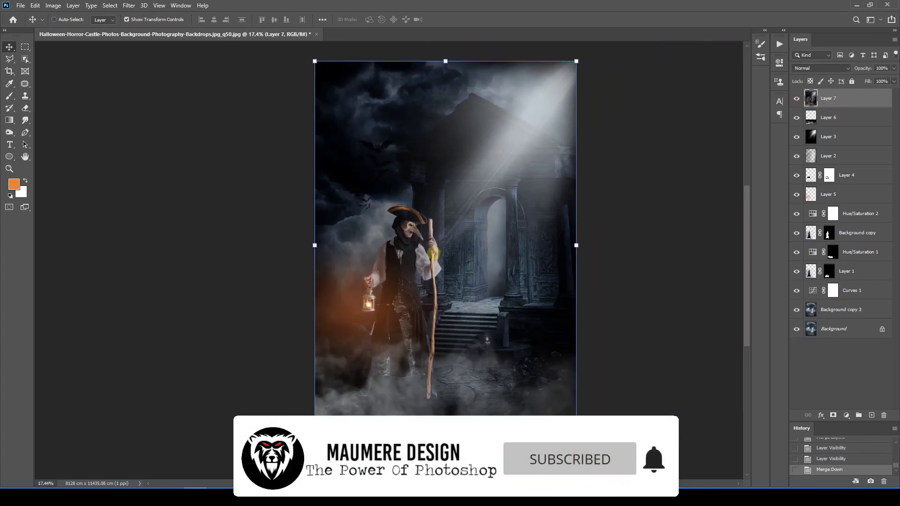
{"action": "scroll", "coordinate": [502, 289], "scroll_direction": "down", "scroll_amount": 1}
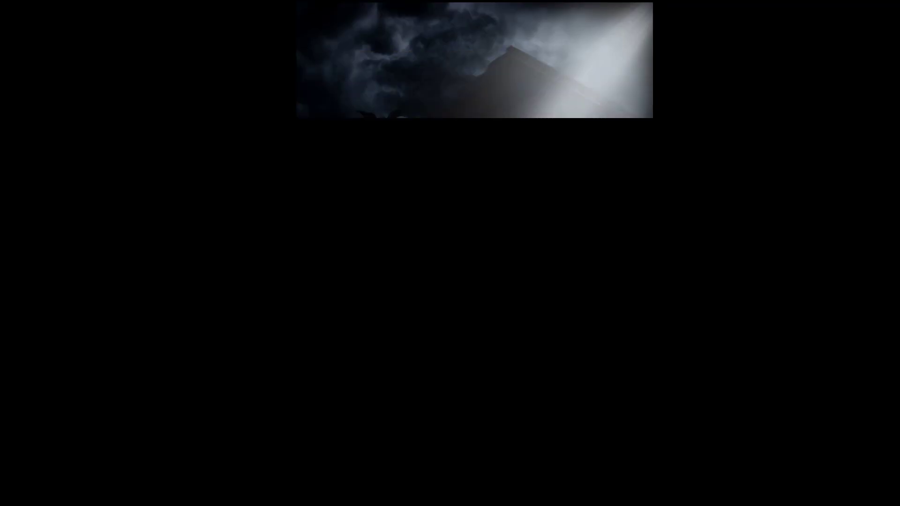